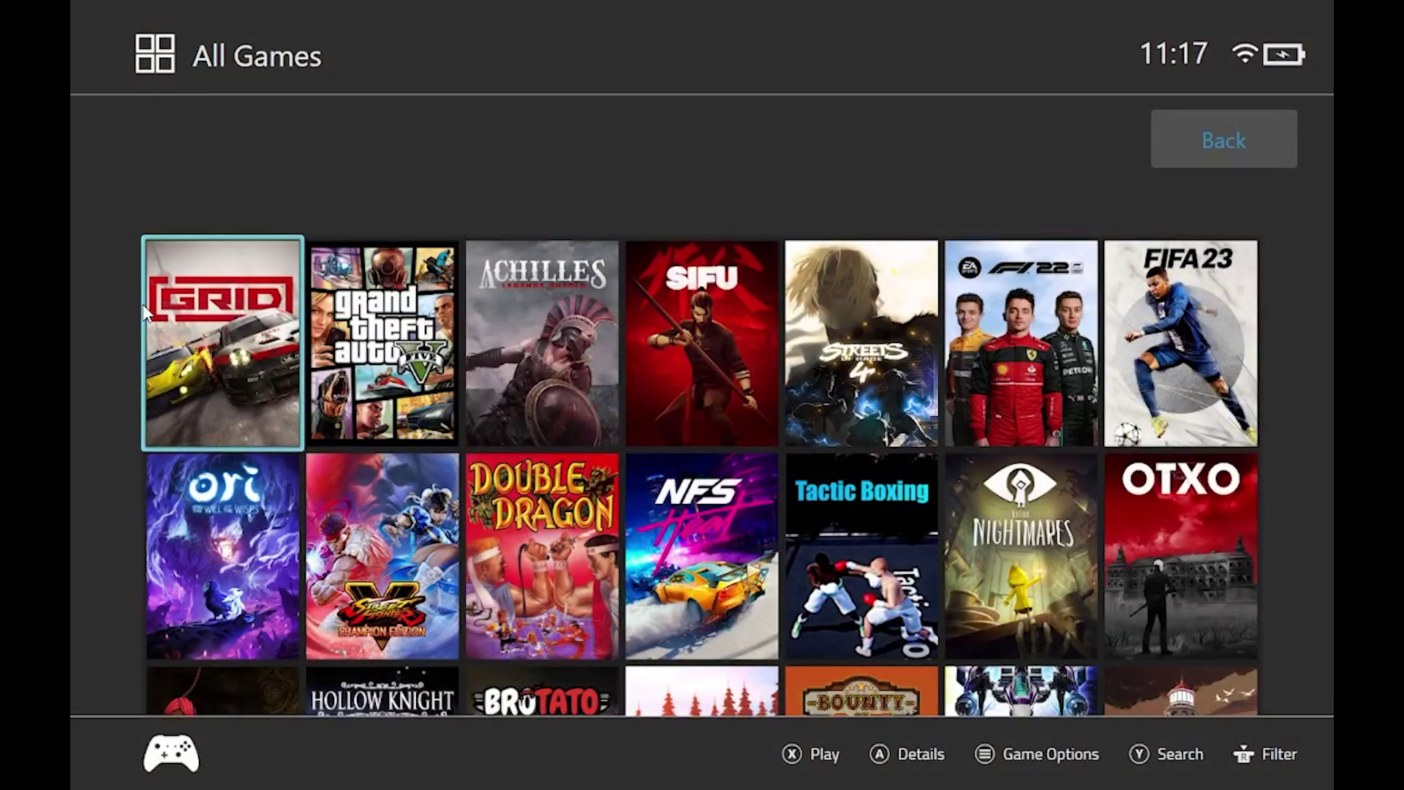
Browse the All Games library to F1 22, view its details page, and leave it
key(Right)
key(Right)
key(Right)
key(Right)
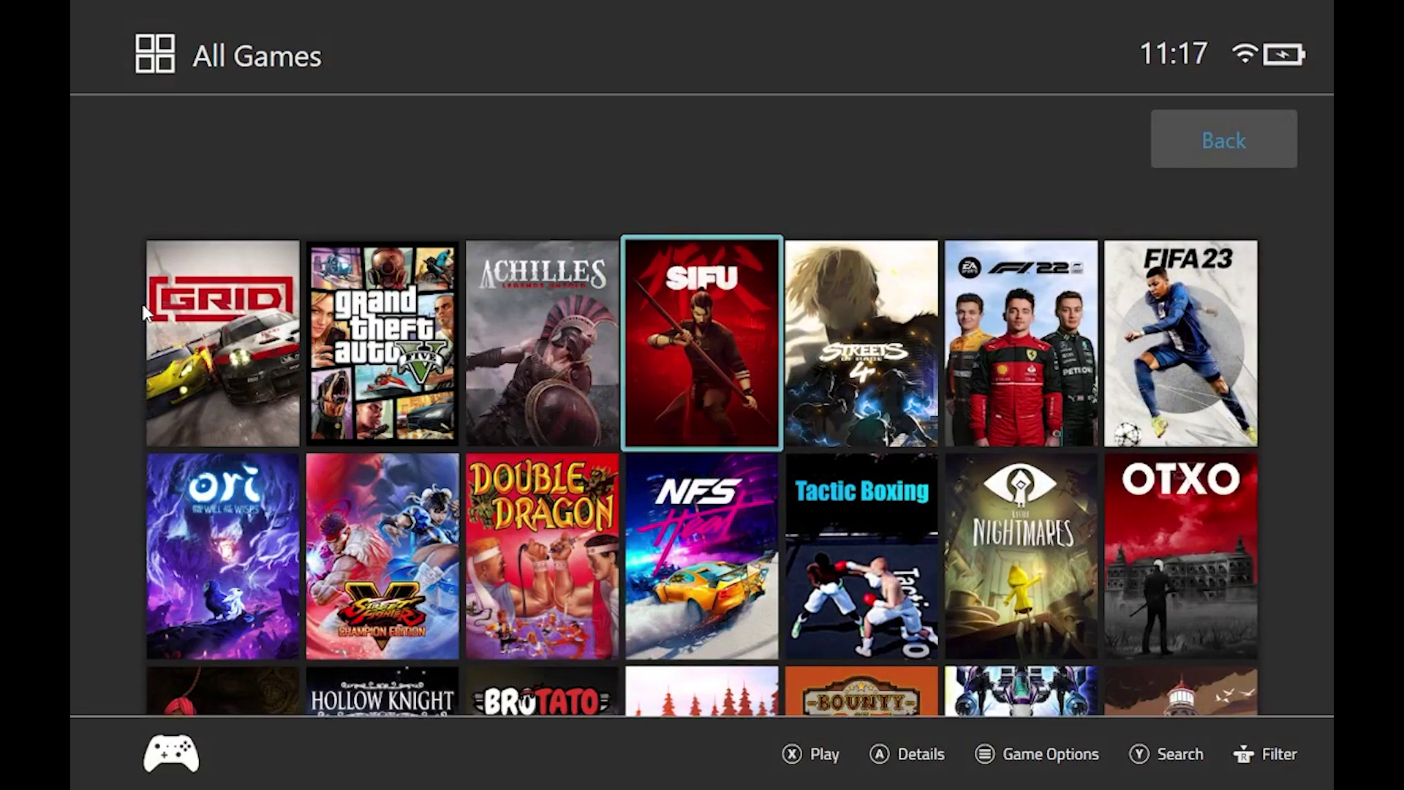
key(Right)
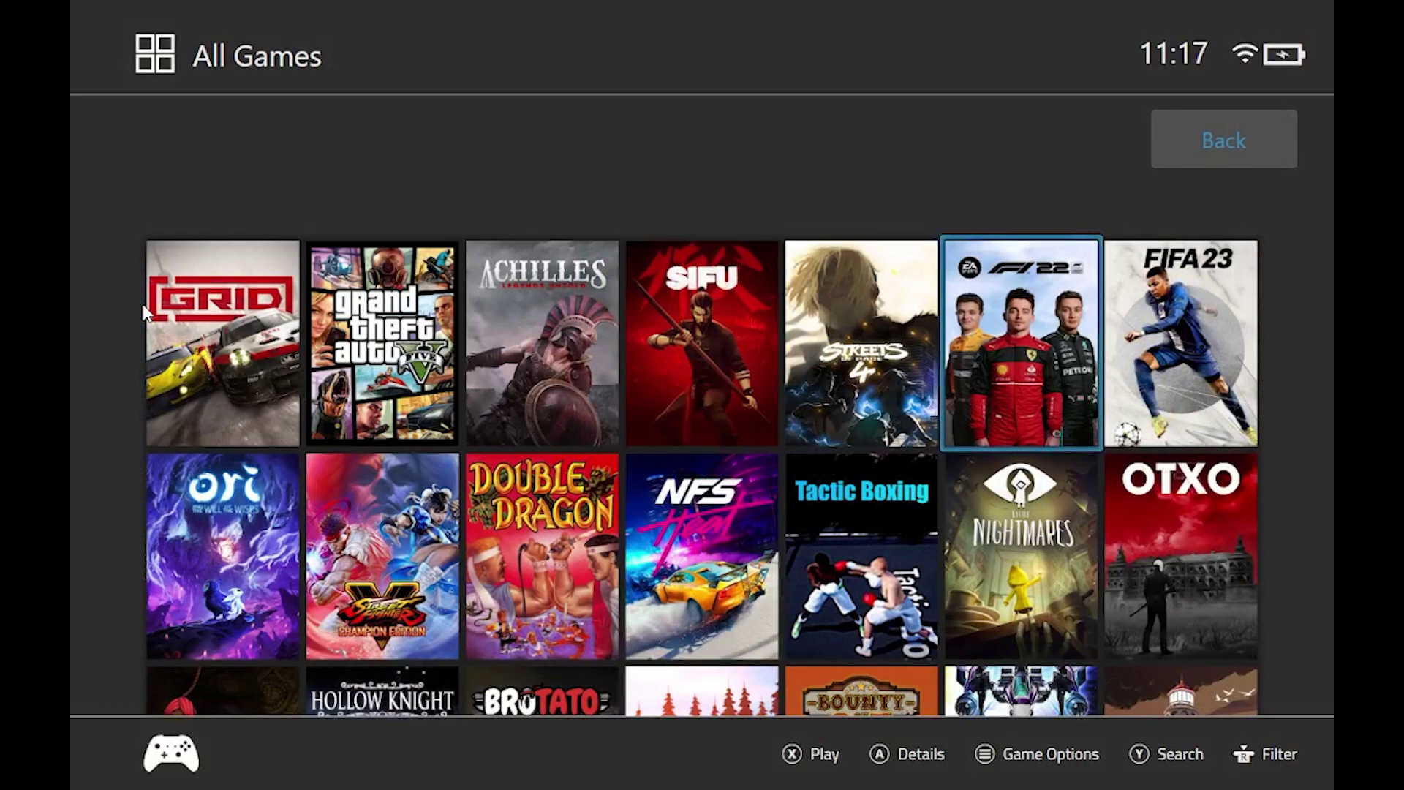
key(Return)
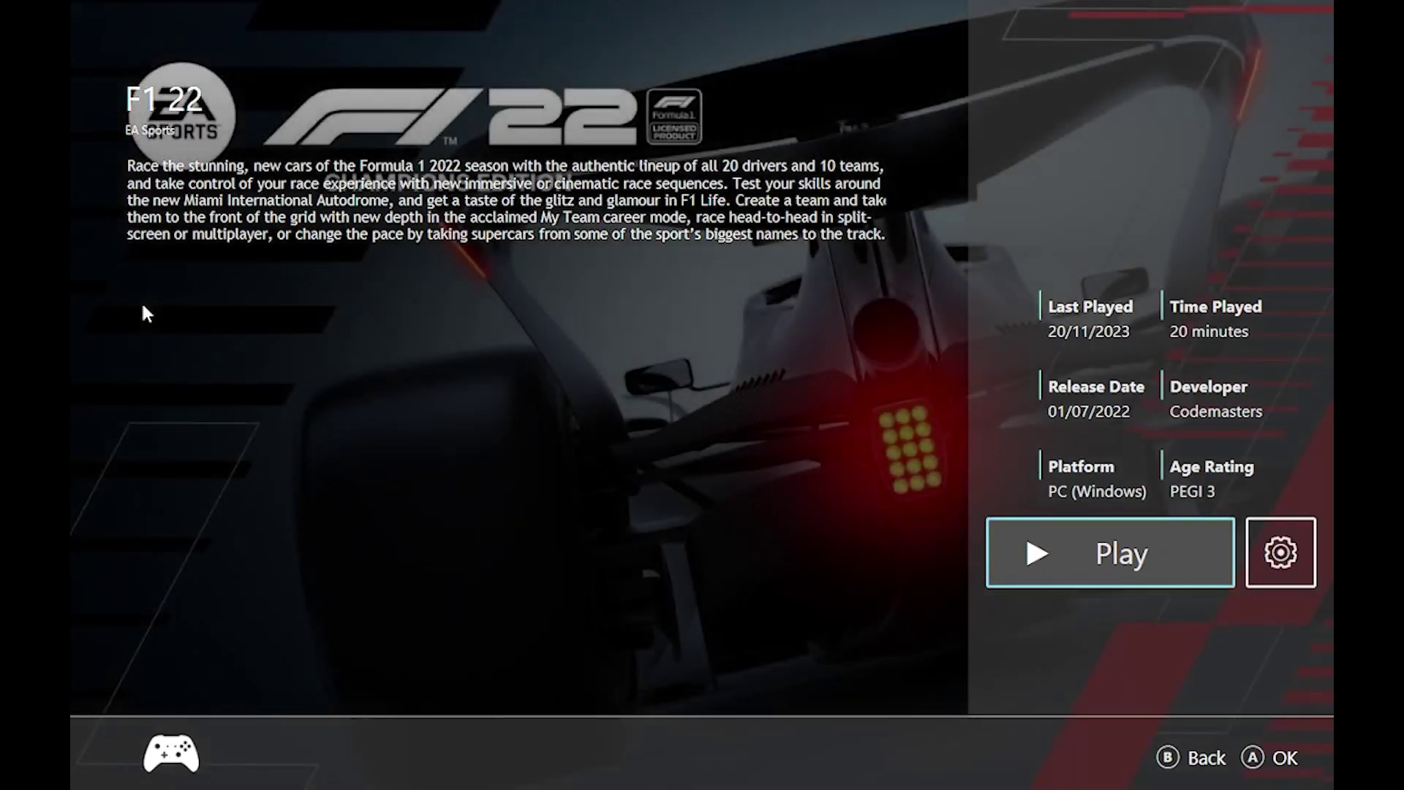
key(Escape)
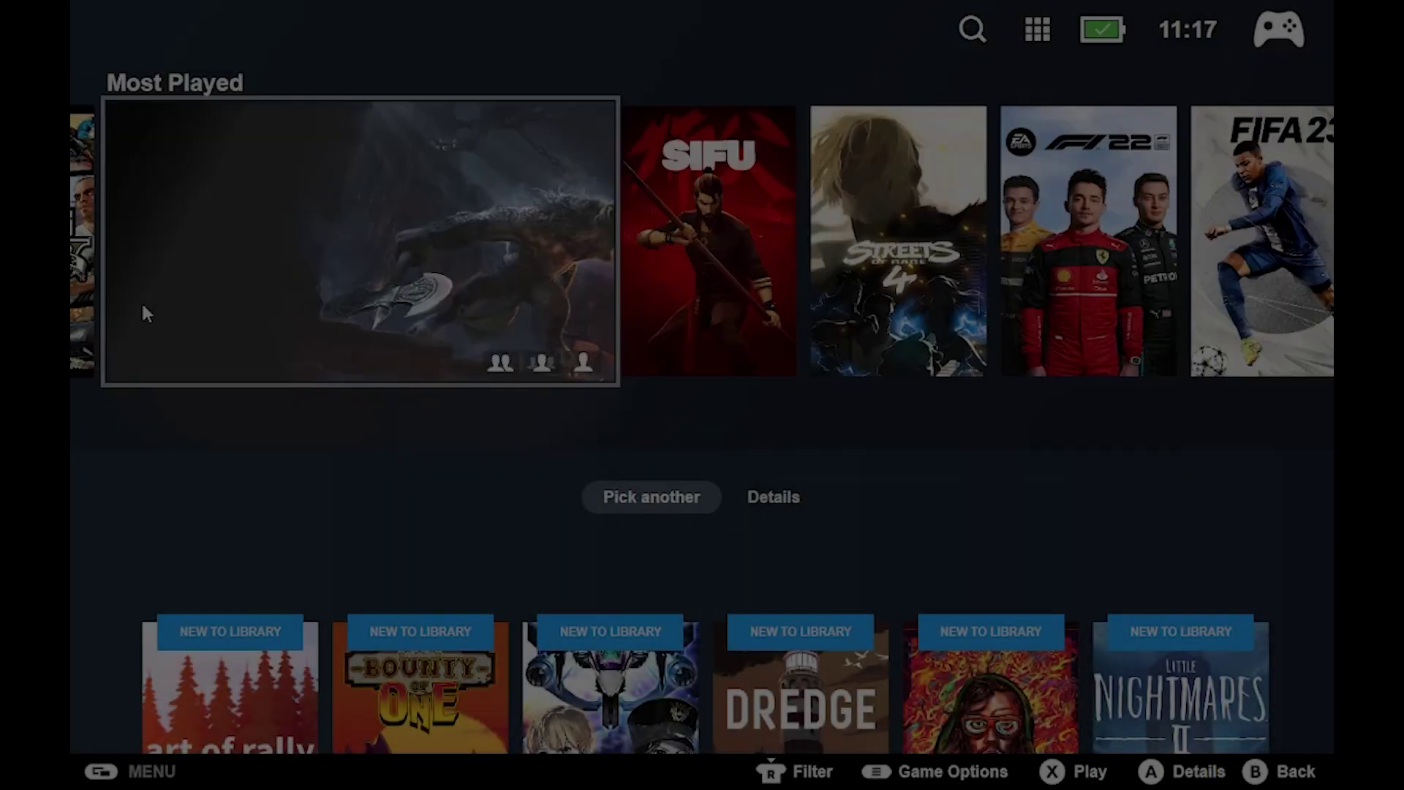
Browse the Most Played row to FIFA 23 and open its details
key(Right)
key(Right)
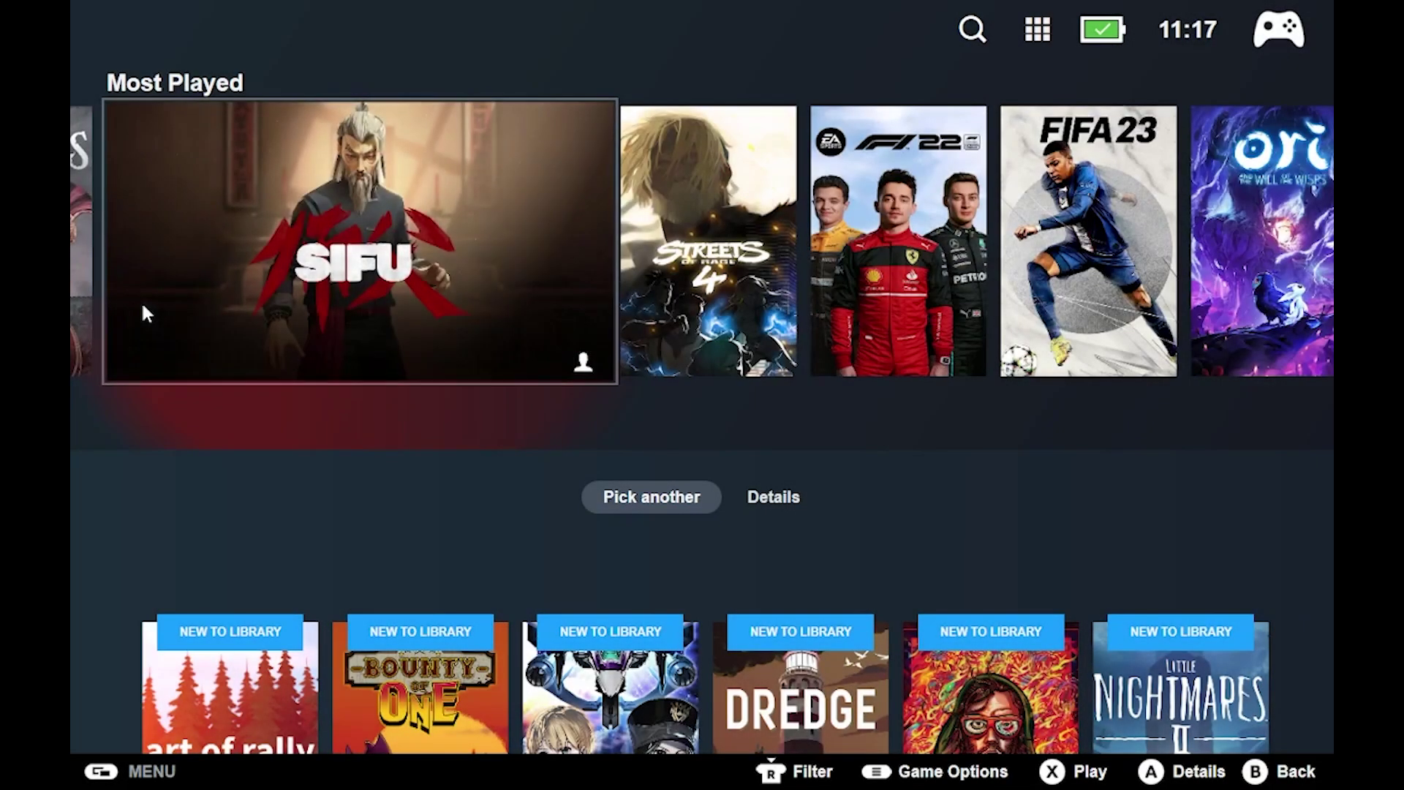
key(Right)
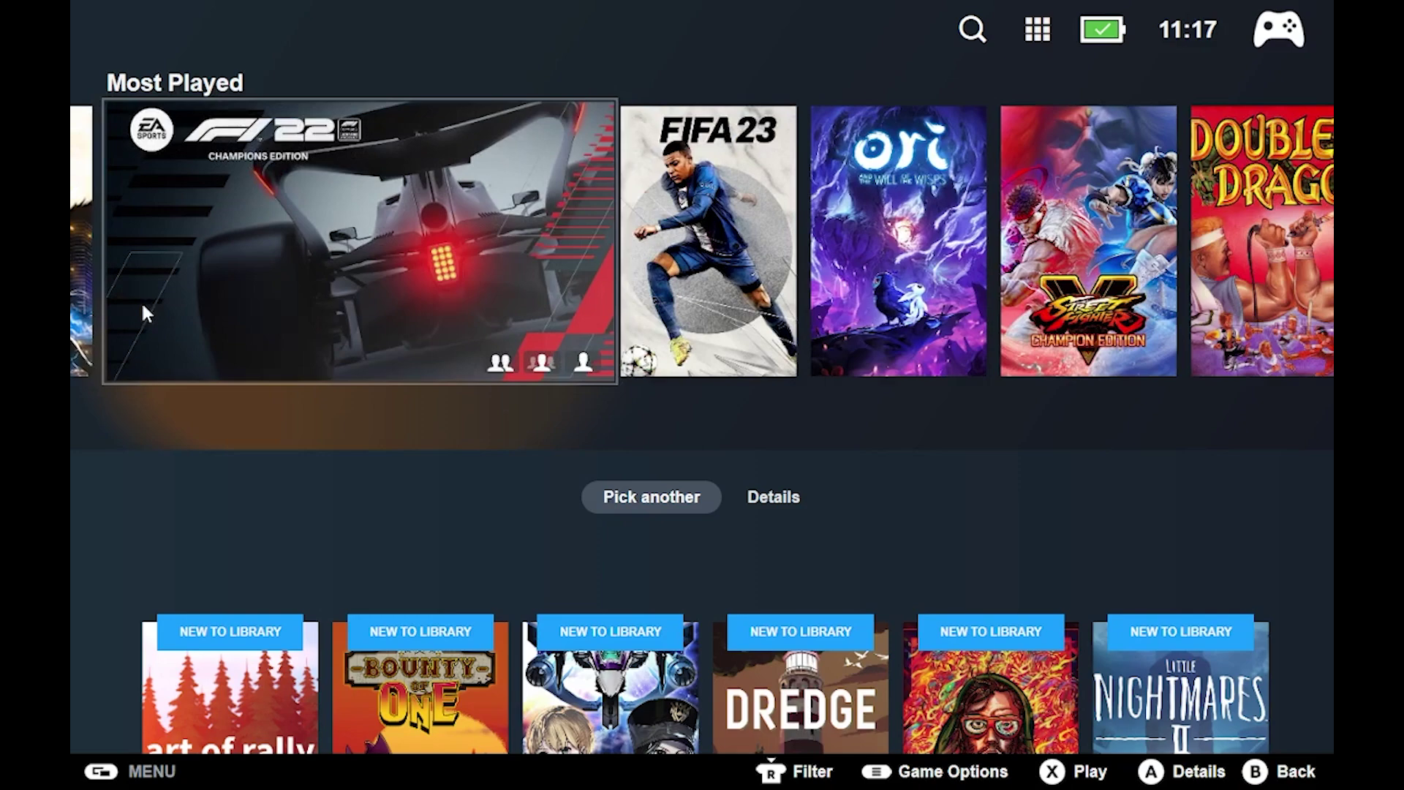
key(Right)
key(Right)
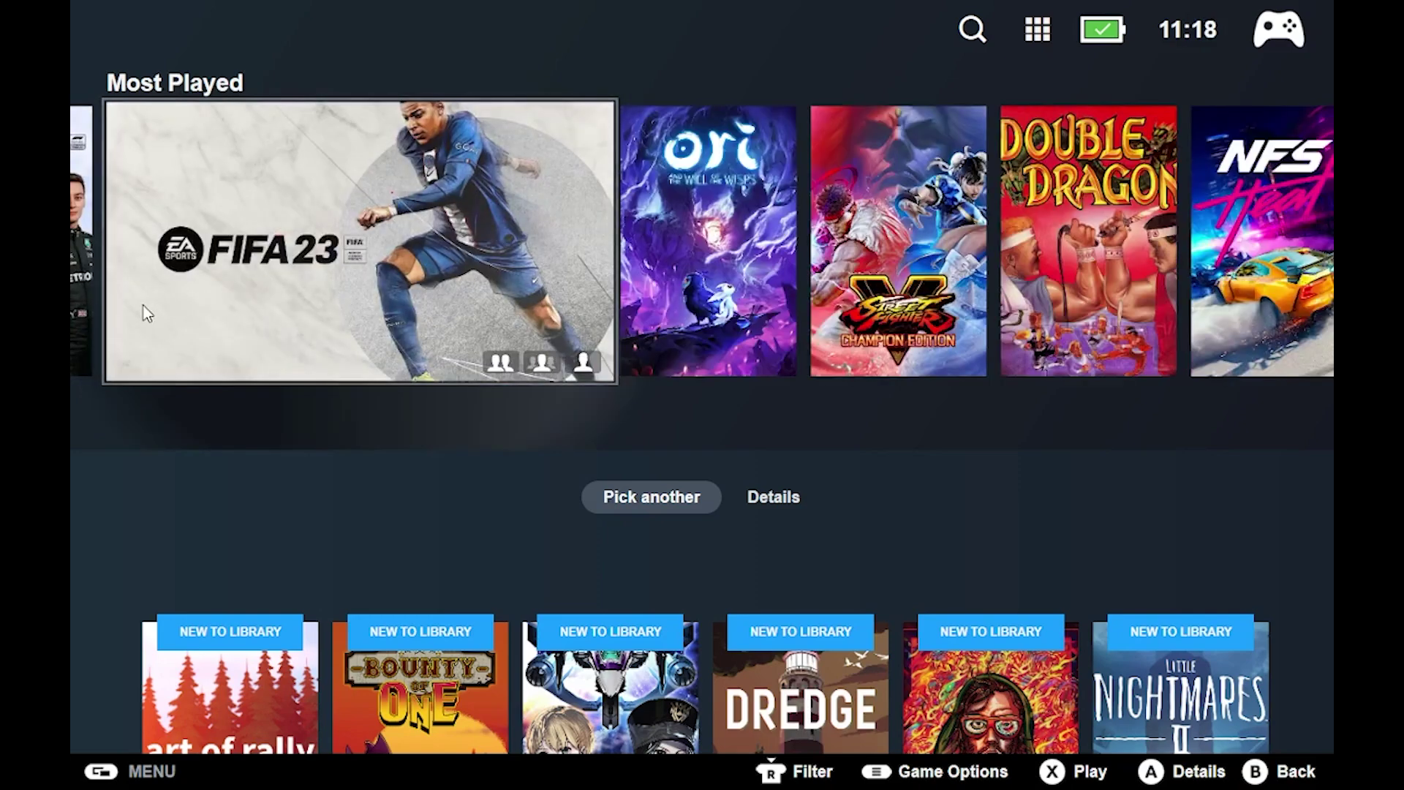
key(Return)
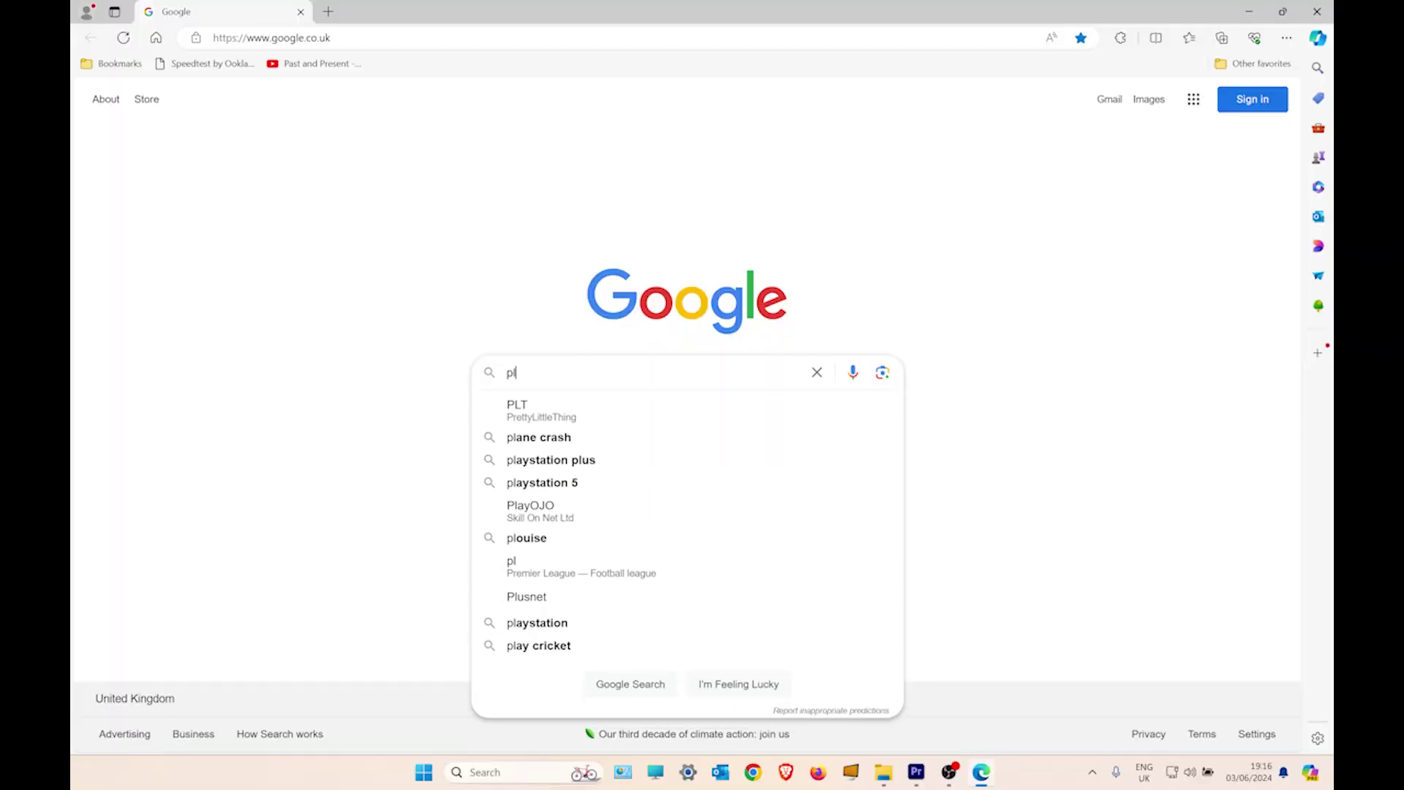
Search Google for playnite and open the official Playnite website
text(aynite)
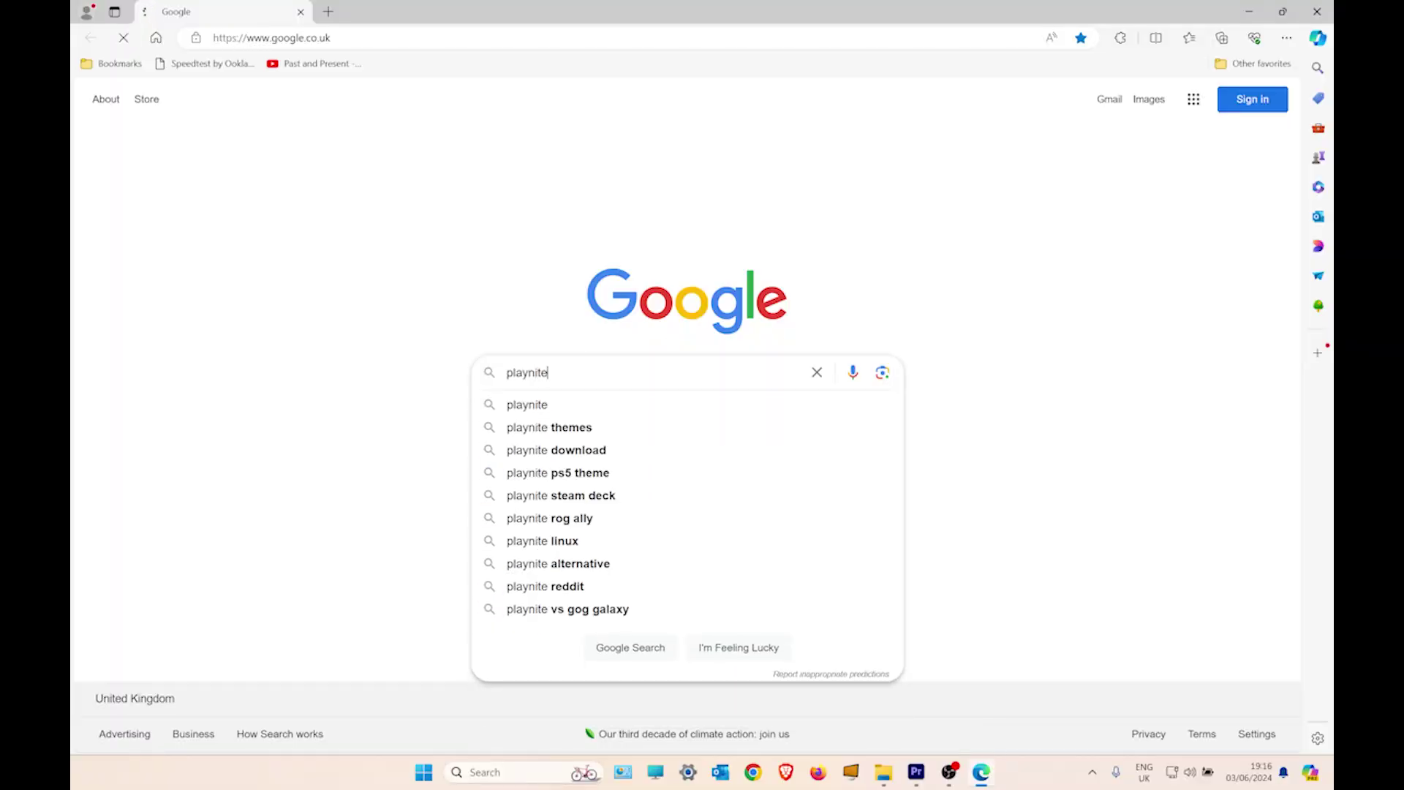
key(Return)
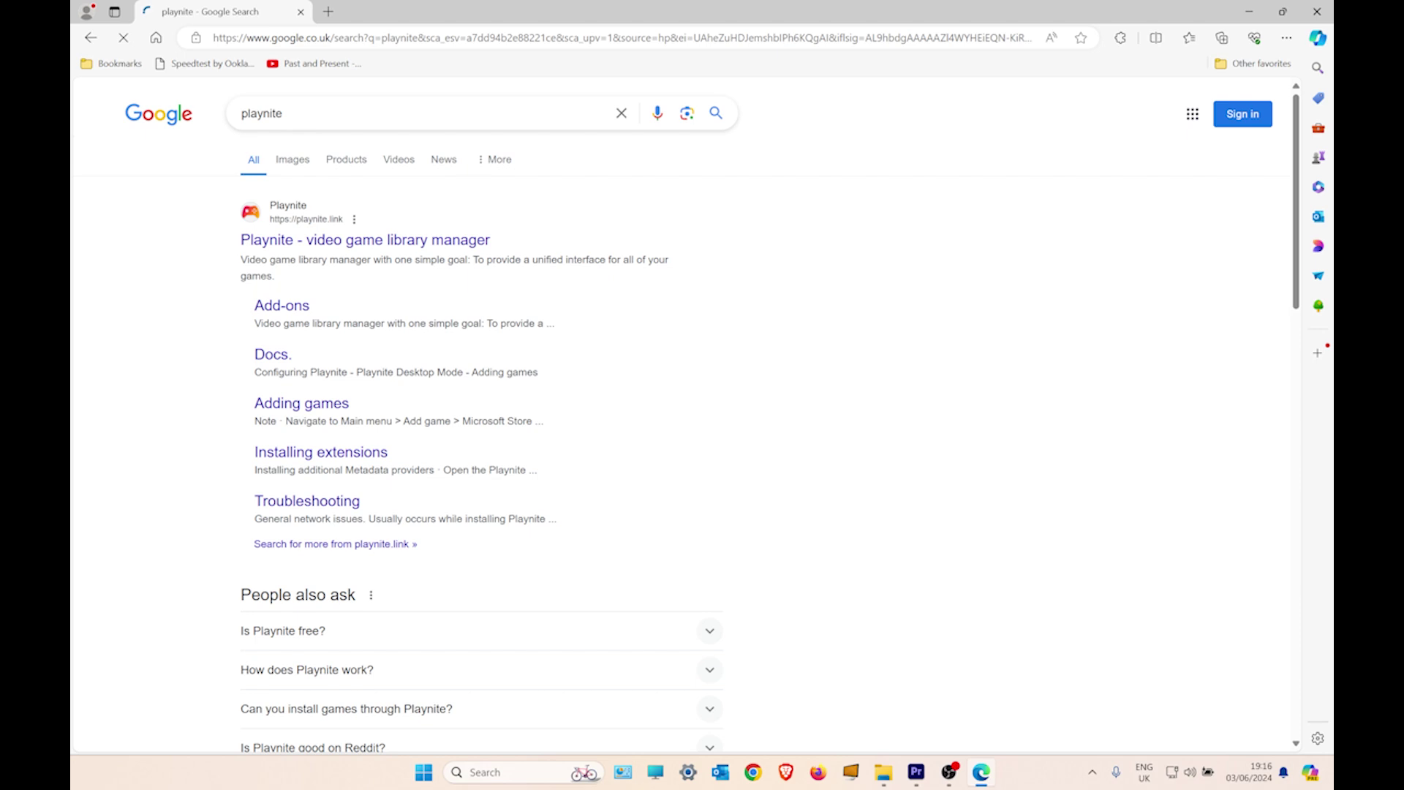
click(441, 245)
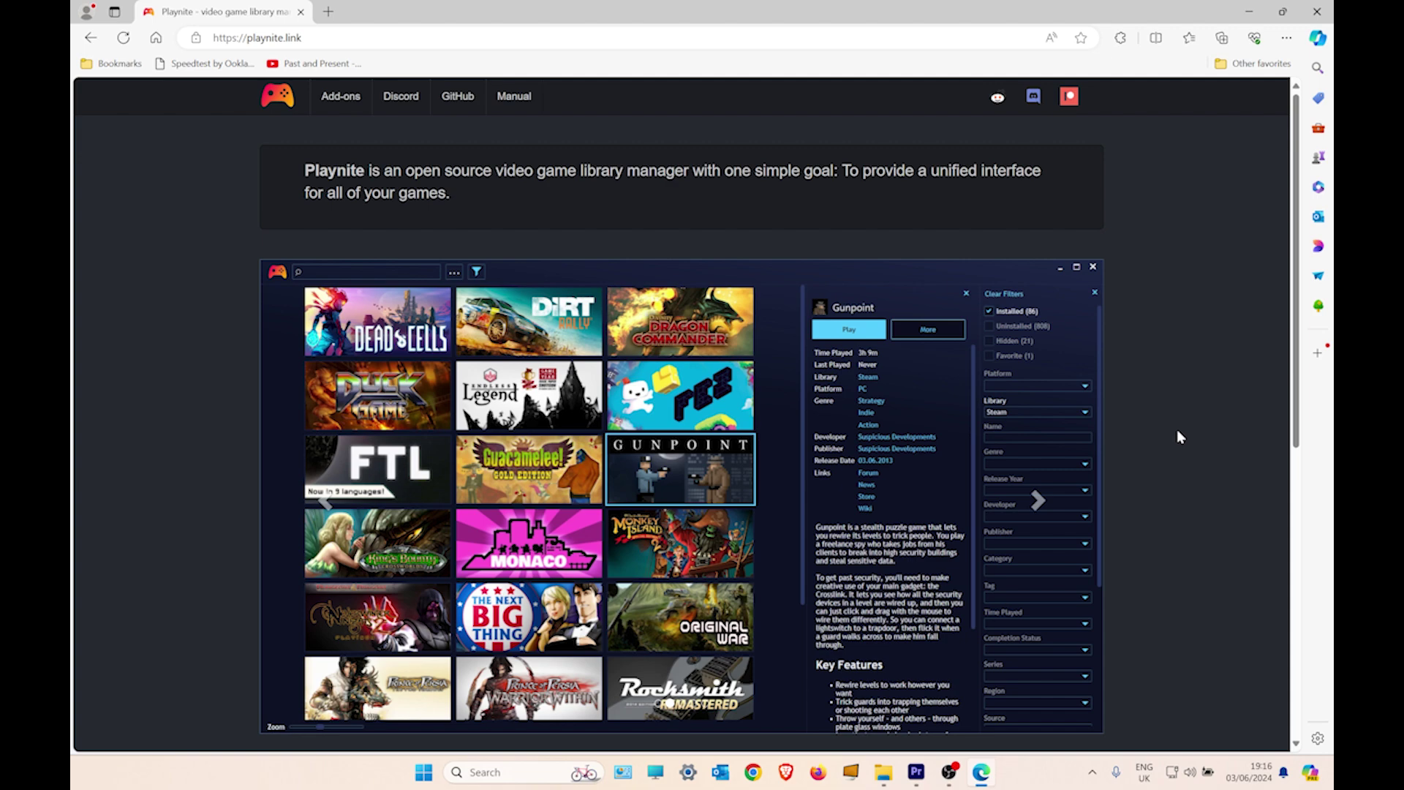
Examine the Playnite home page, including its interface previews, download option and feature descriptions
scroll(1176, 430, down, 5)
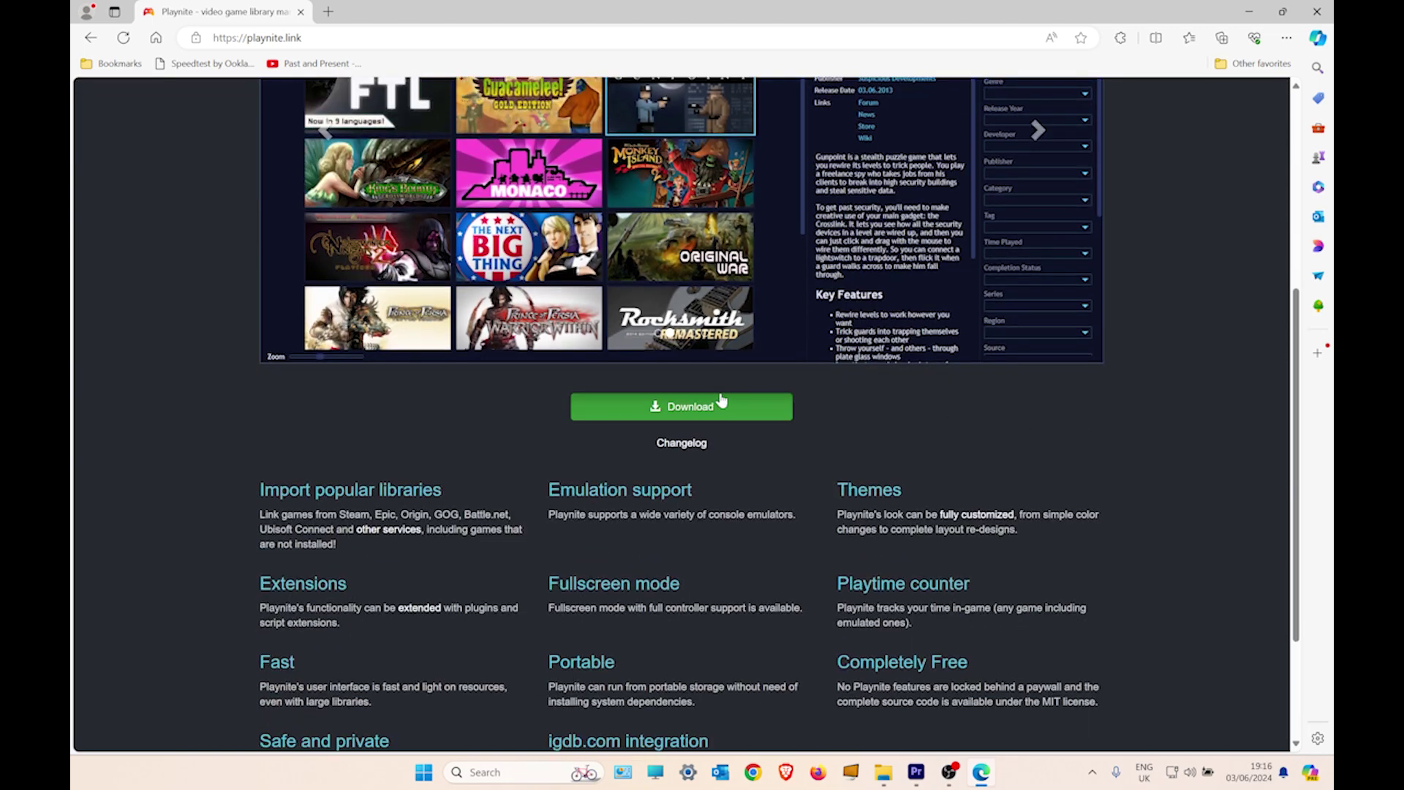
scroll(1020, 404, down, 2)
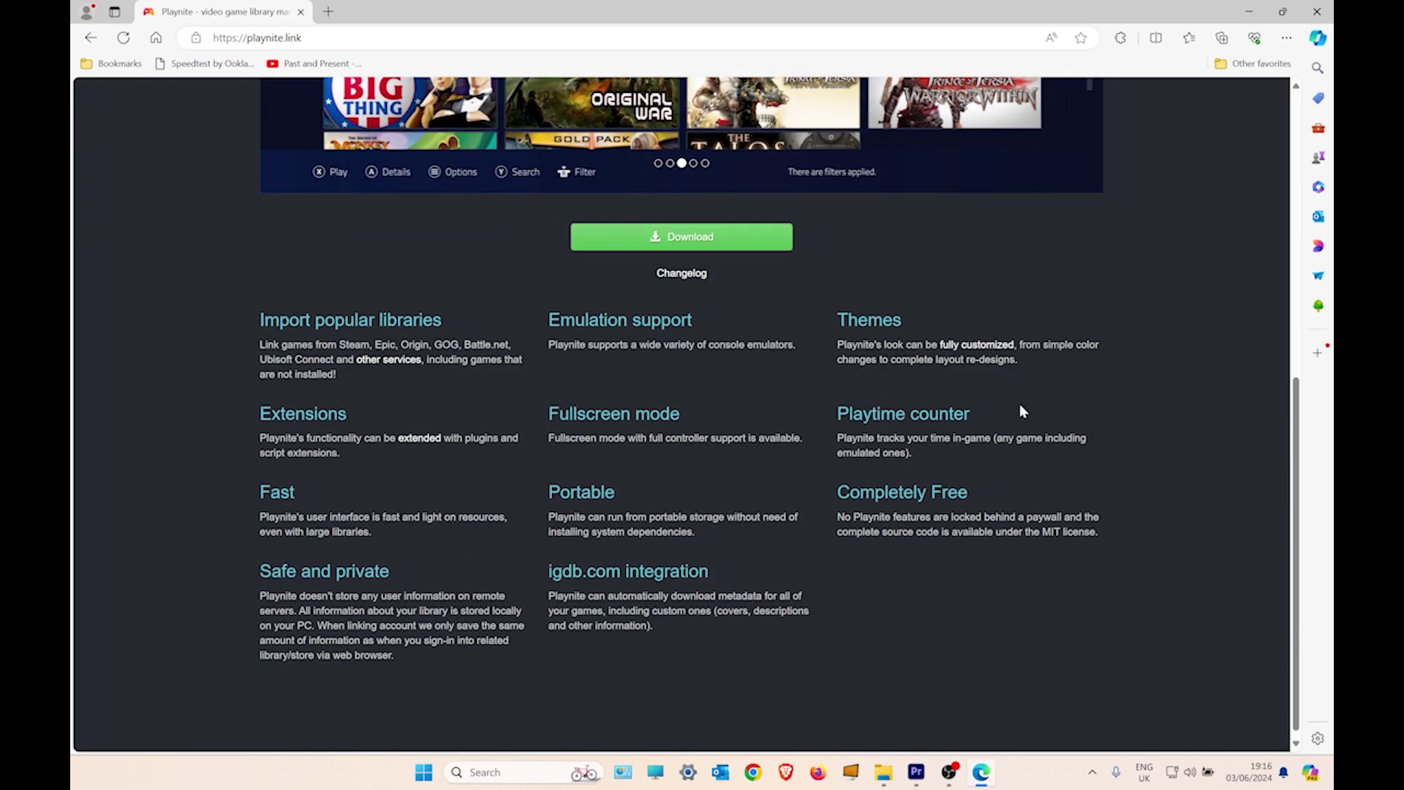
scroll(1132, 414, up, 5)
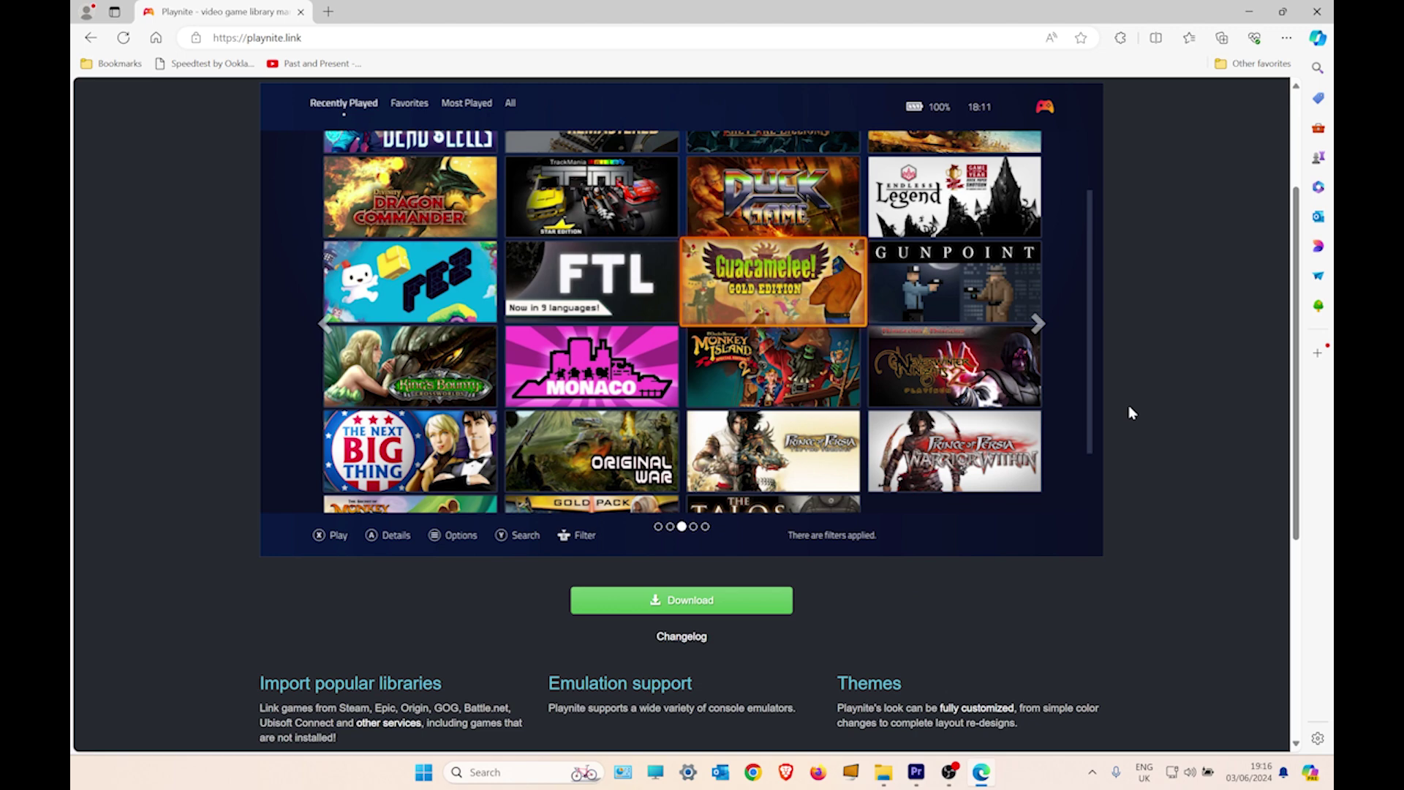
scroll(1131, 414, up, 2)
scroll(1125, 405, down, 4)
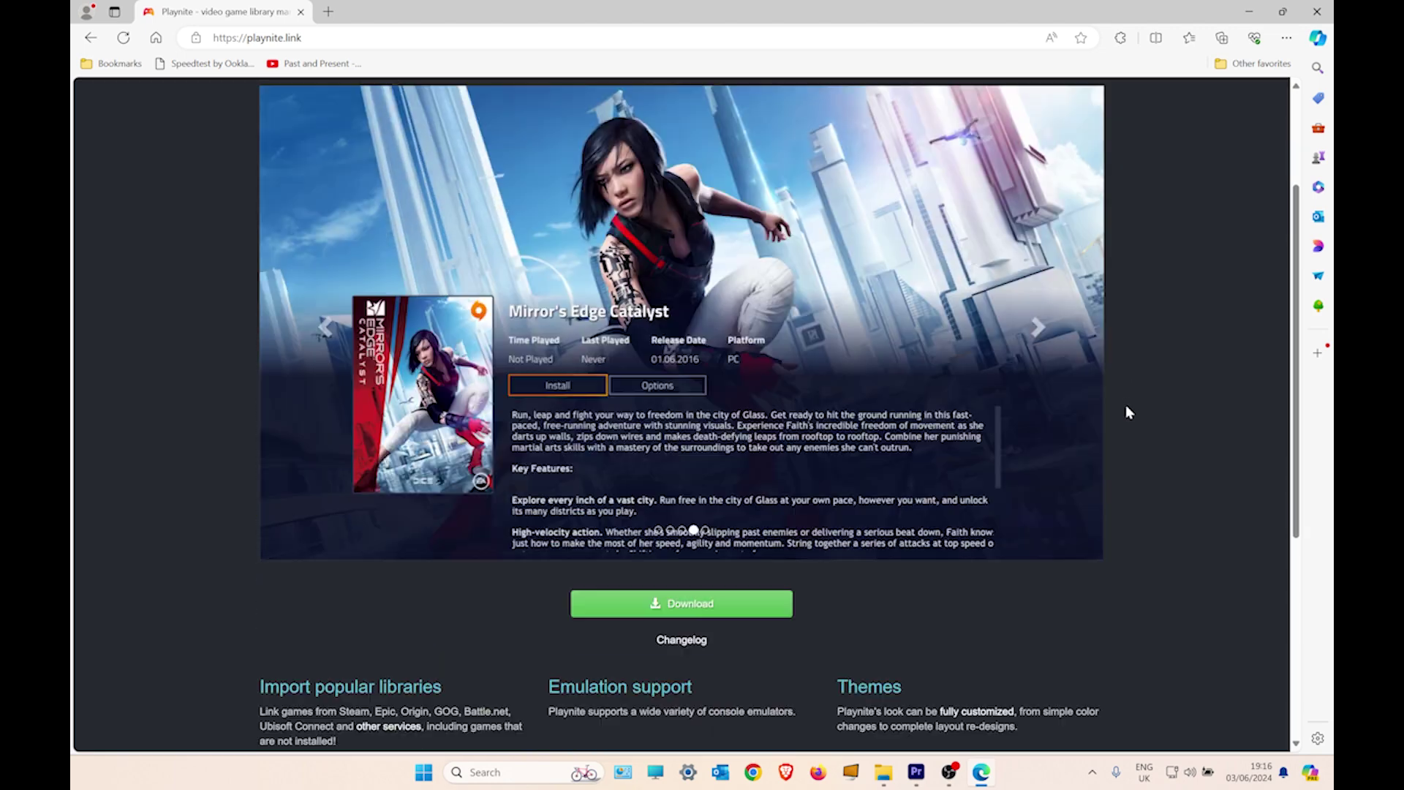
scroll(1126, 404, up, 4)
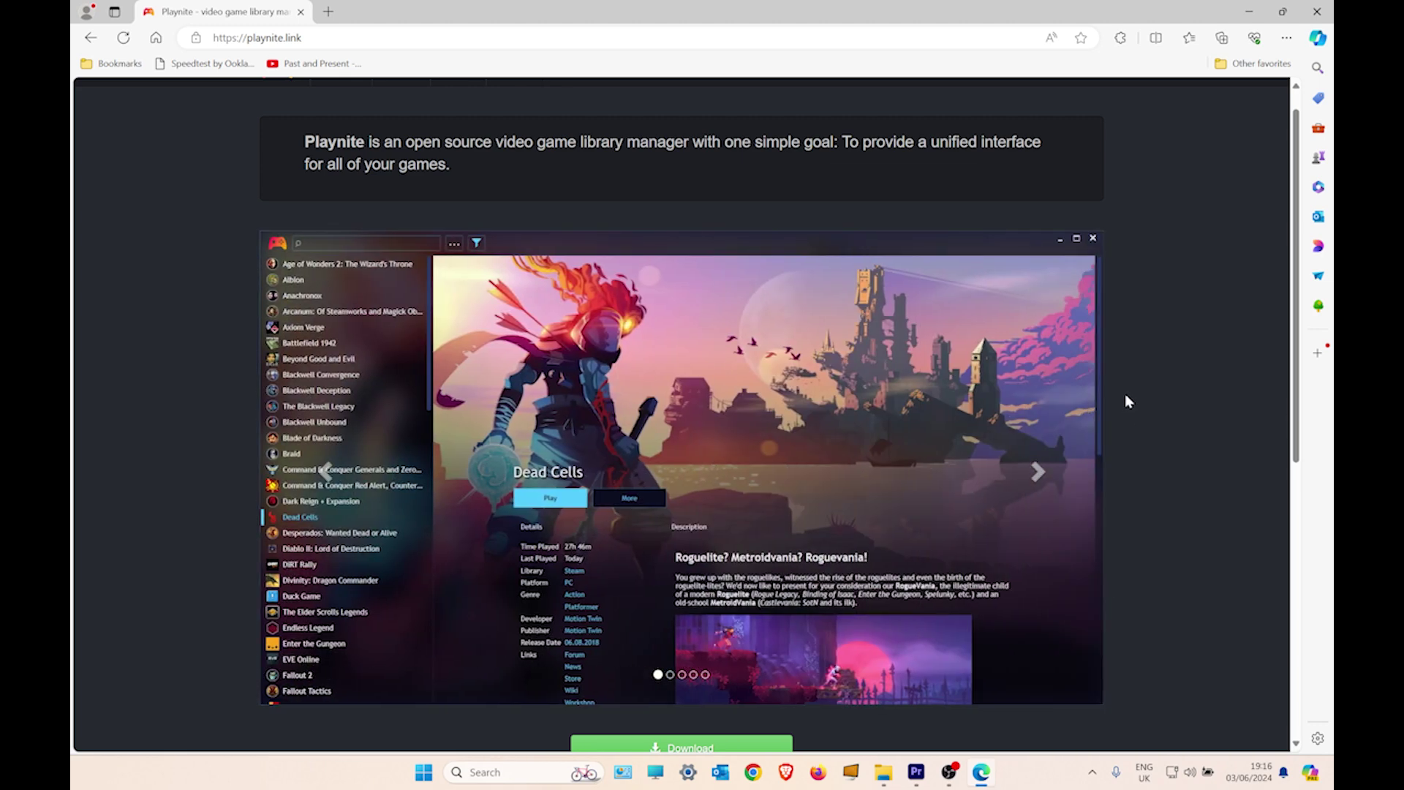
scroll(1126, 410, down, 2)
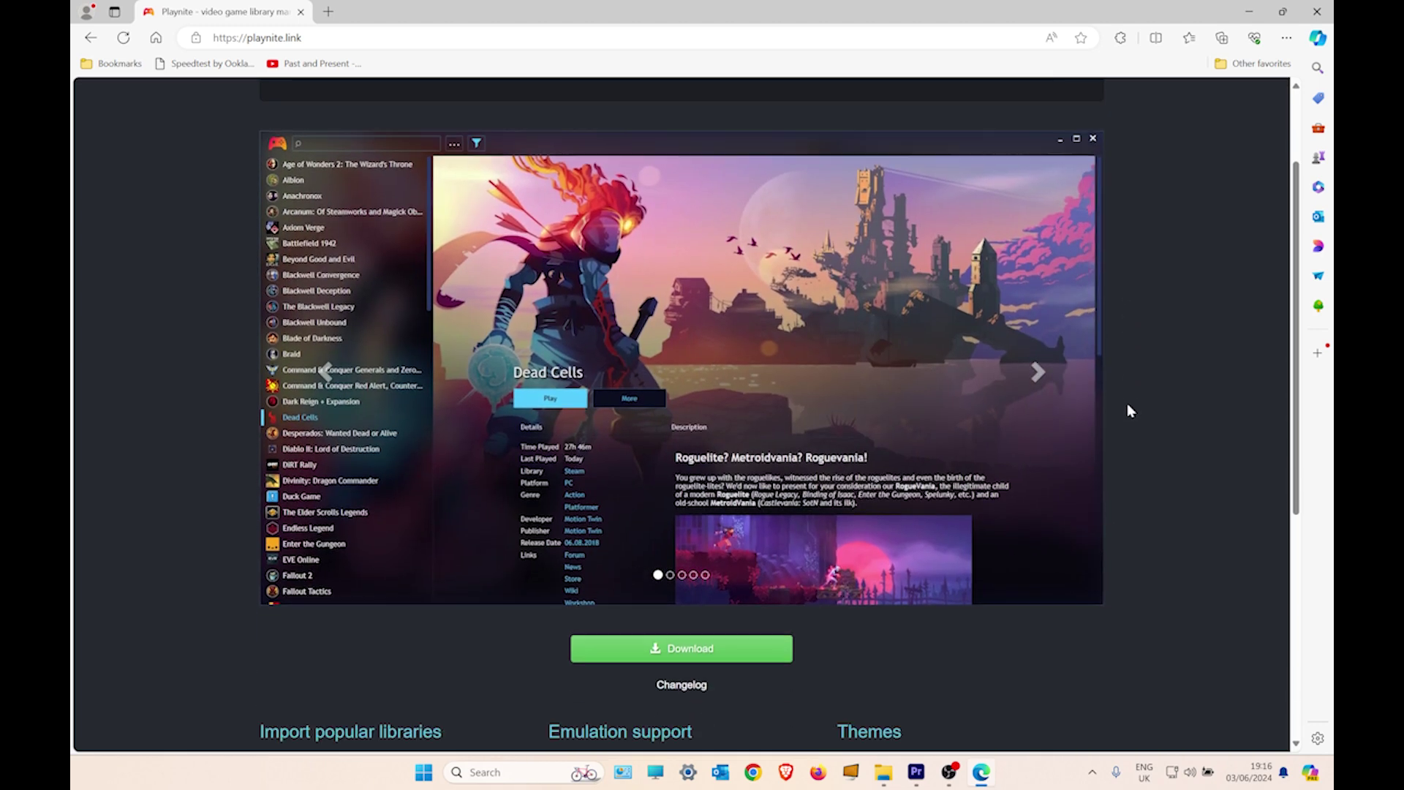
scroll(1126, 409, up, 2)
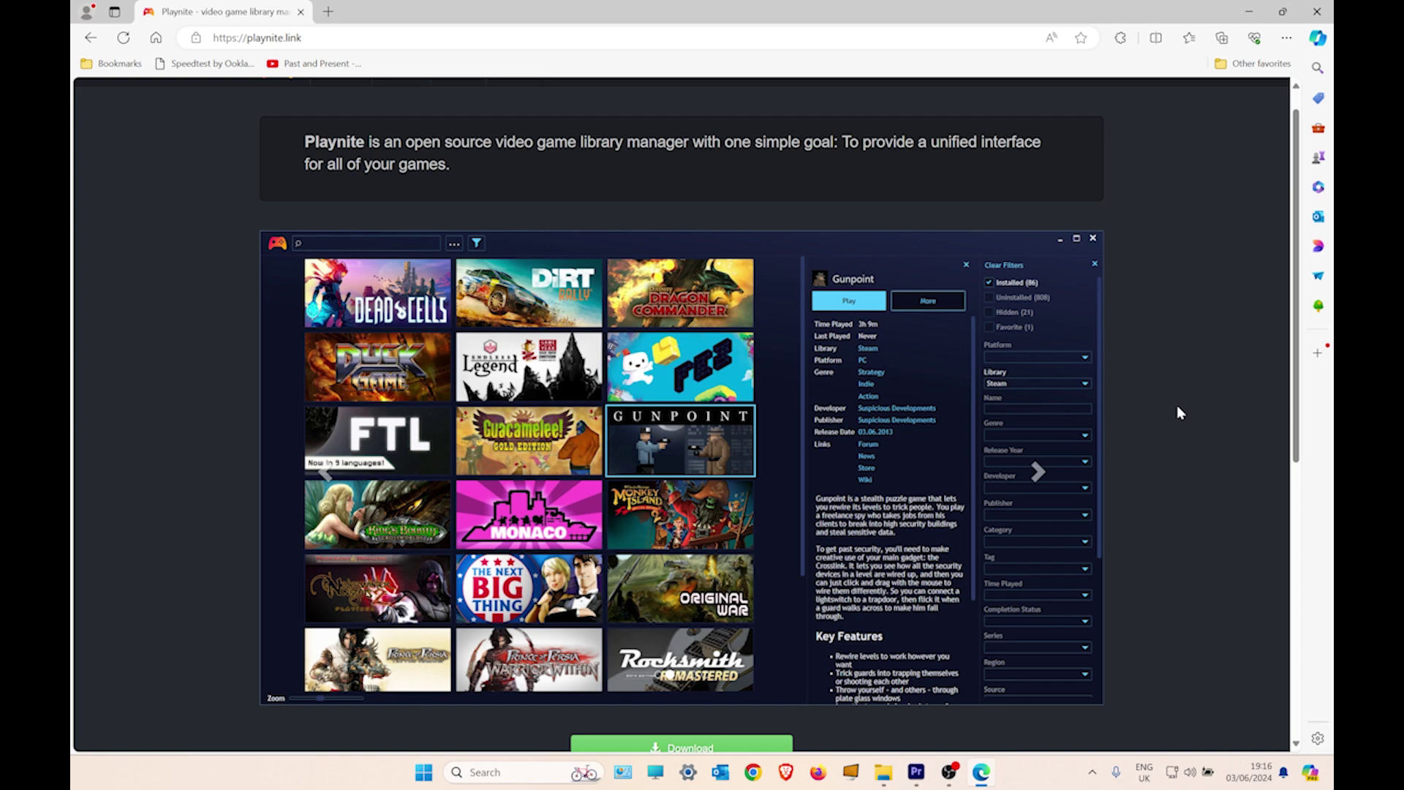
scroll(1176, 406, down, 3)
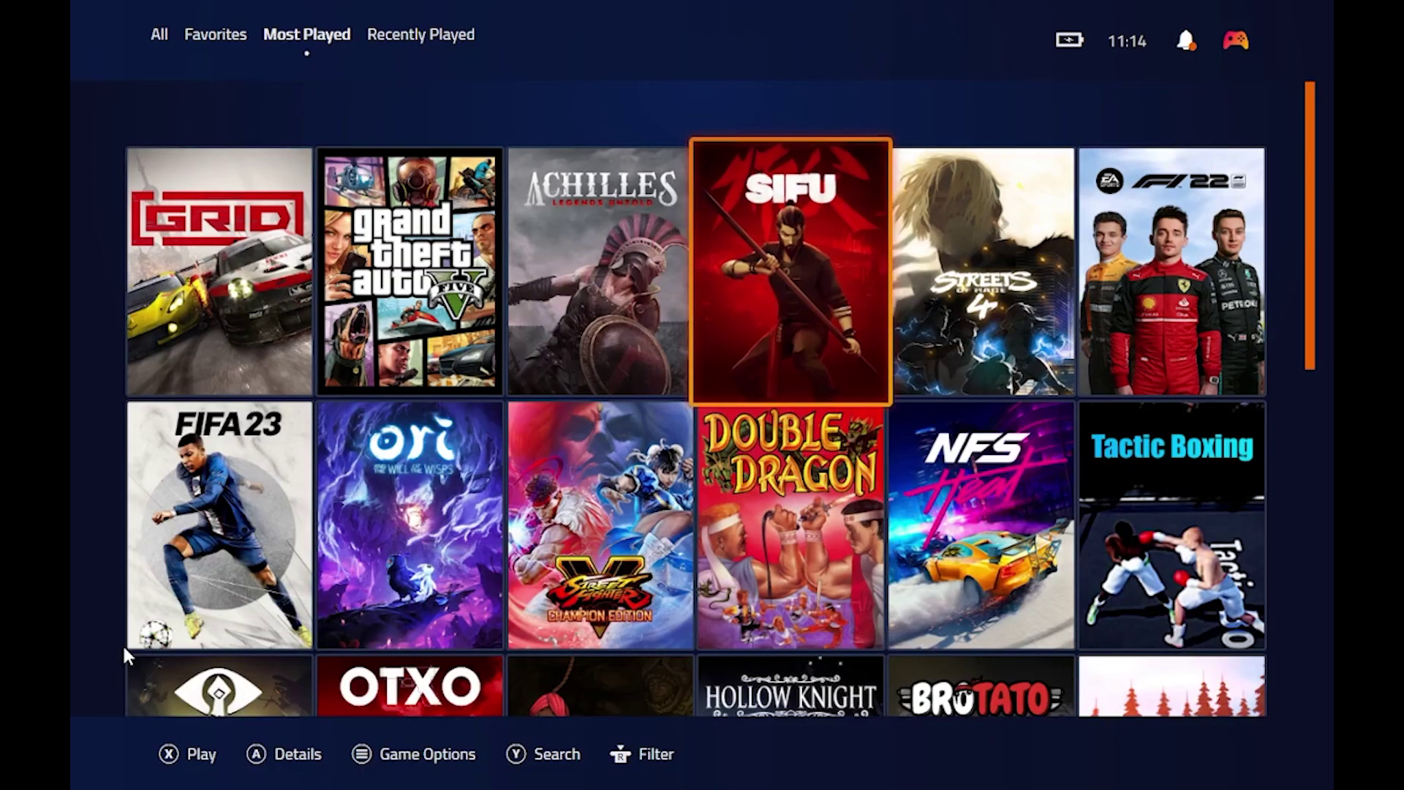
Switch Playnite from fullscreen to desktop mode
key(Left)
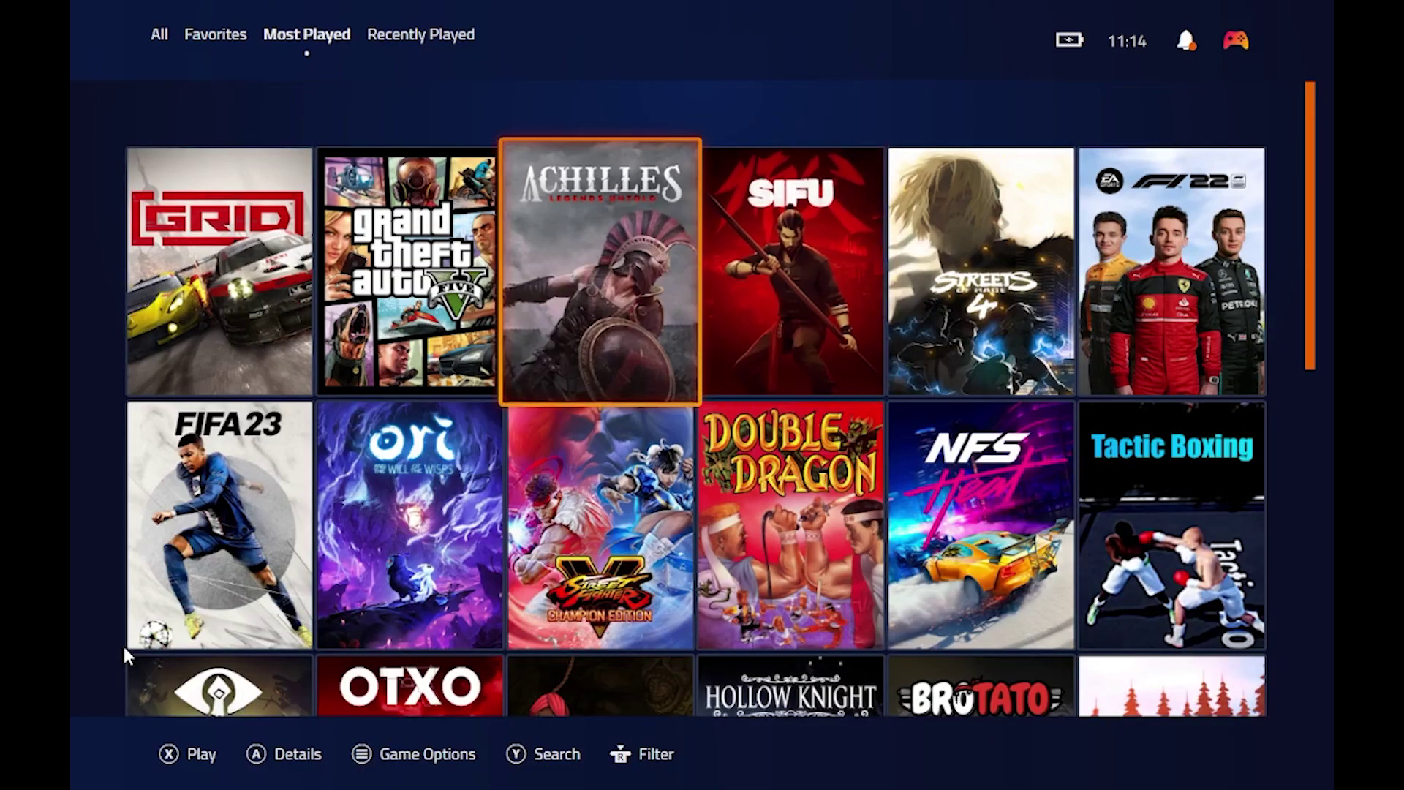
key(Escape)
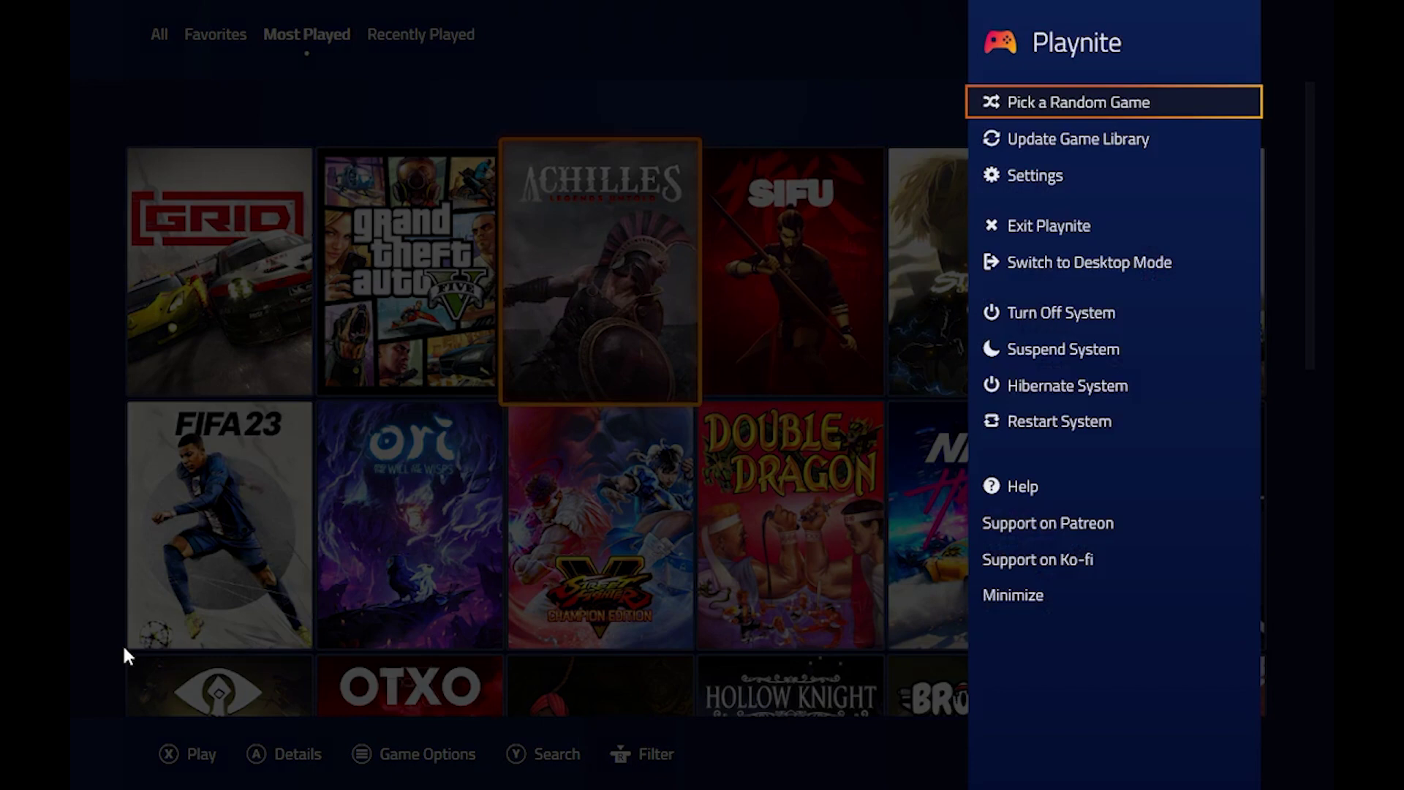
key(Down)
key(Down)
key(Down)
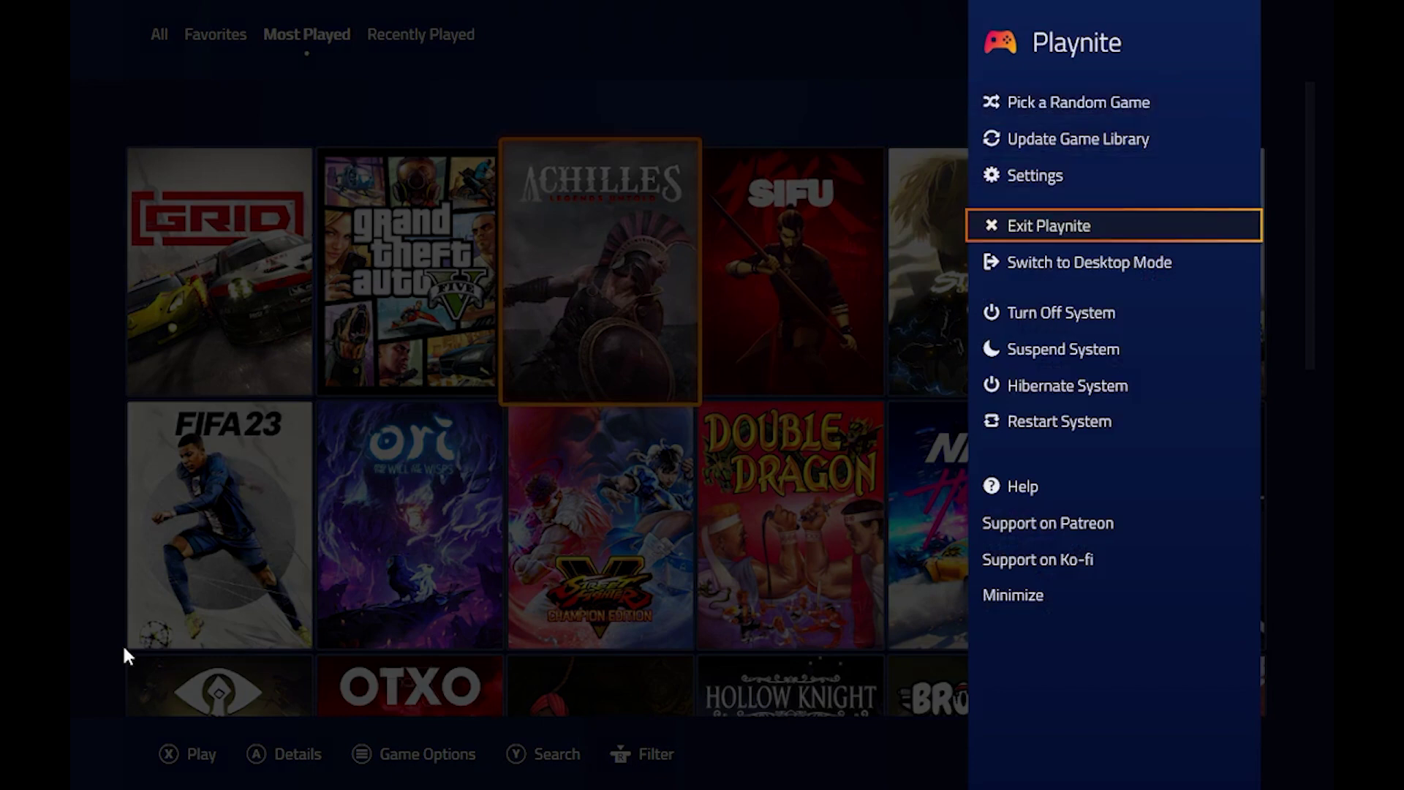
key(Down)
key(Return)
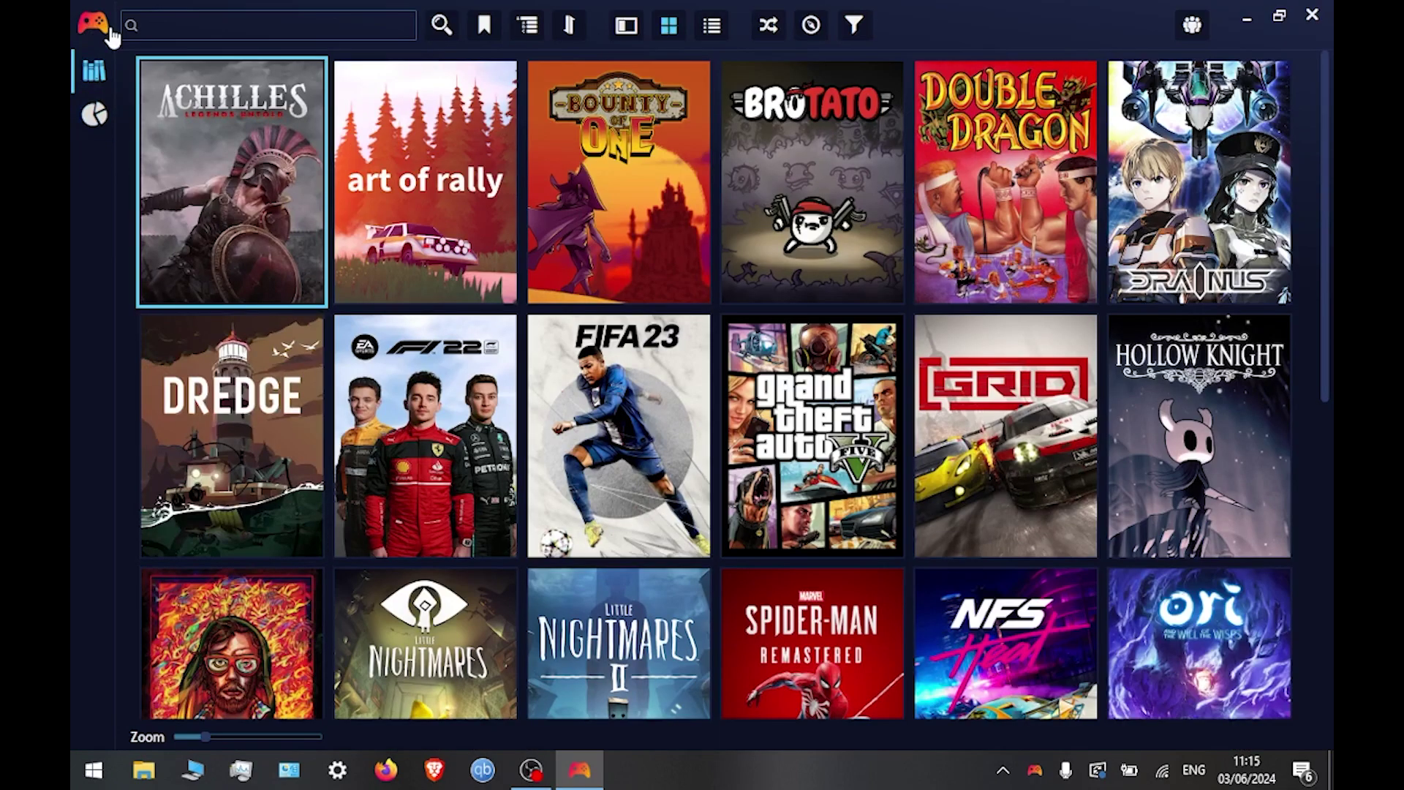
Open the automatic scan dialog for adding games to the library
click(94, 24)
key(Down)
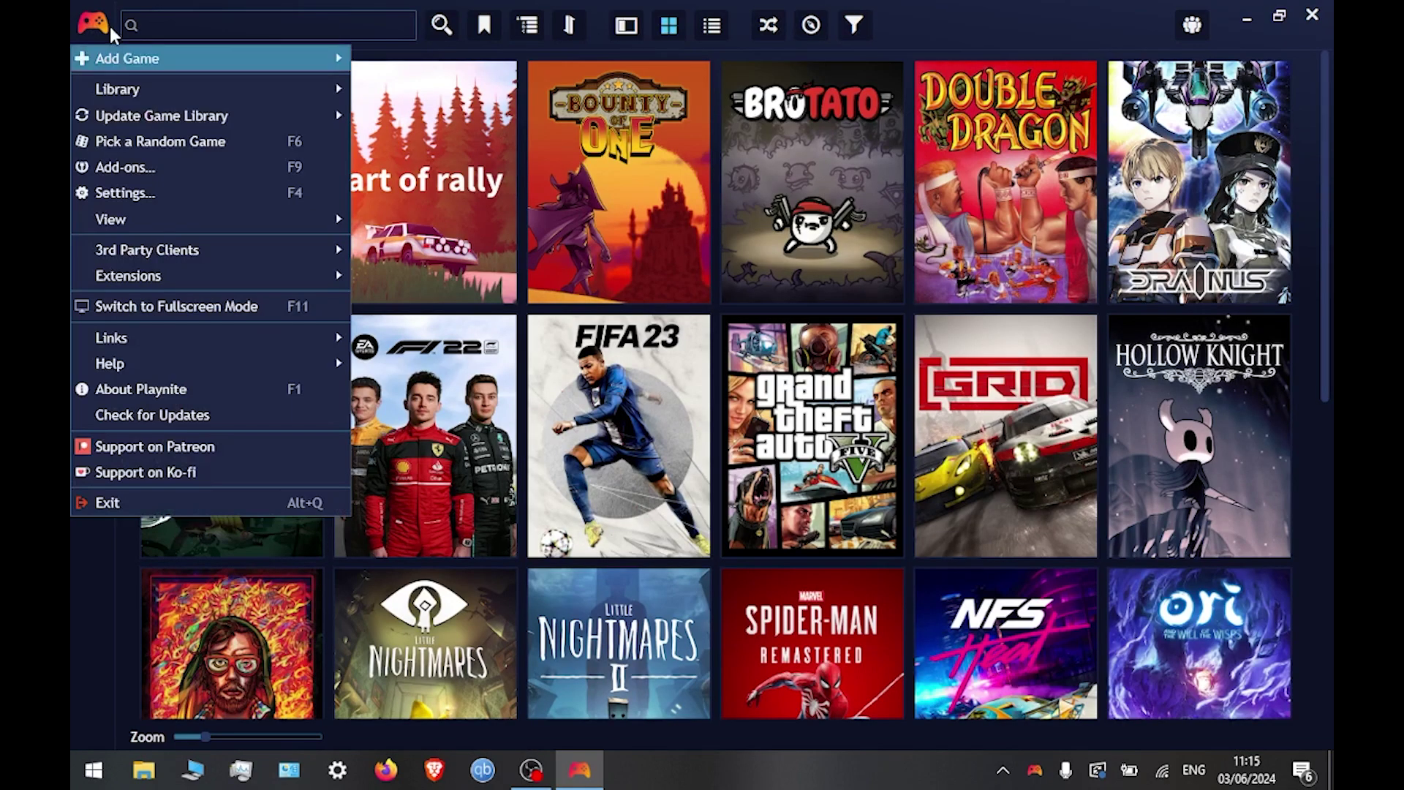
key(Down)
key(Up)
key(Right)
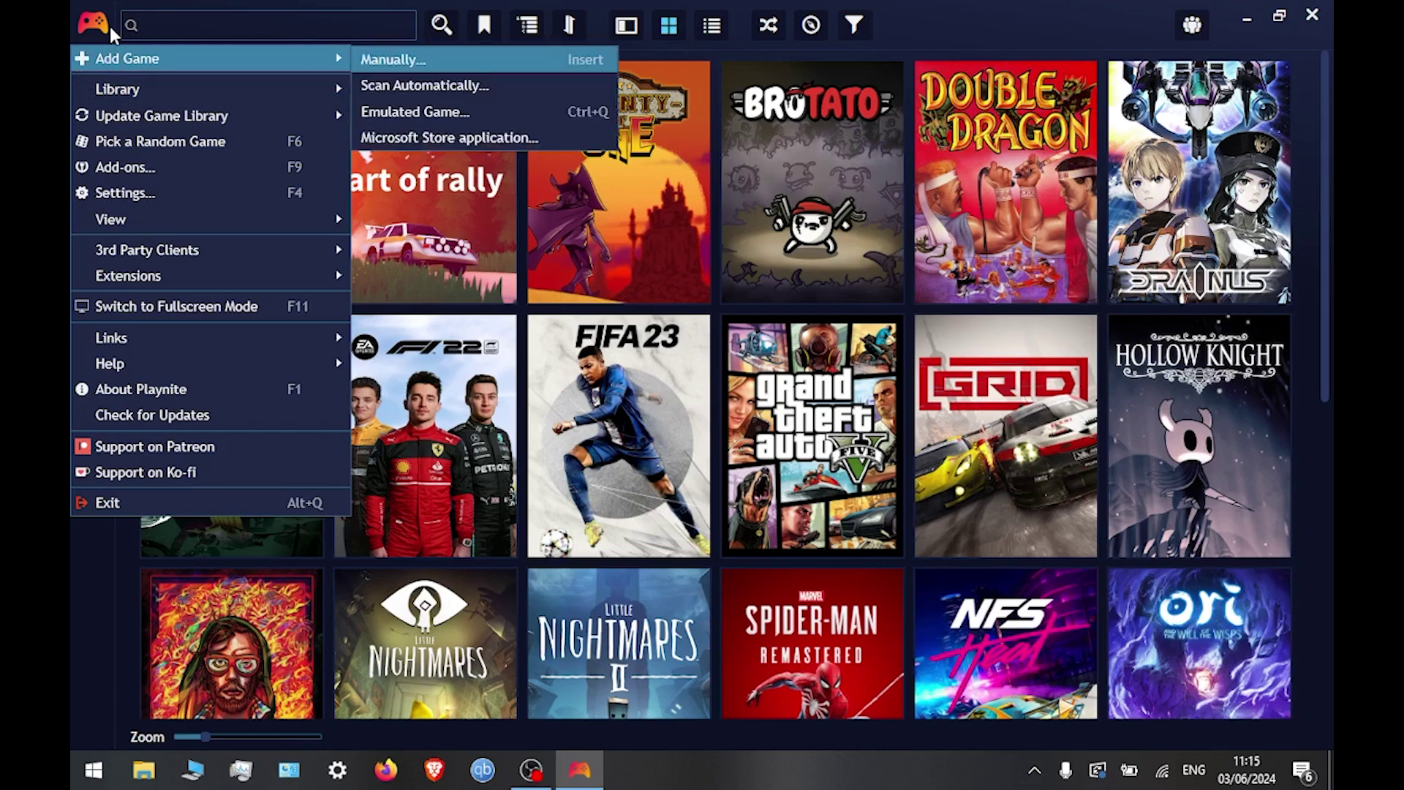
key(Down)
key(Return)
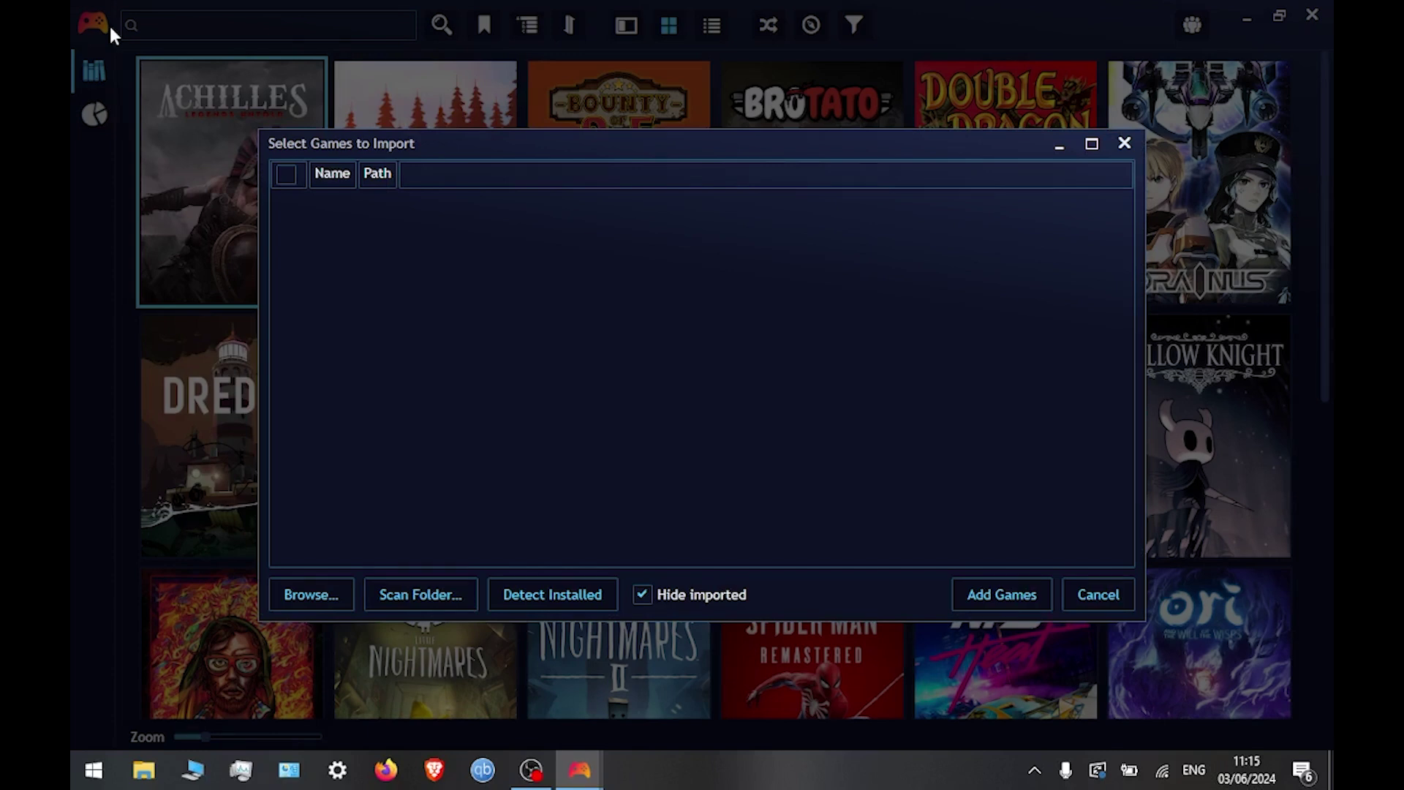
View the folder chooser for a game scan, then close it and cancel the import
click(403, 590)
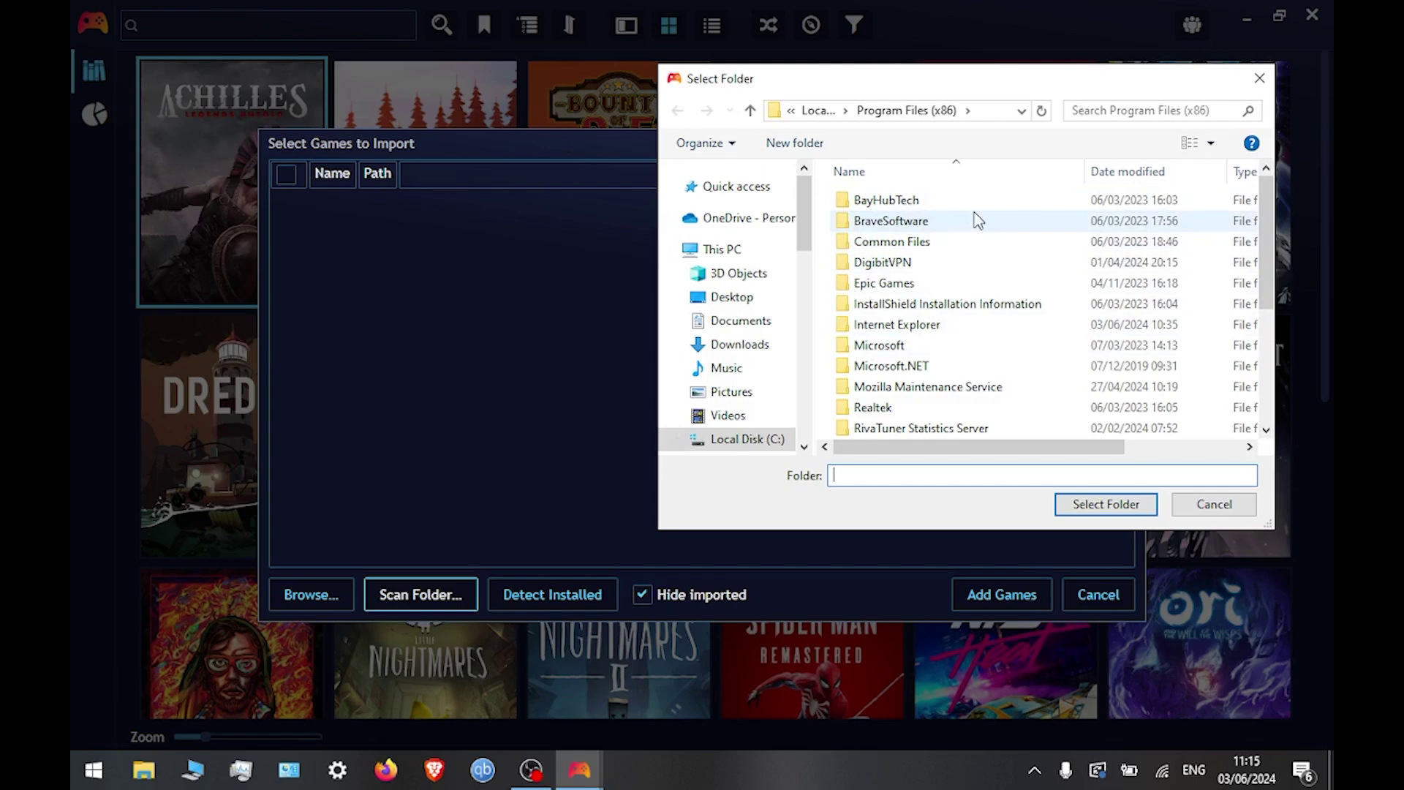
click(1260, 77)
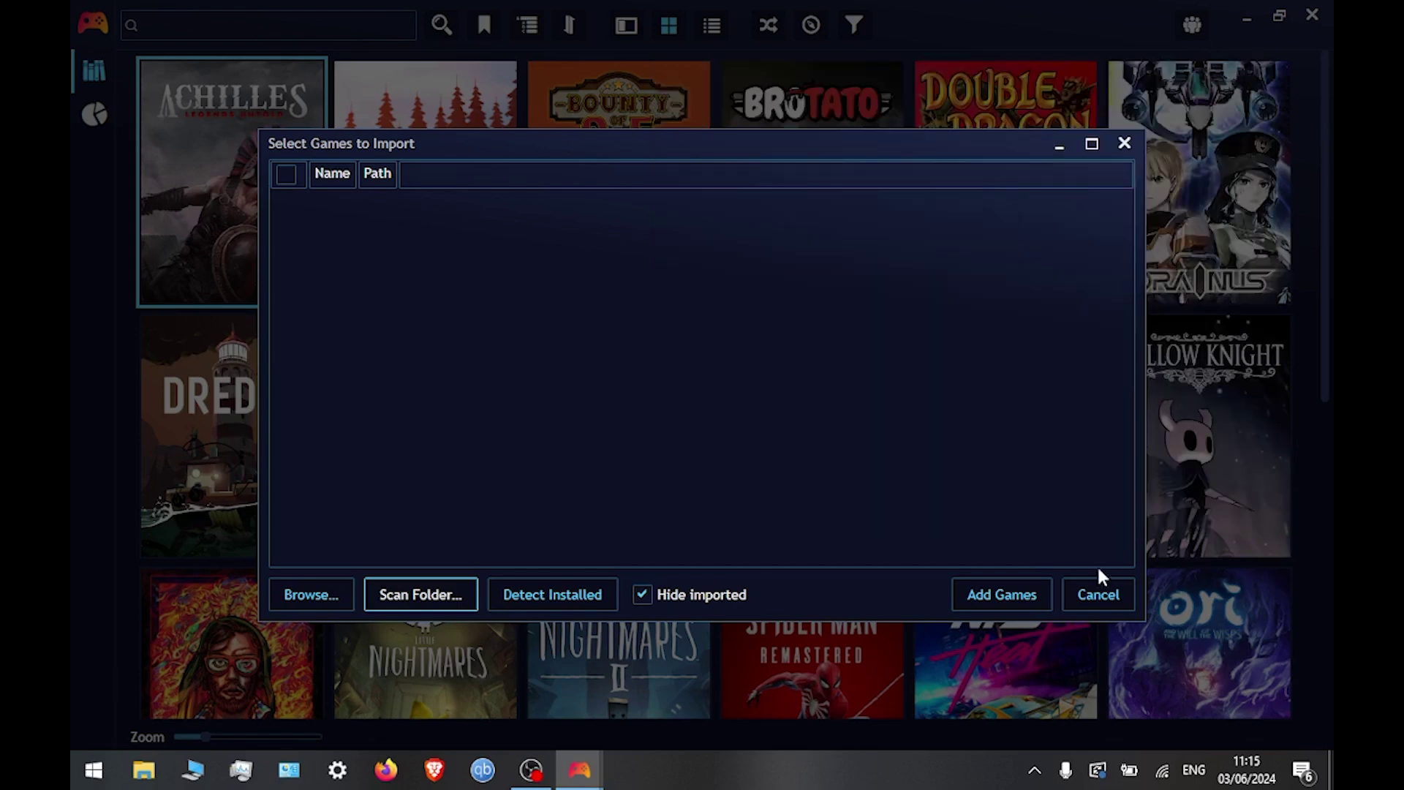
click(1098, 594)
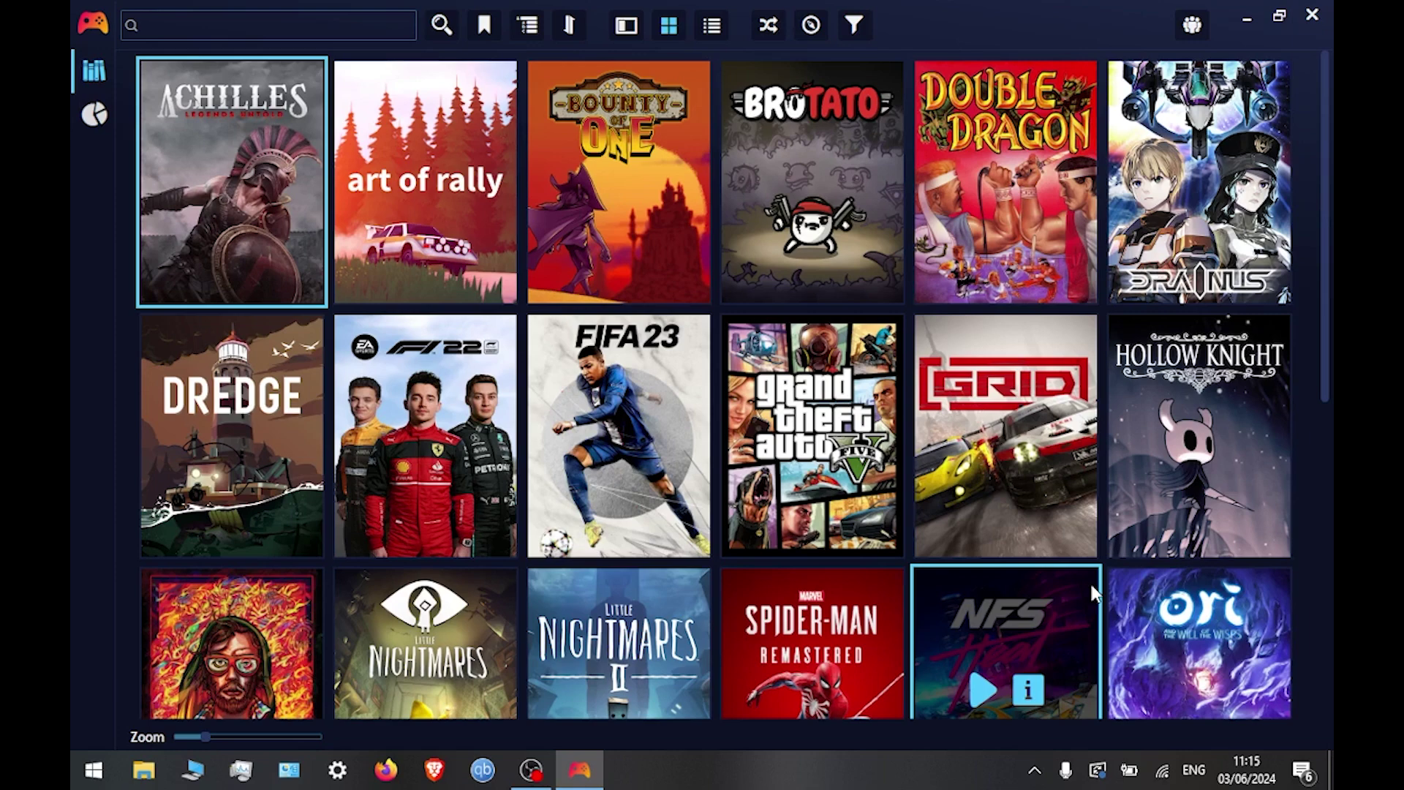
Browse the available fullscreen theme add-ons and preview the (u)biquity and Aniki-ReMake themes
mouse_move(266, 170)
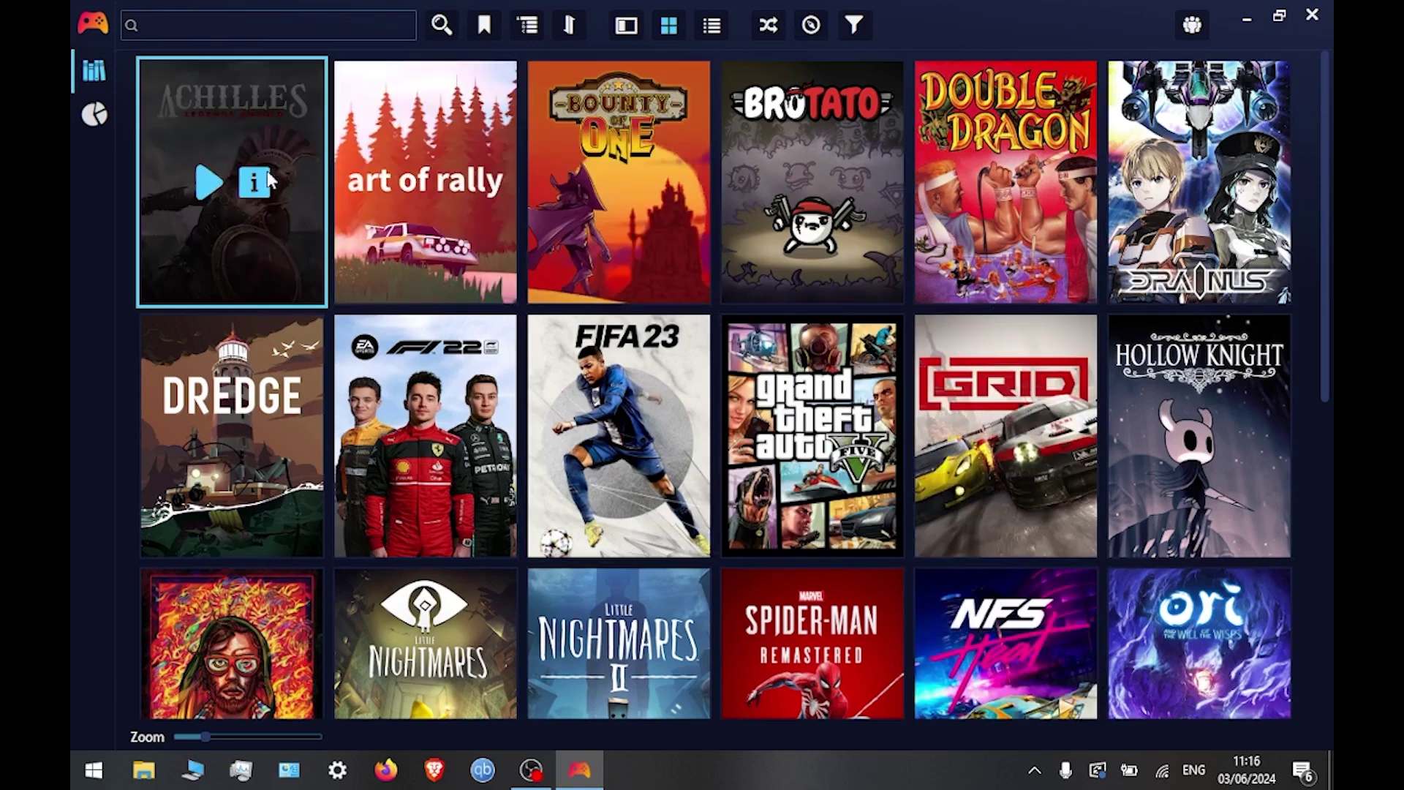
click(95, 35)
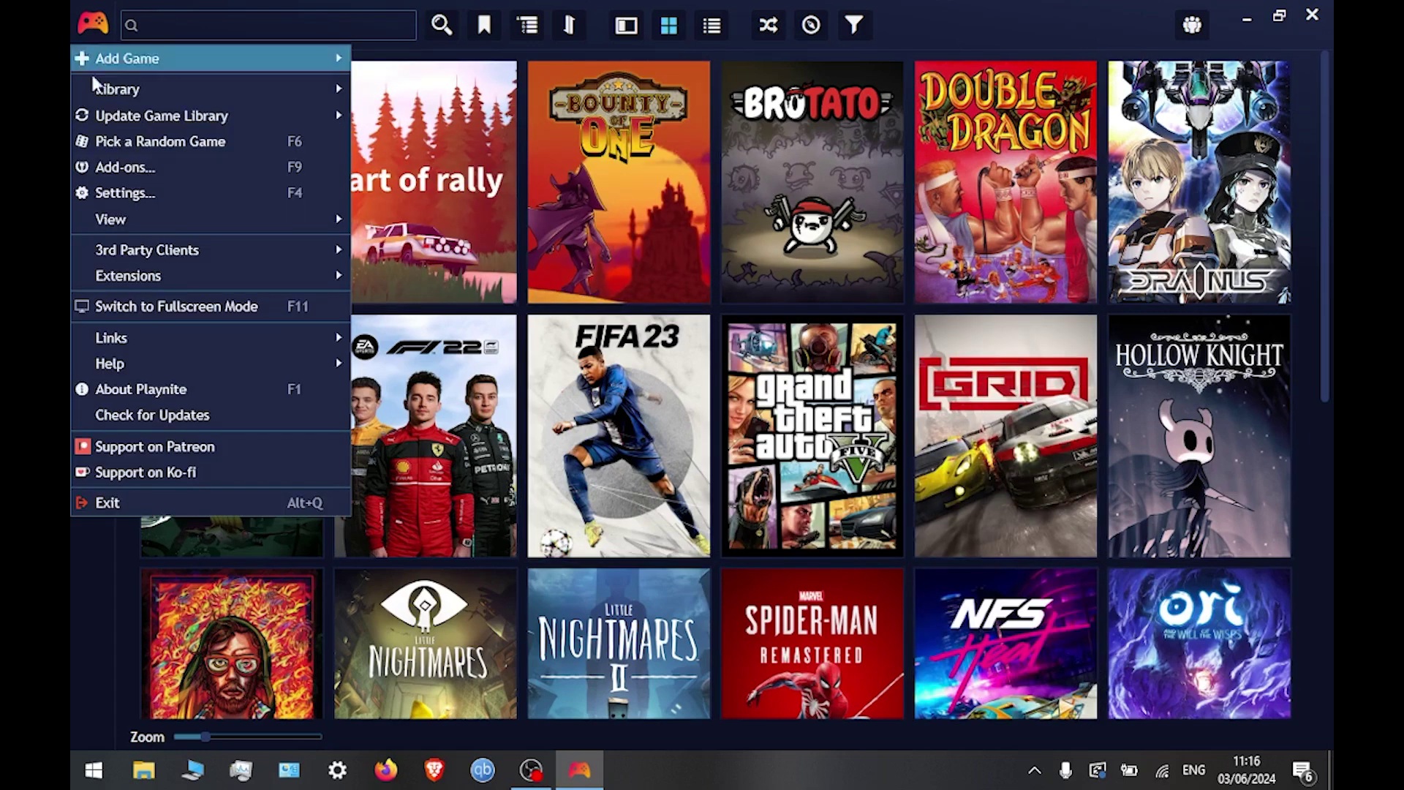
click(135, 168)
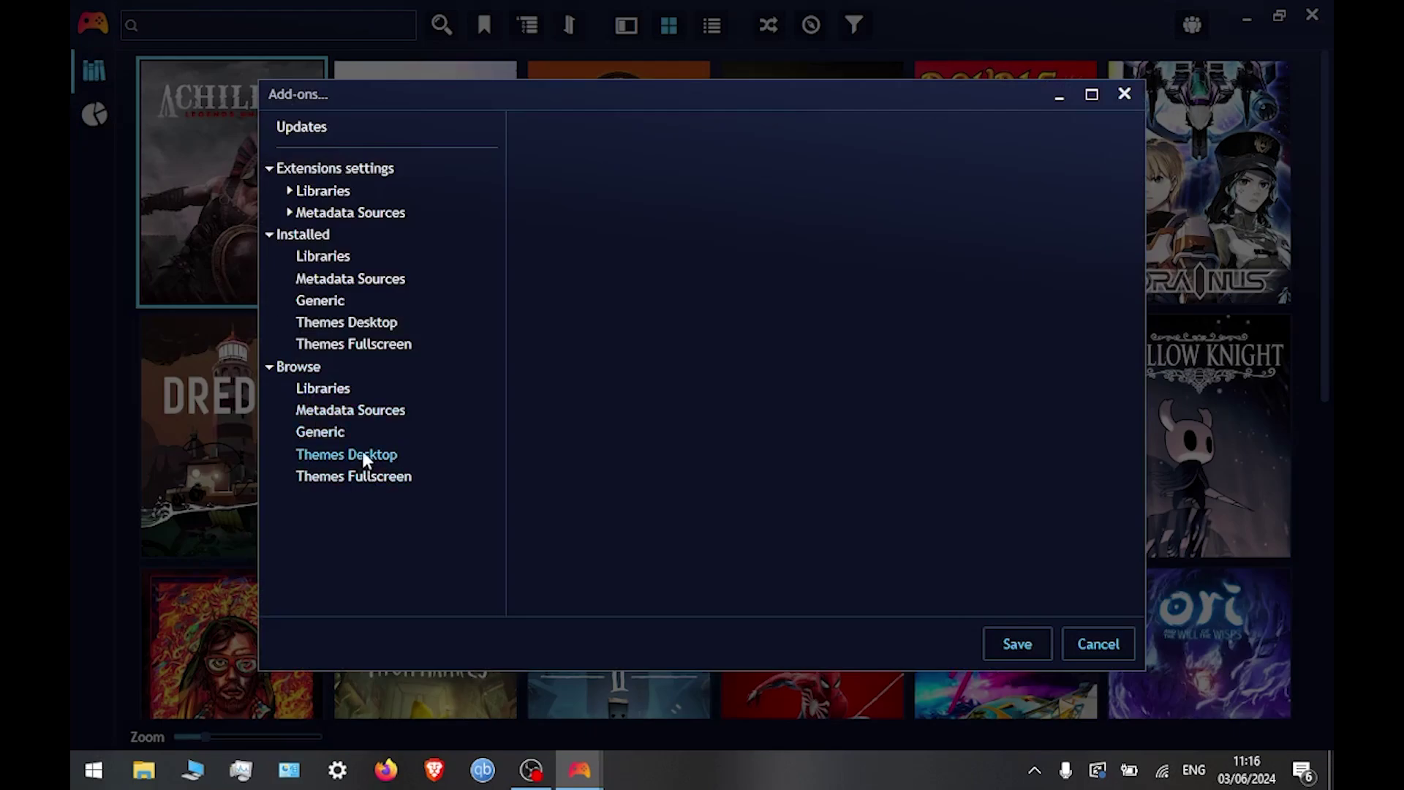
click(371, 474)
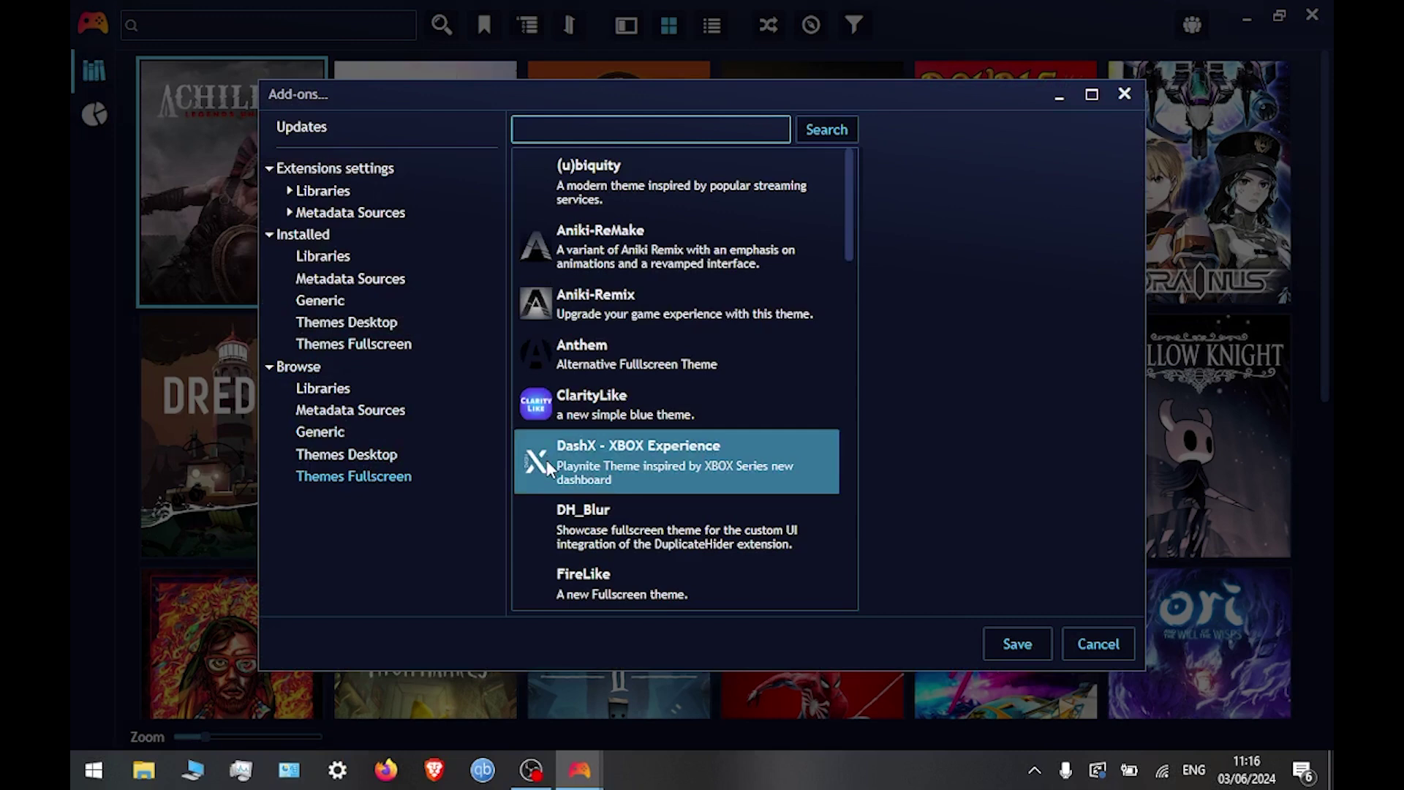
click(646, 187)
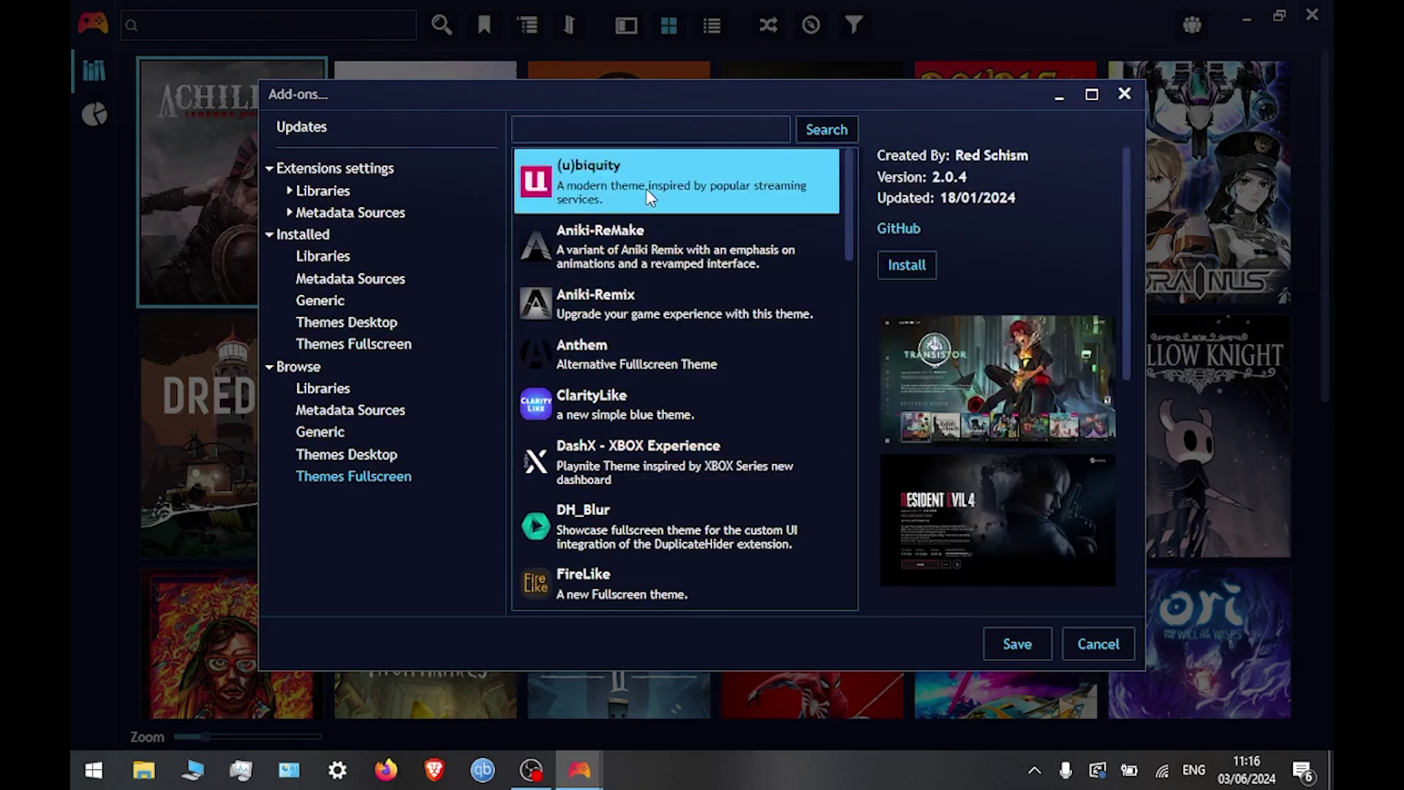
click(645, 233)
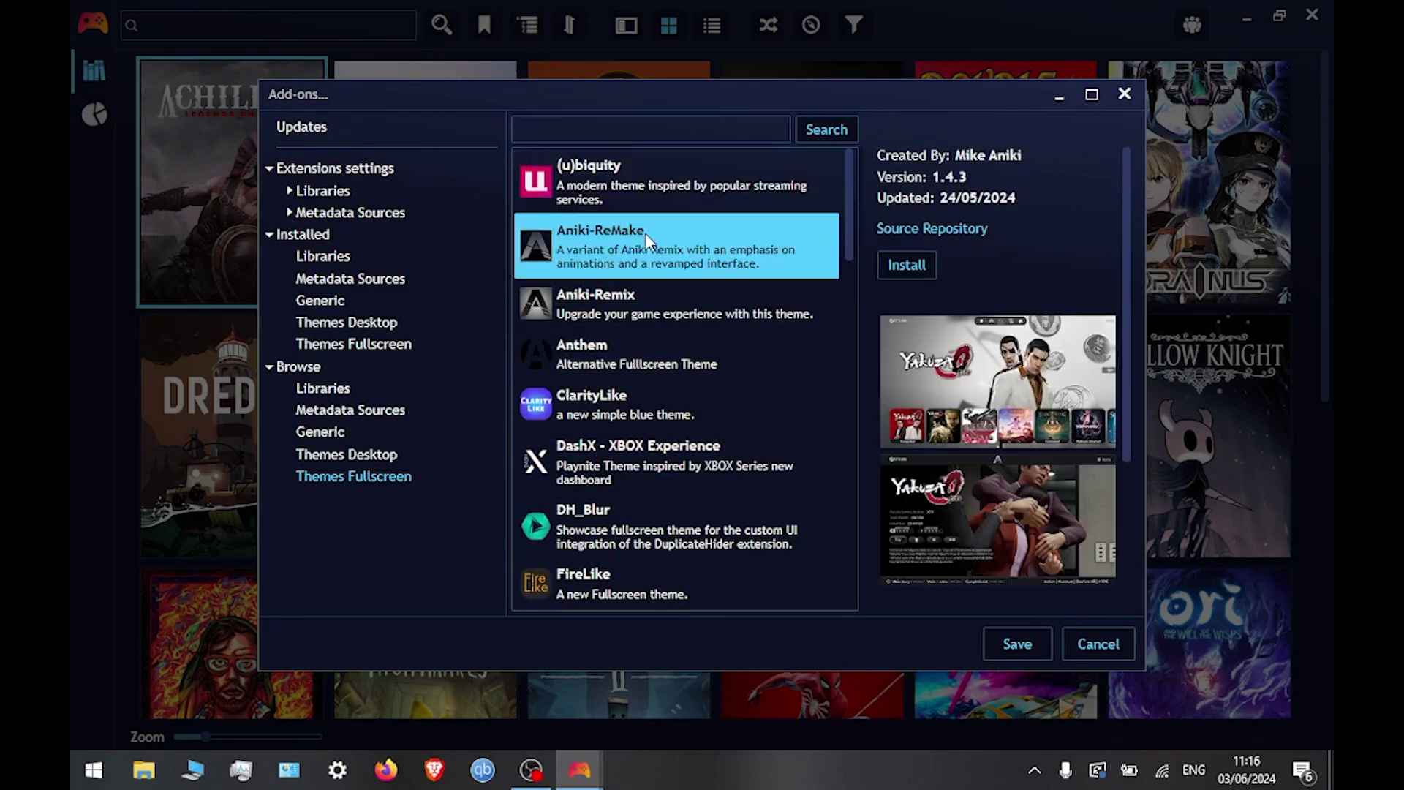
Preview further fullscreen themes from Aniki-Remix through Anthem to FireLike, and close the add-ons window without saving
click(635, 304)
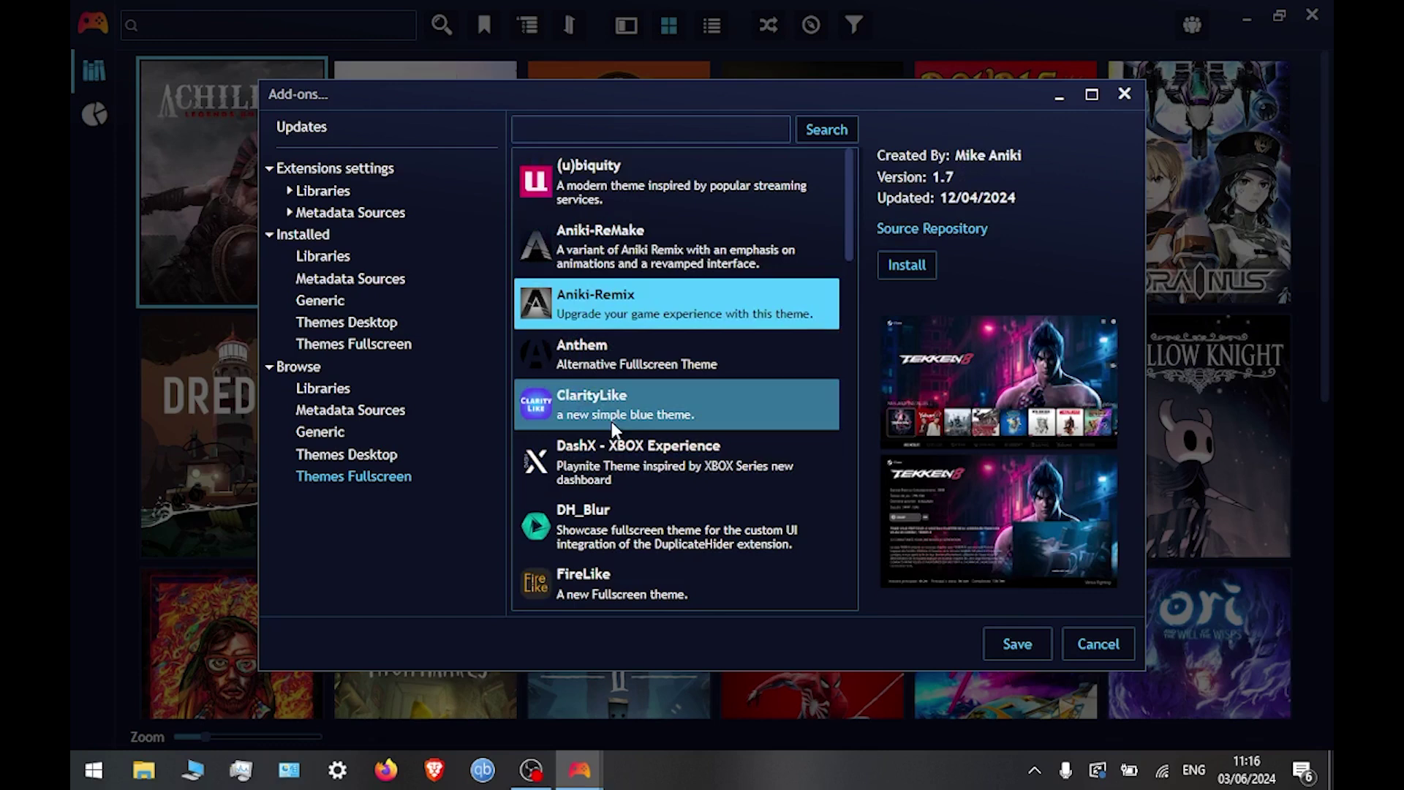
key(Down)
key(Down)
key(Down)
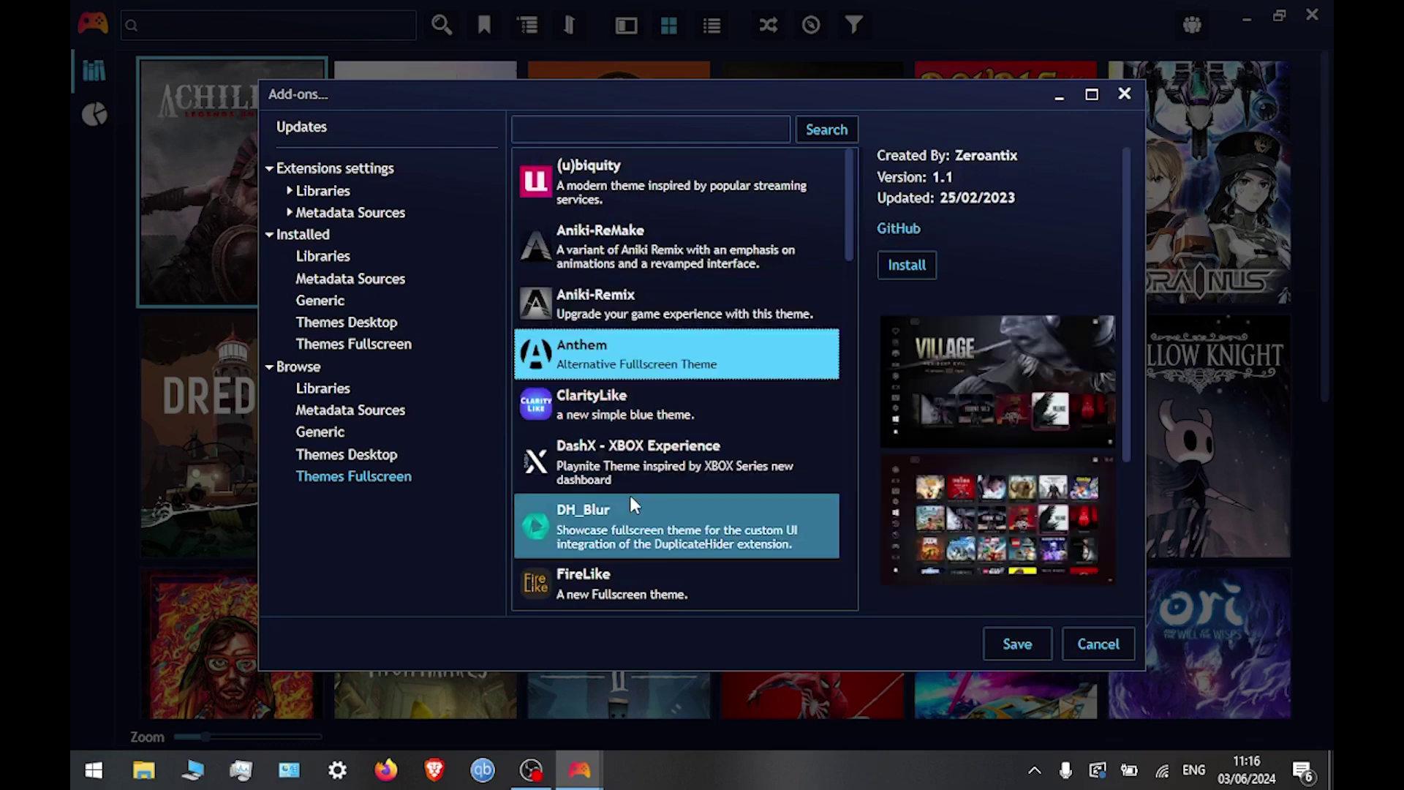
key(Down)
key(Down)
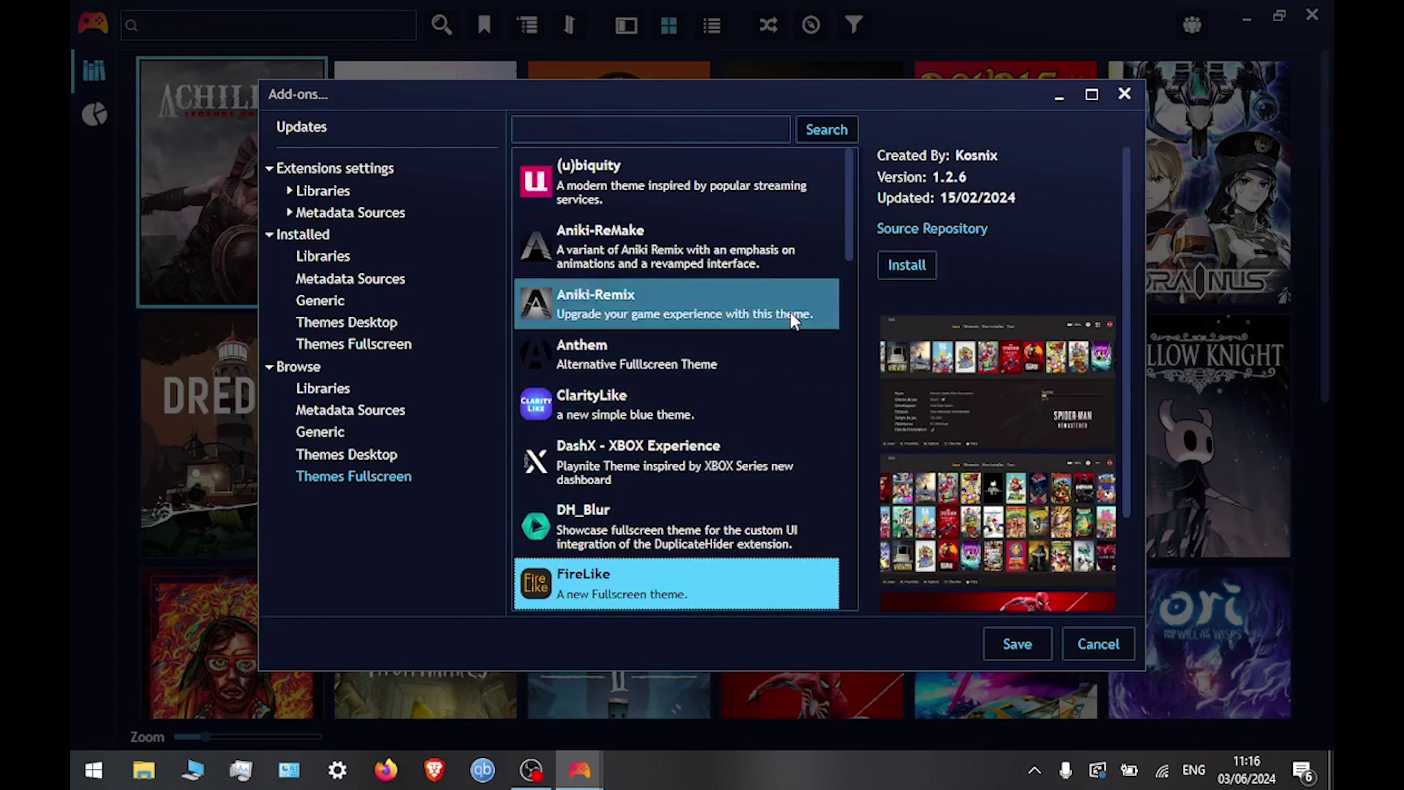
click(1113, 644)
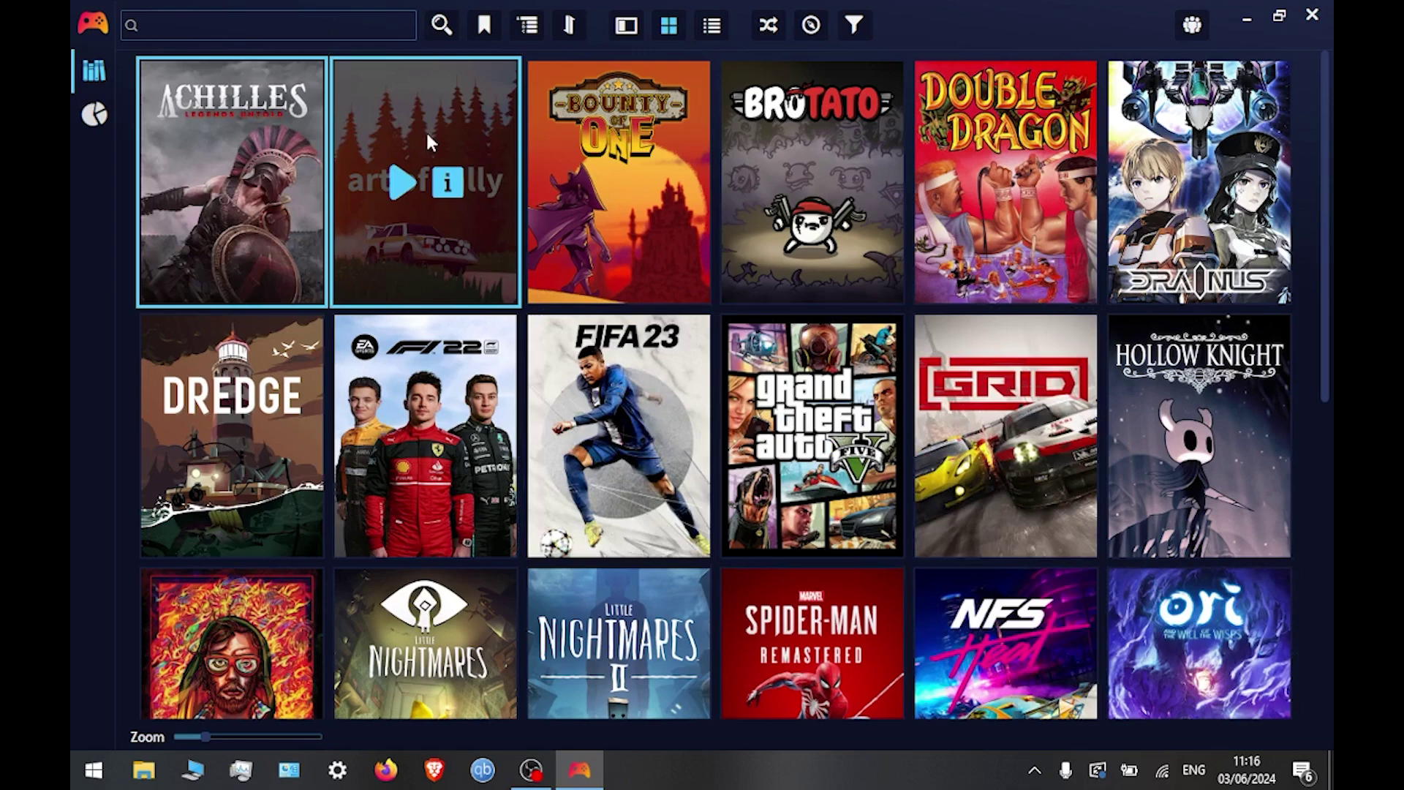
Switch Playnite to fullscreen mode and open its Visuals settings
click(94, 26)
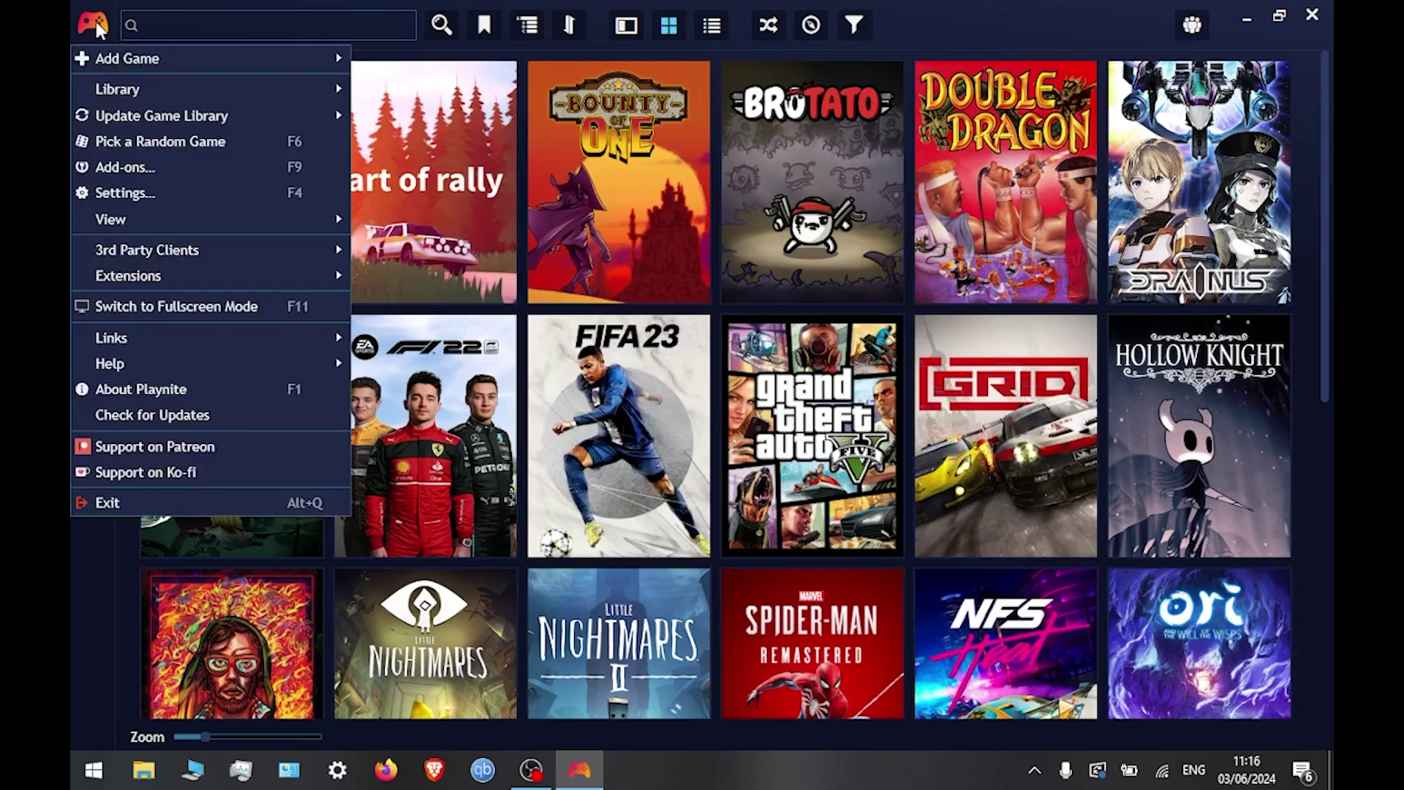
click(138, 307)
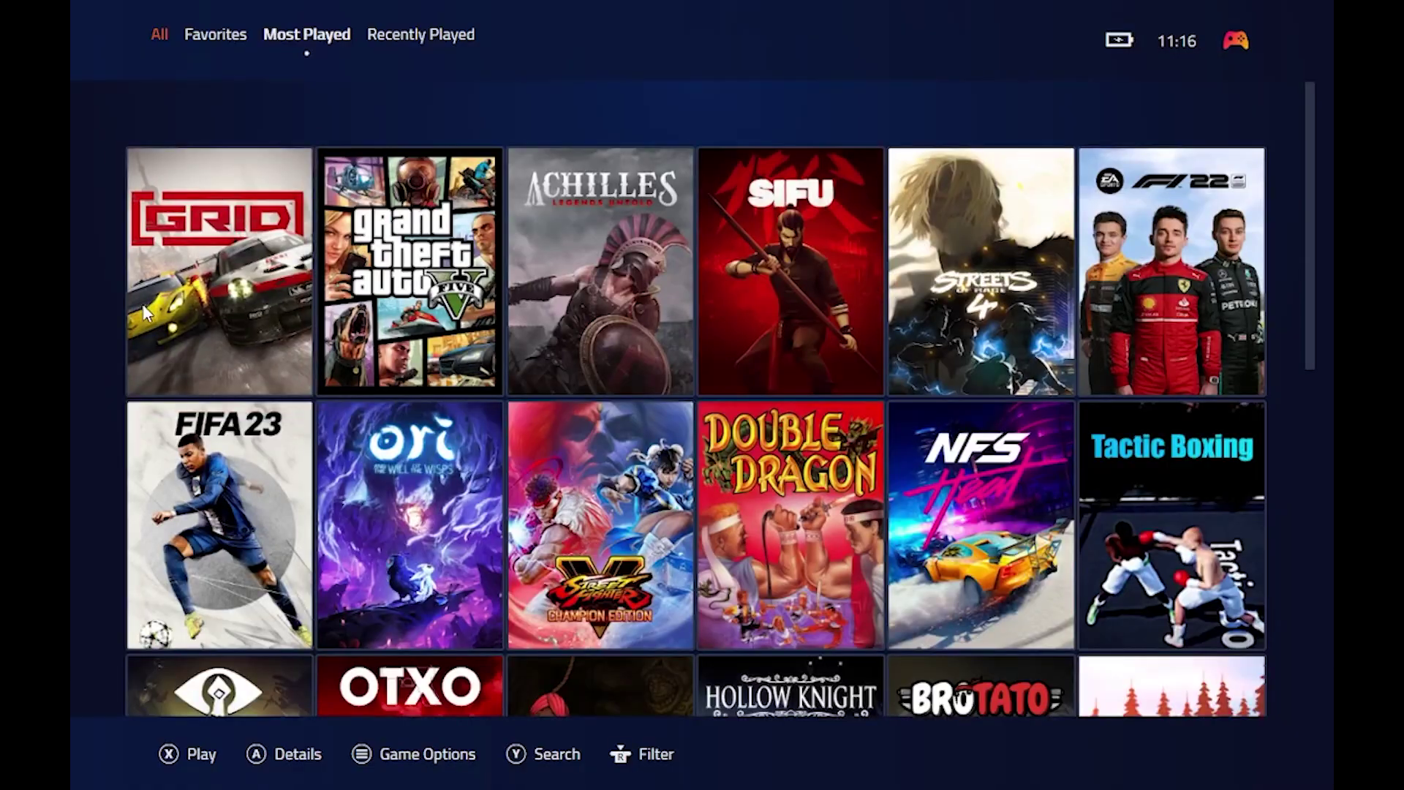
key(F1)
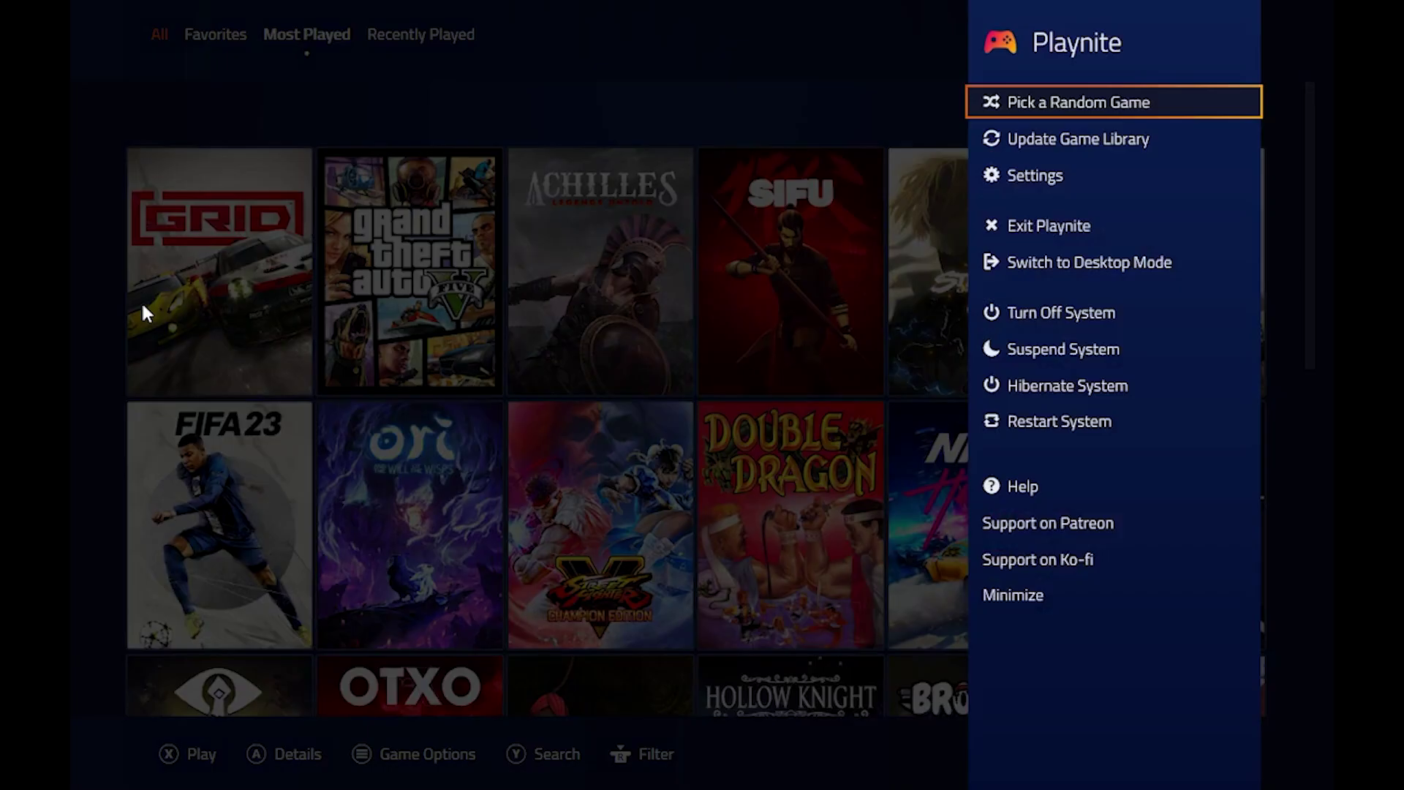
key(Down)
key(Down)
key(Return)
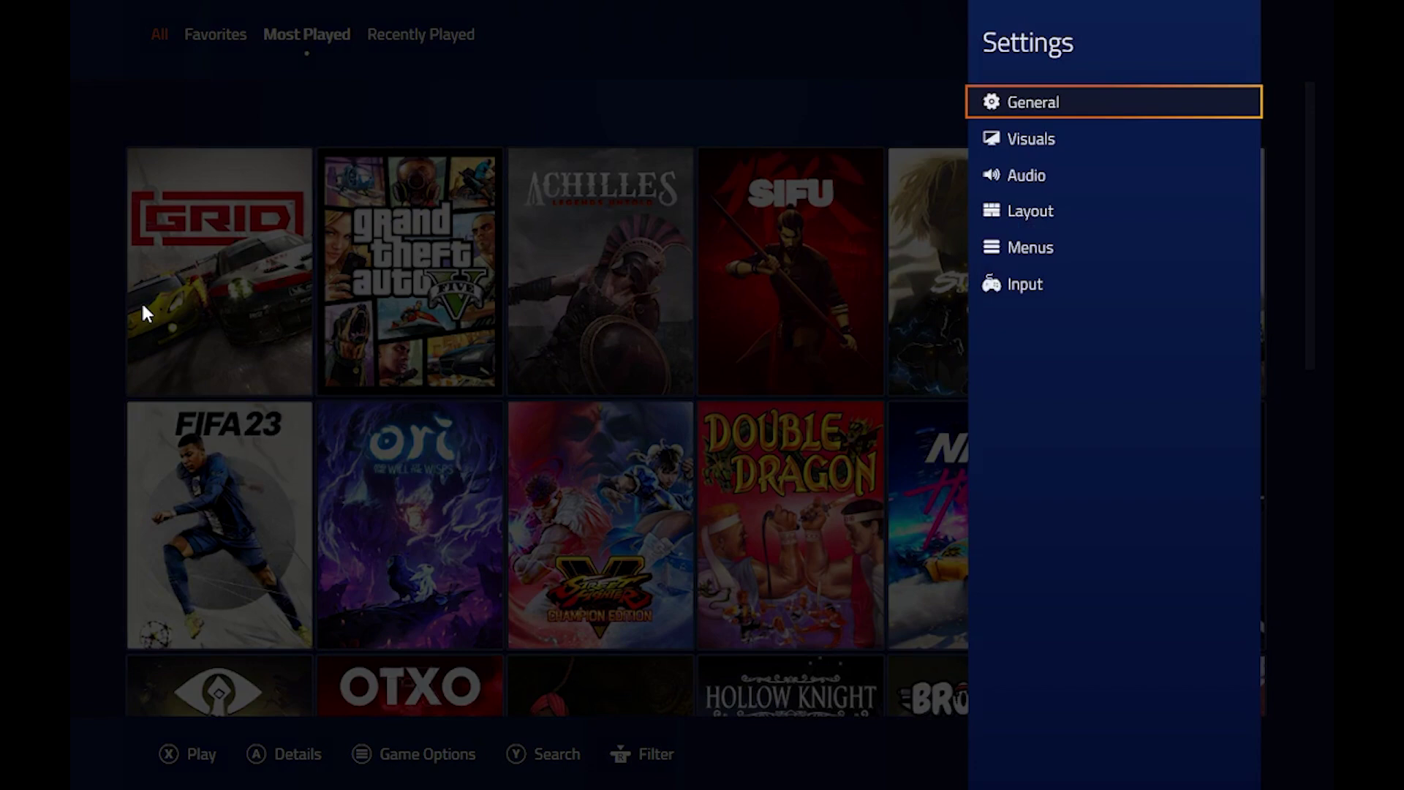
key(Down)
key(Return)
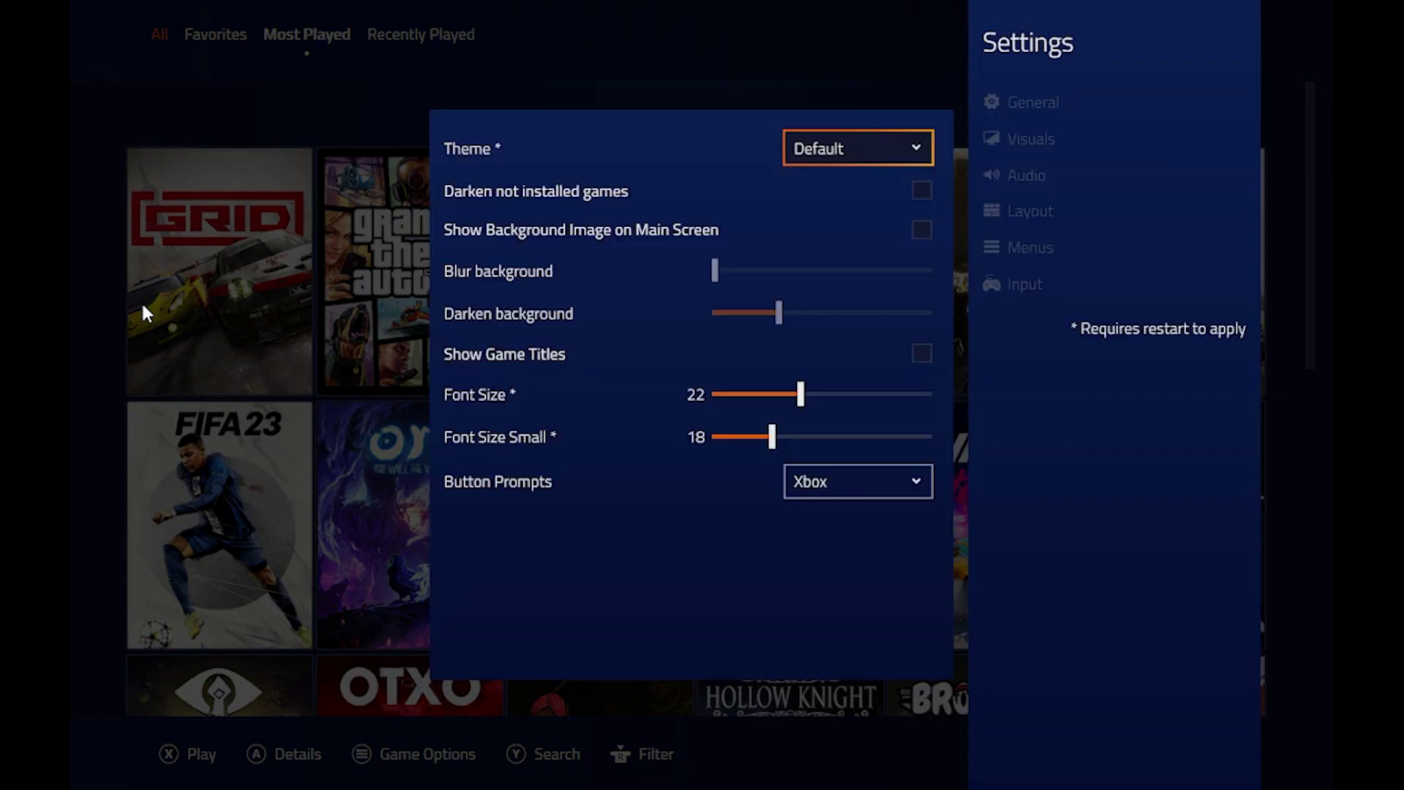
Set the fullscreen theme to Nintendo Switch-ish and restart Playnite to apply it
key(Return)
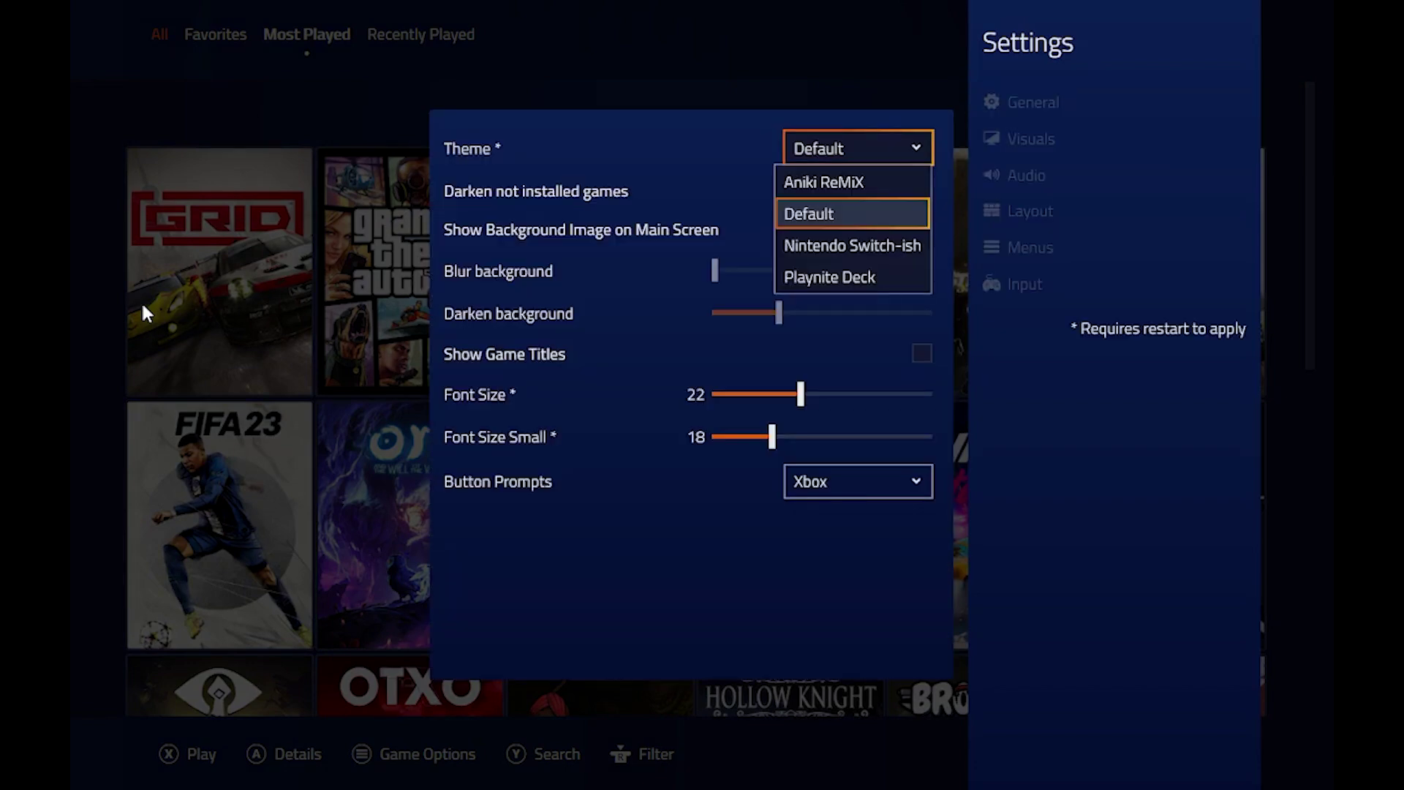
key(Down)
key(Return)
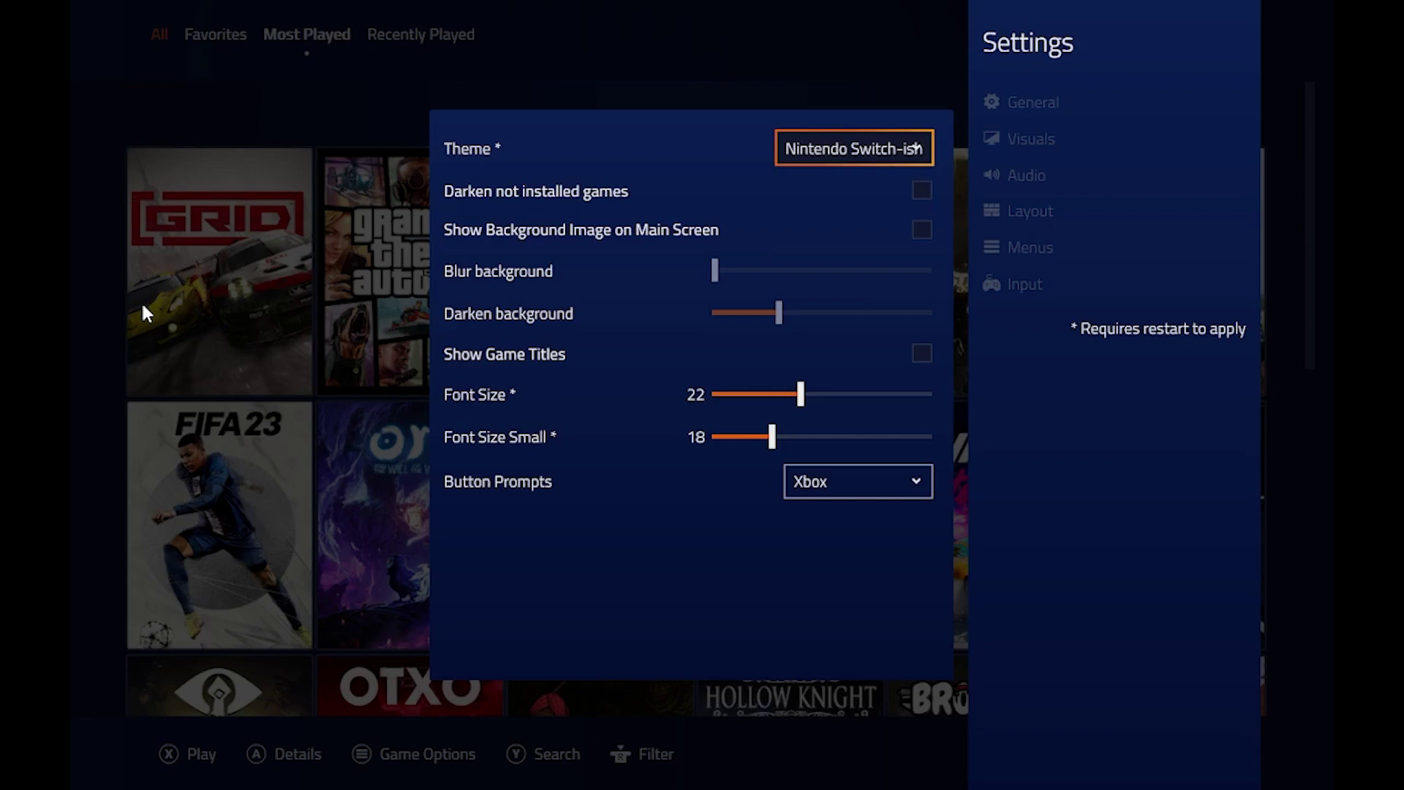
key(Escape)
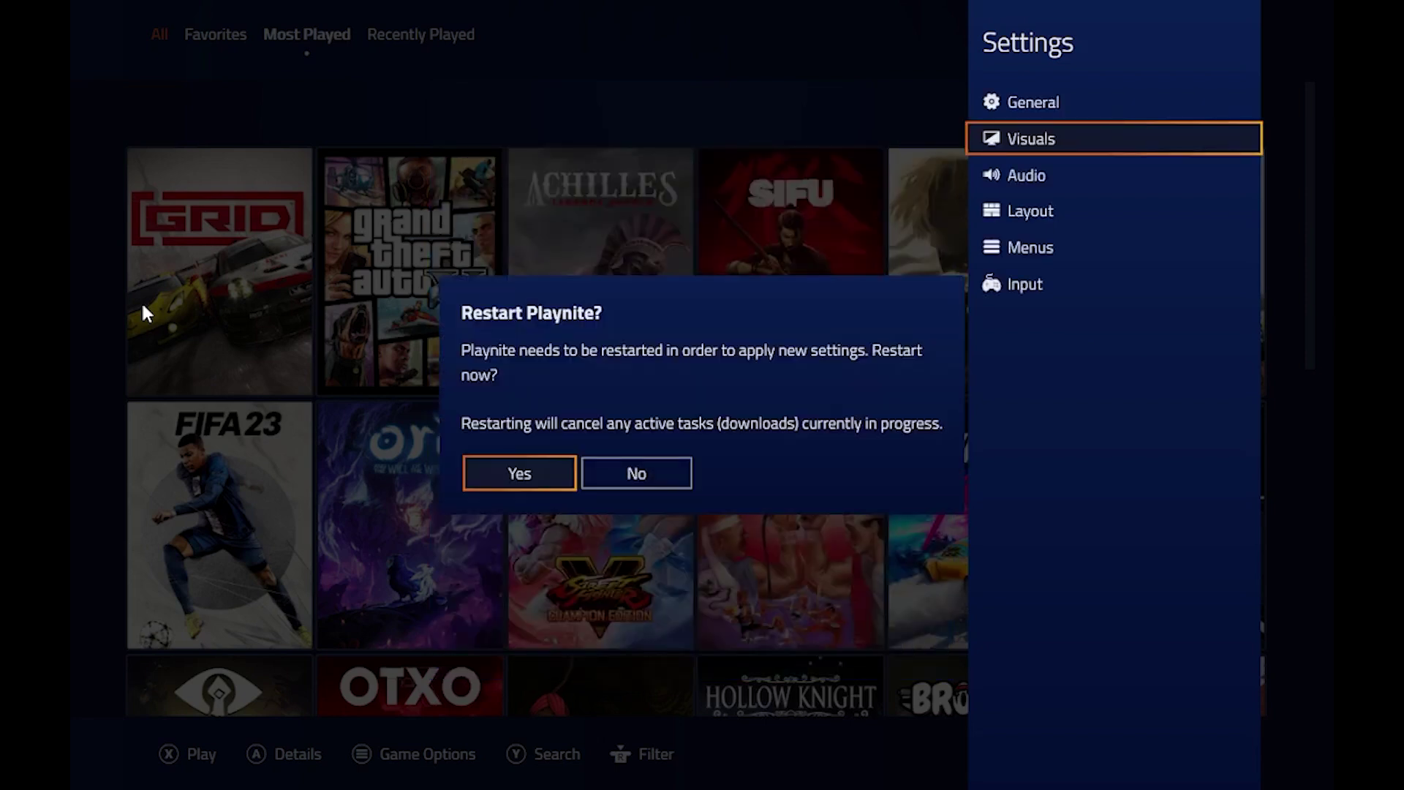
key(Return)
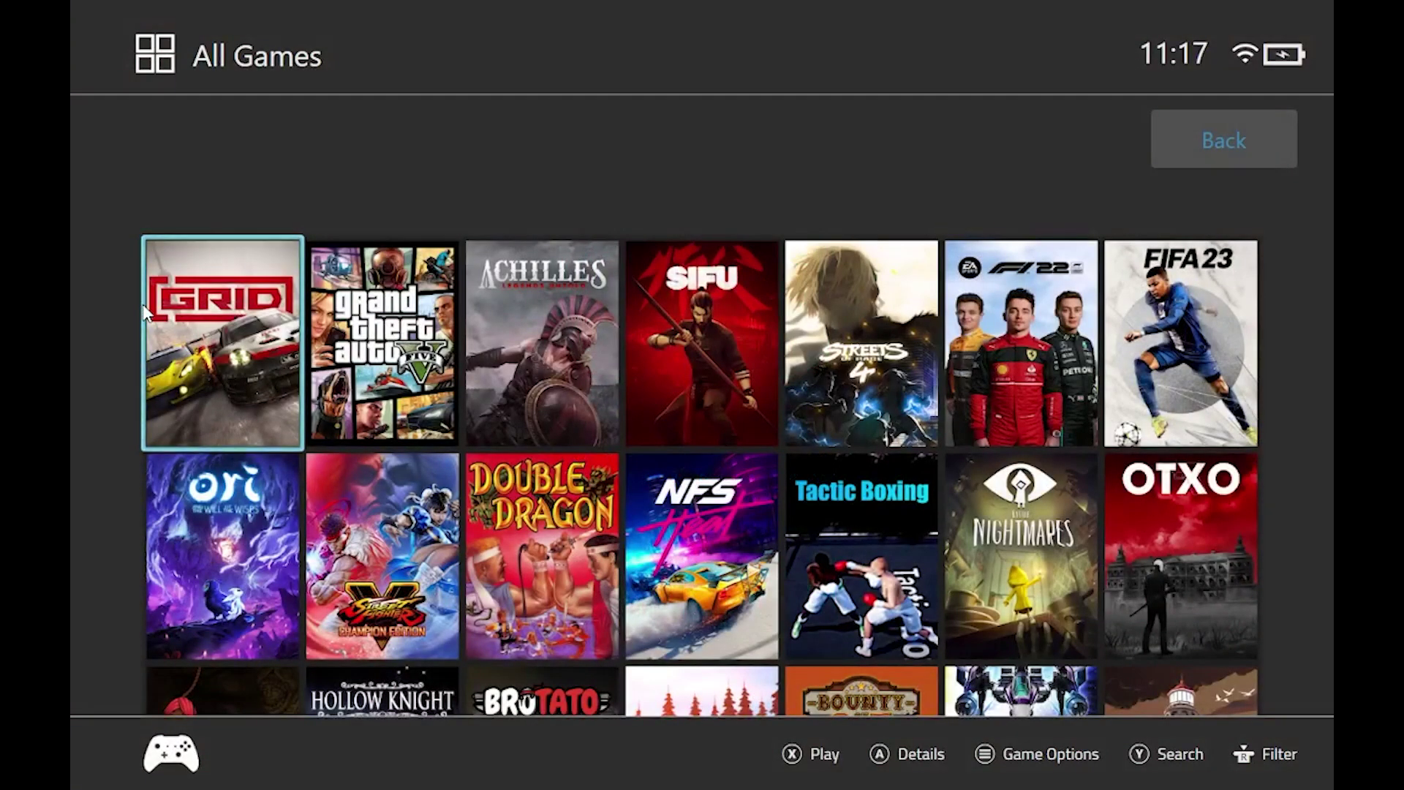
View the details page of F1 22 in the game grid and return to the grid
key(Right)
key(Right)
key(Right)
key(Right)
key(Right)
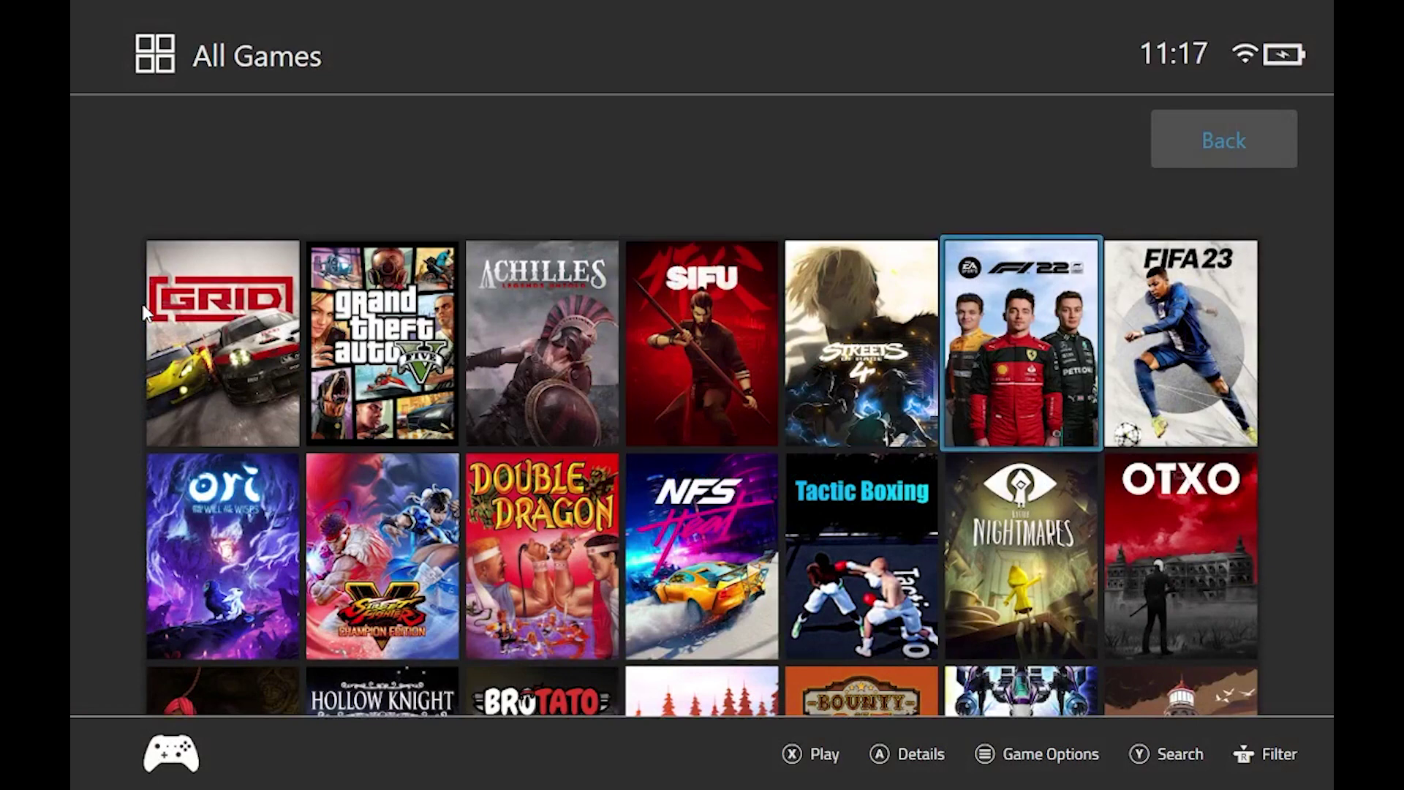
key(Return)
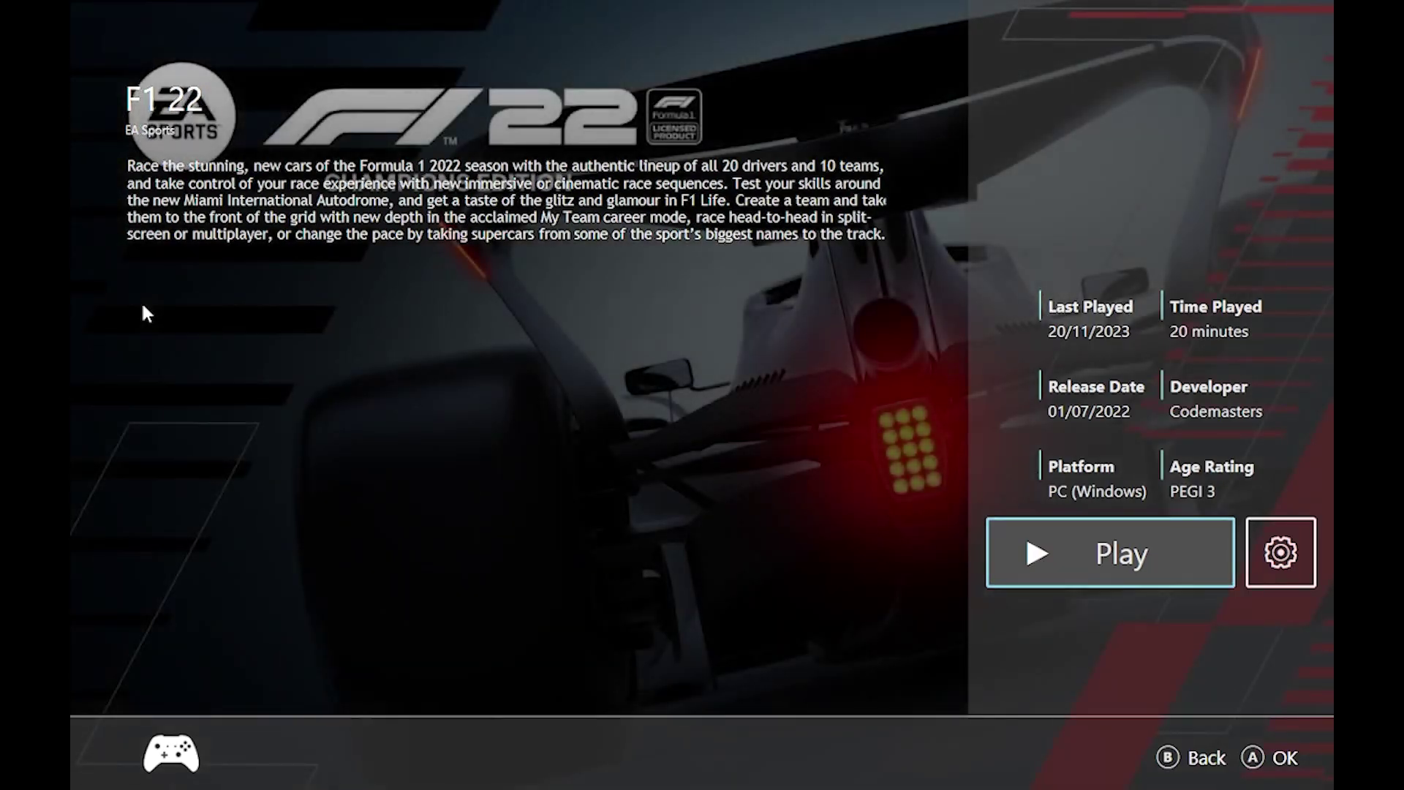
key(Escape)
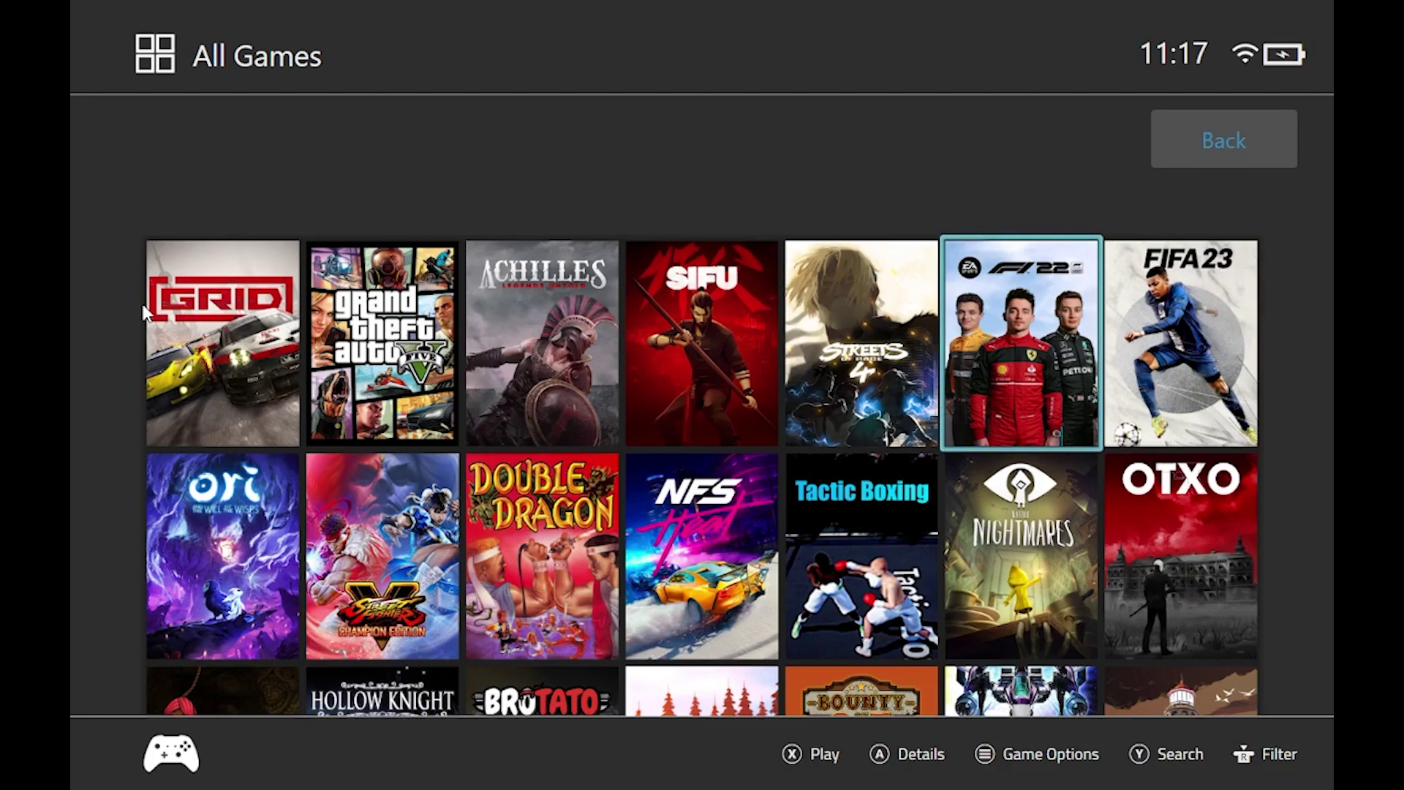
Browse the lower rows of the game grid, view the details of Hollow Knight and return to the grid
key(Down)
key(Left)
key(Left)
key(Left)
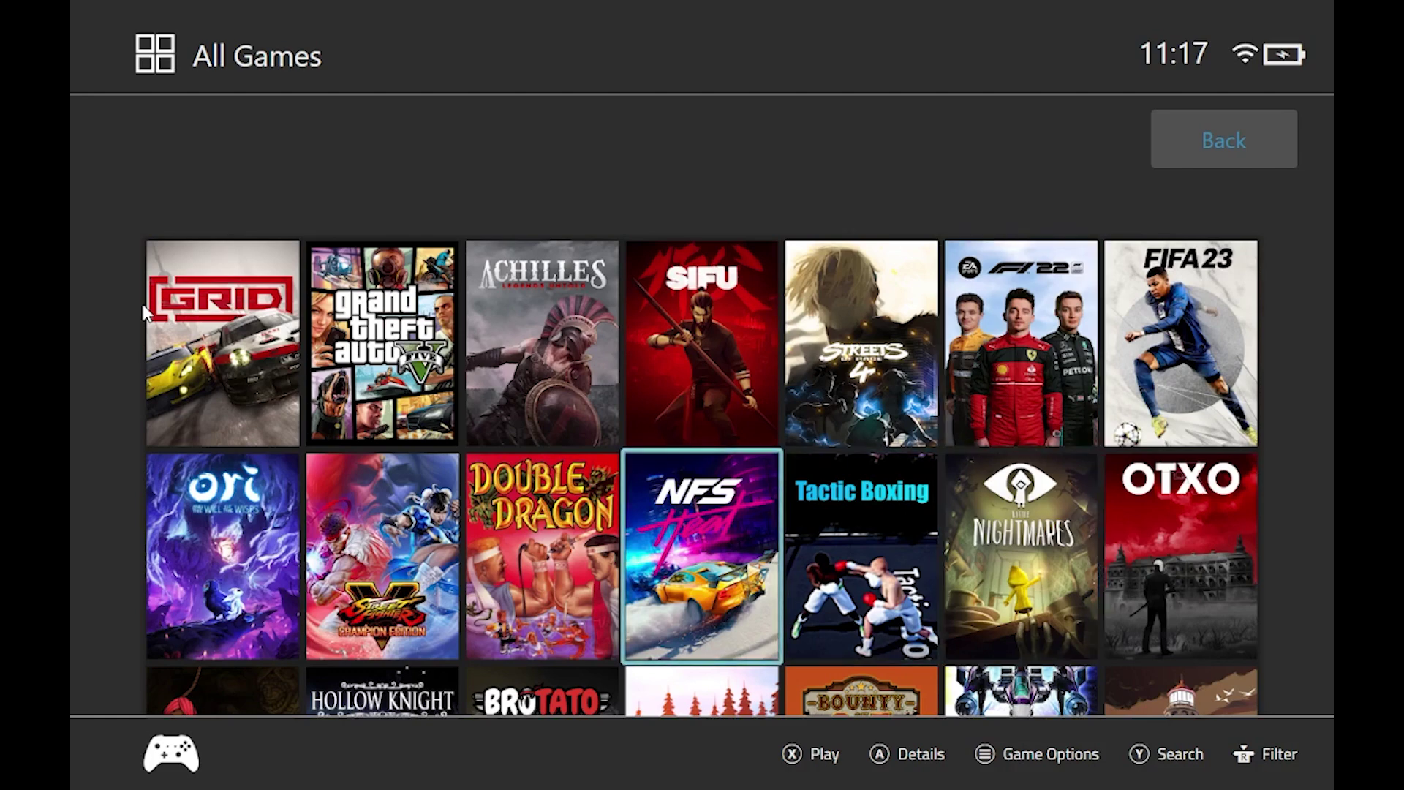
key(Down)
key(Down)
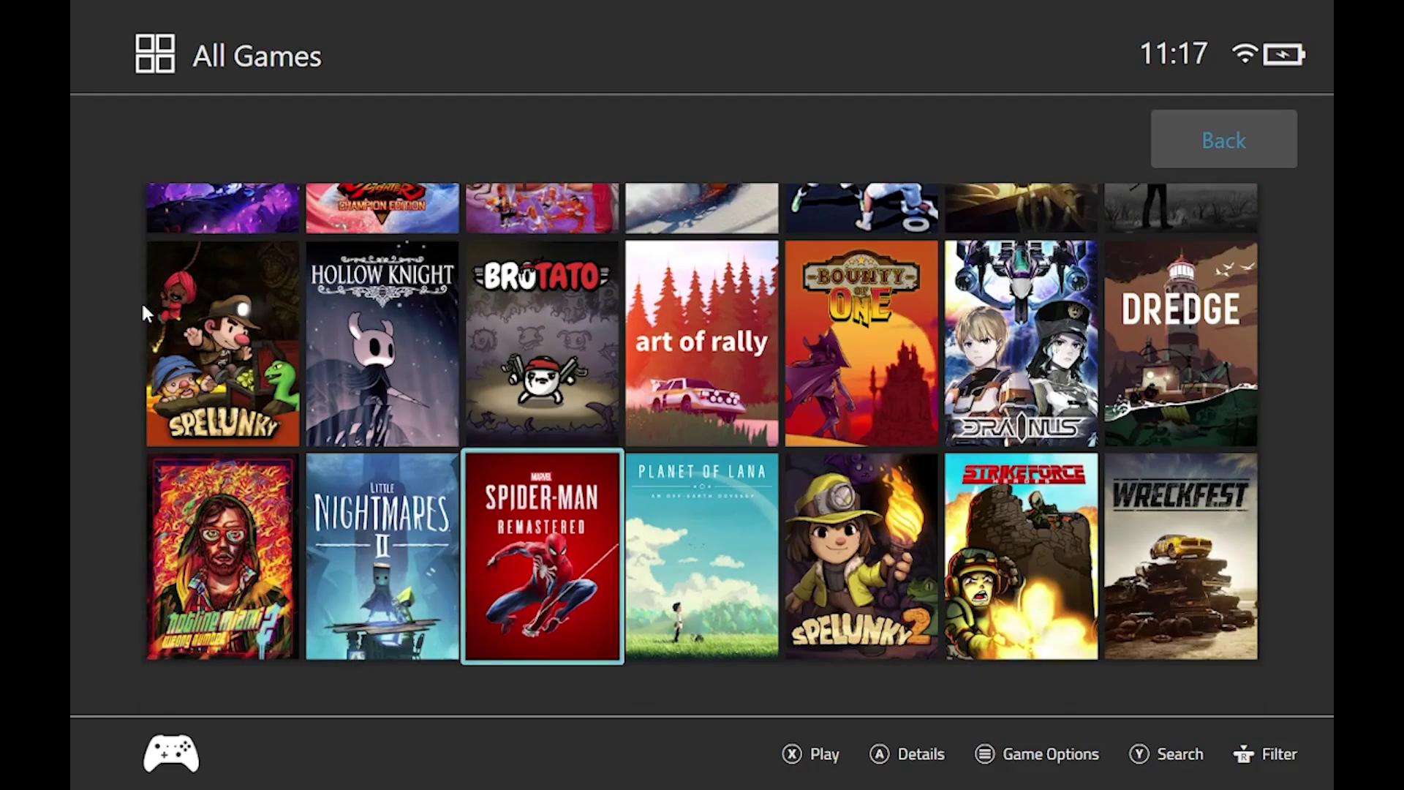
key(Up)
key(Left)
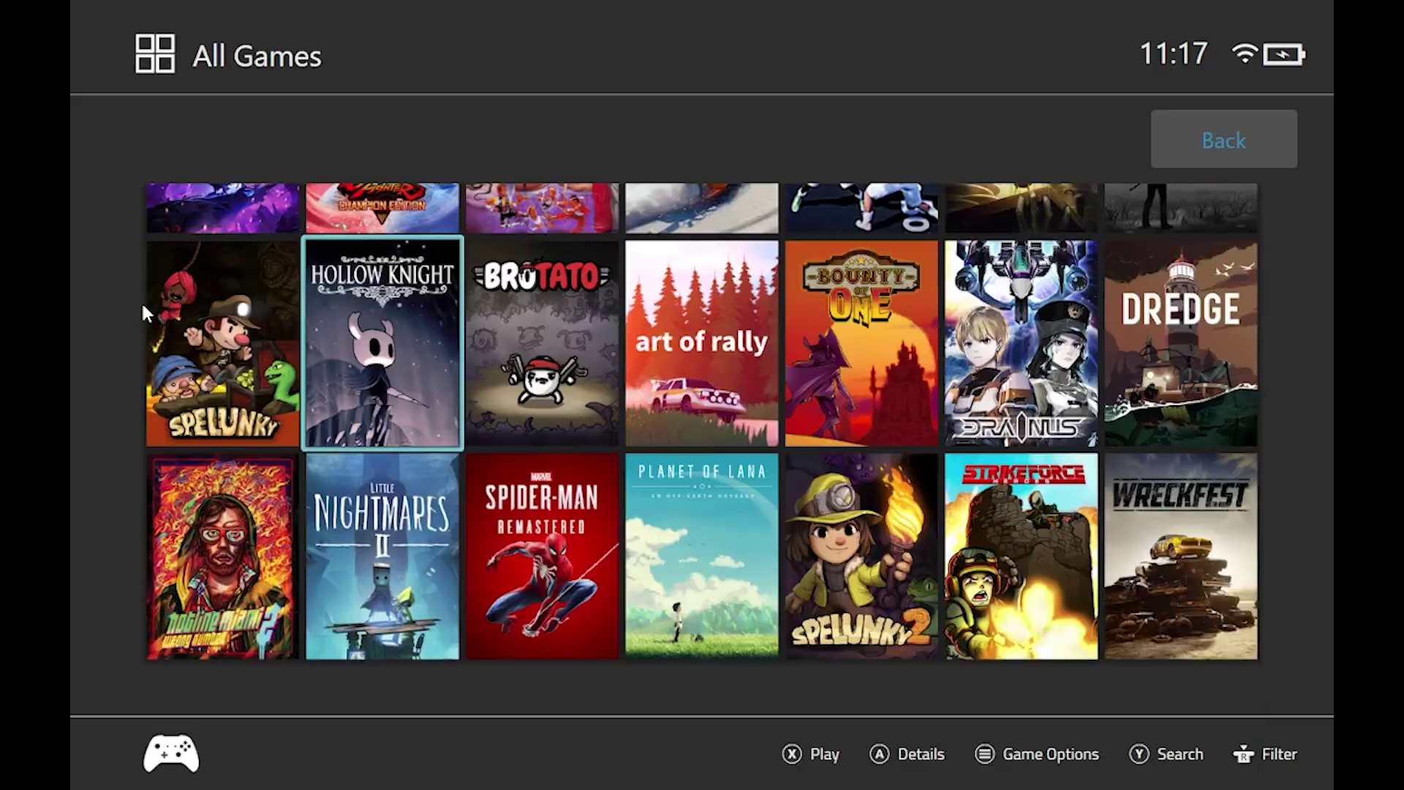
key(Return)
key(Escape)
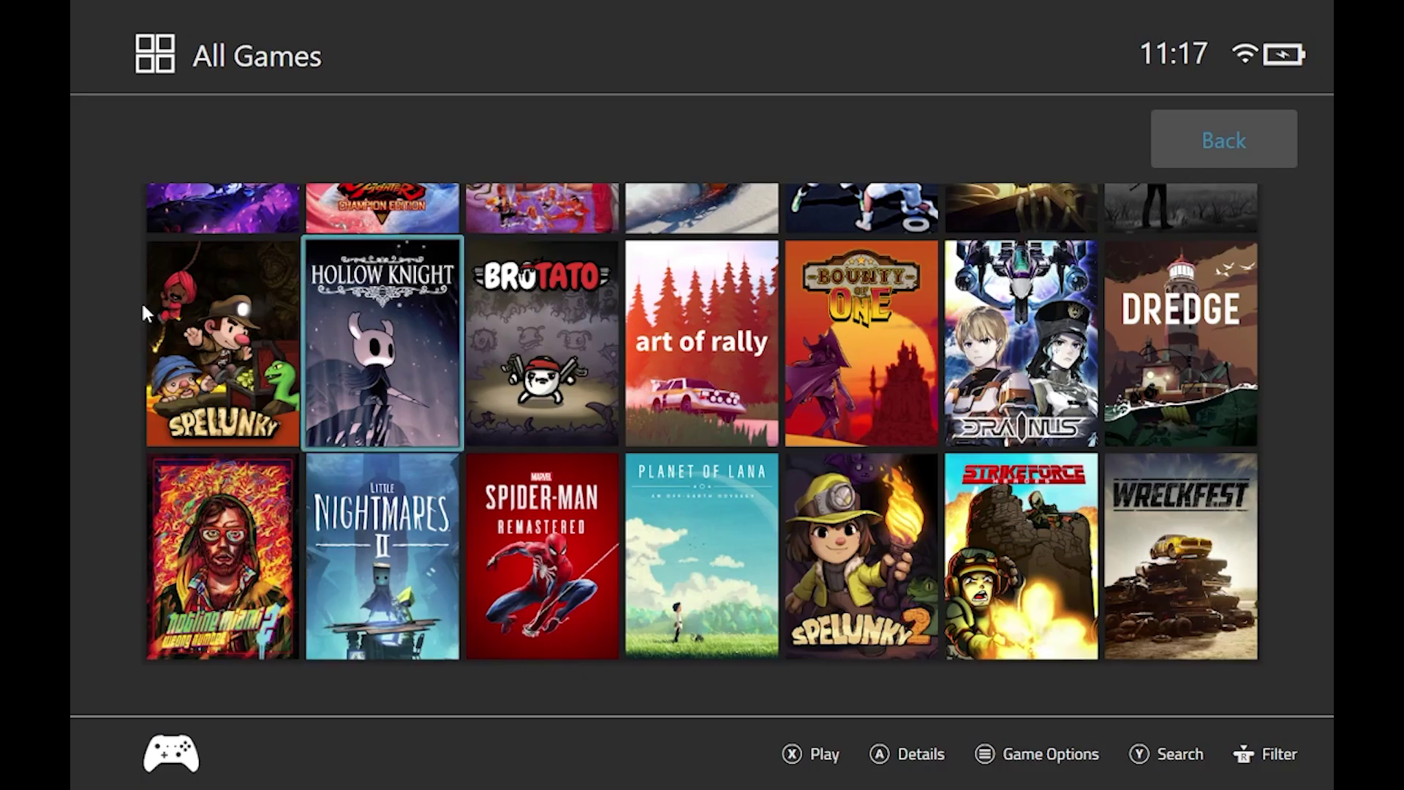
Browse to Planet of Lana in the last row and go back up above the first row of games
key(Right)
key(Right)
key(Down)
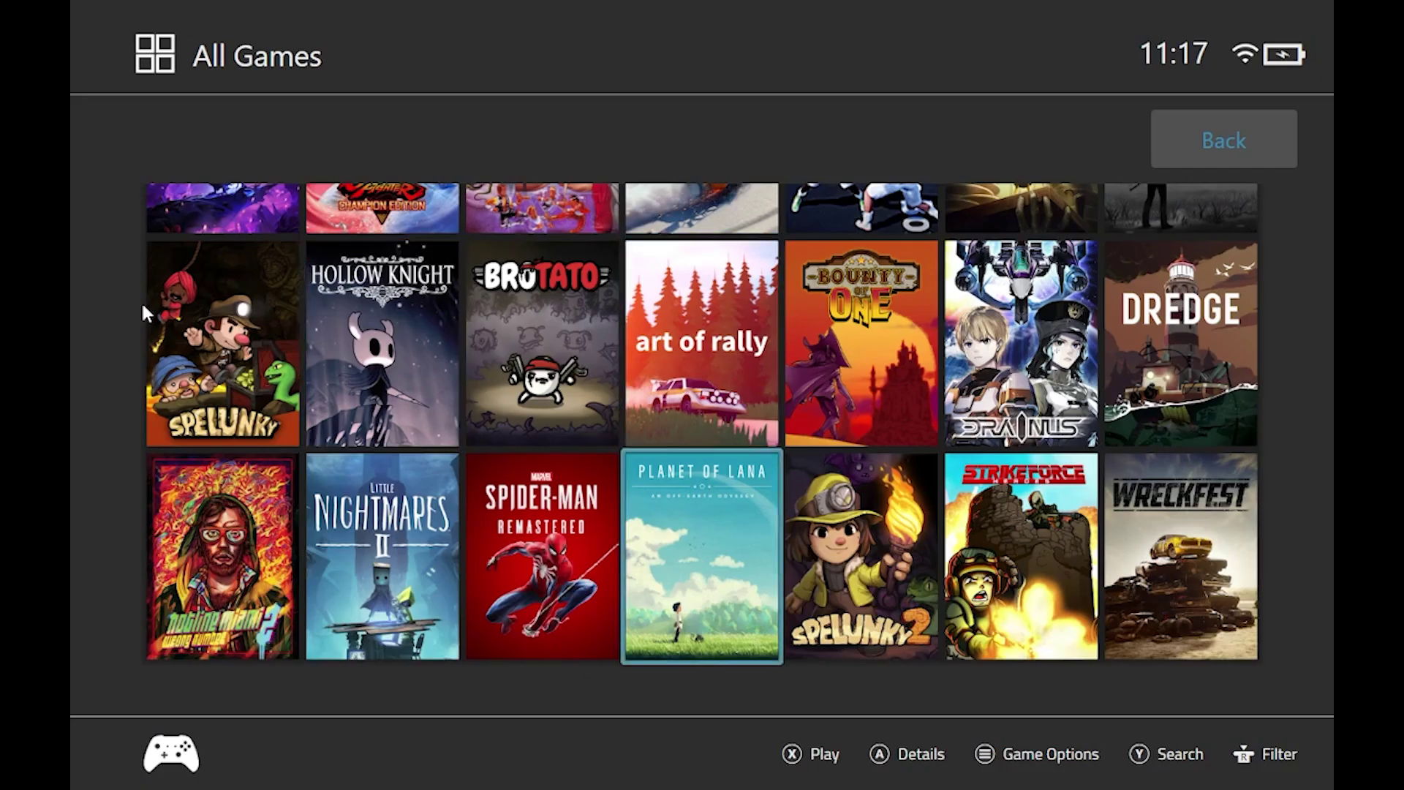
key(Up)
key(Up)
key(Up)
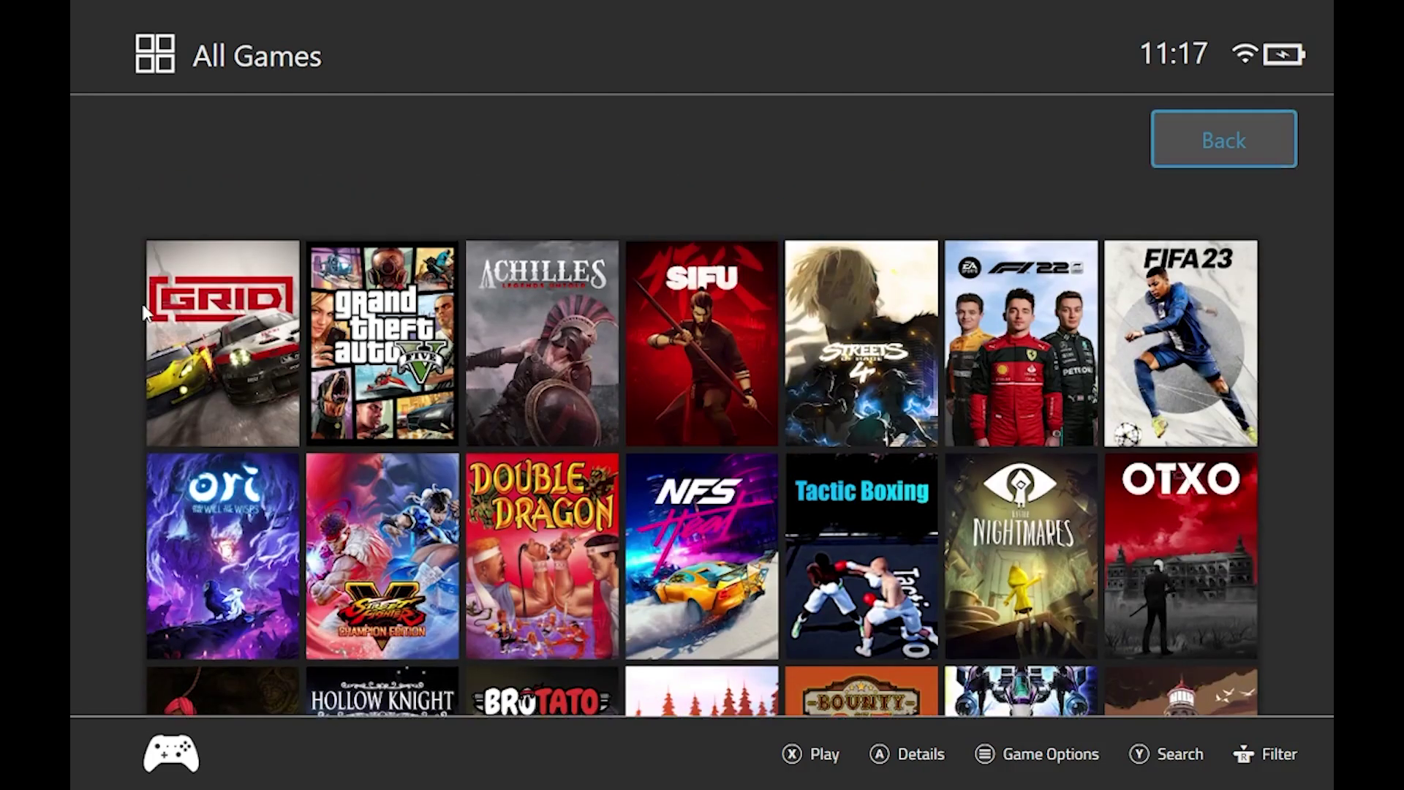
Change the fullscreen theme to Playnite Deck in the Visuals settings and restart Playnite to apply it
key(Escape)
key(Down)
key(Down)
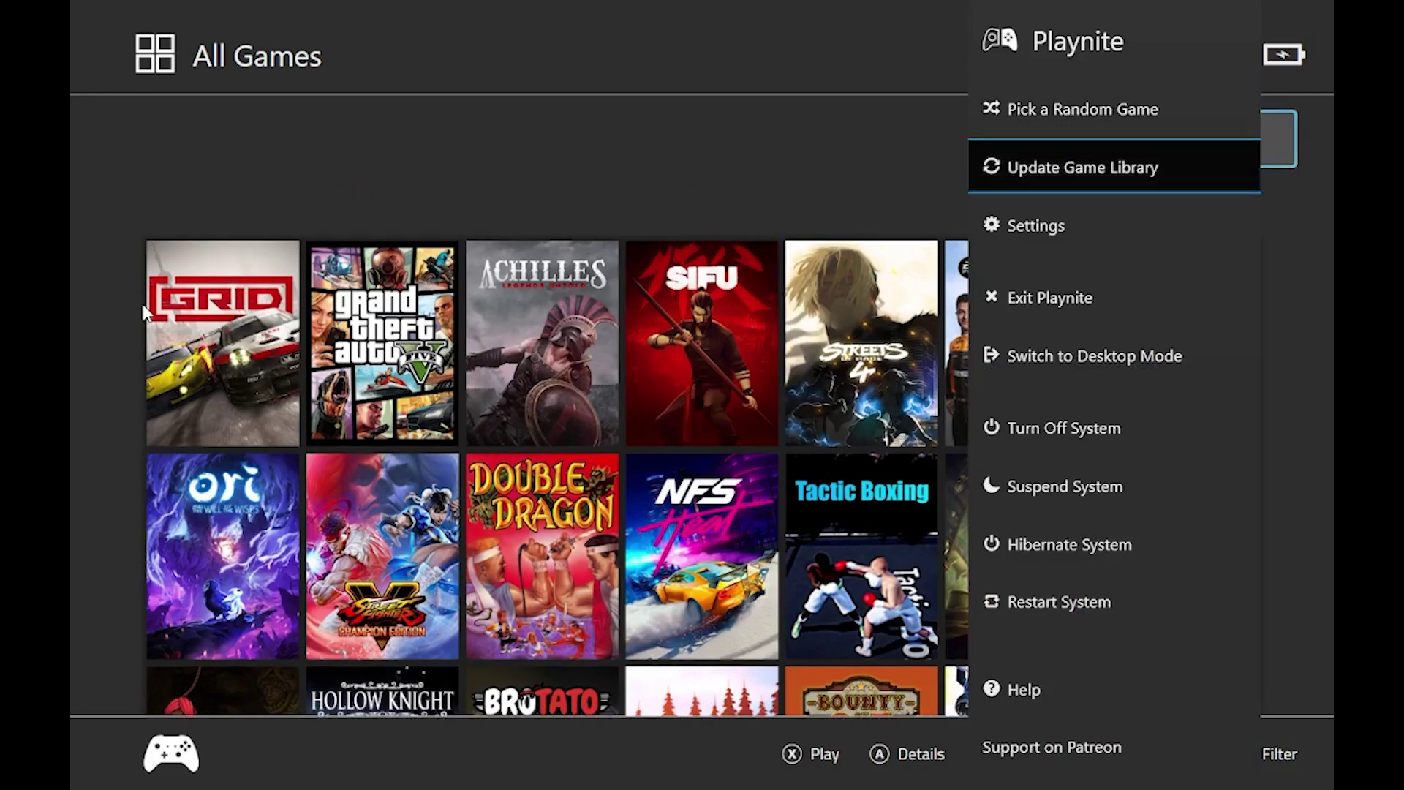
key(Return)
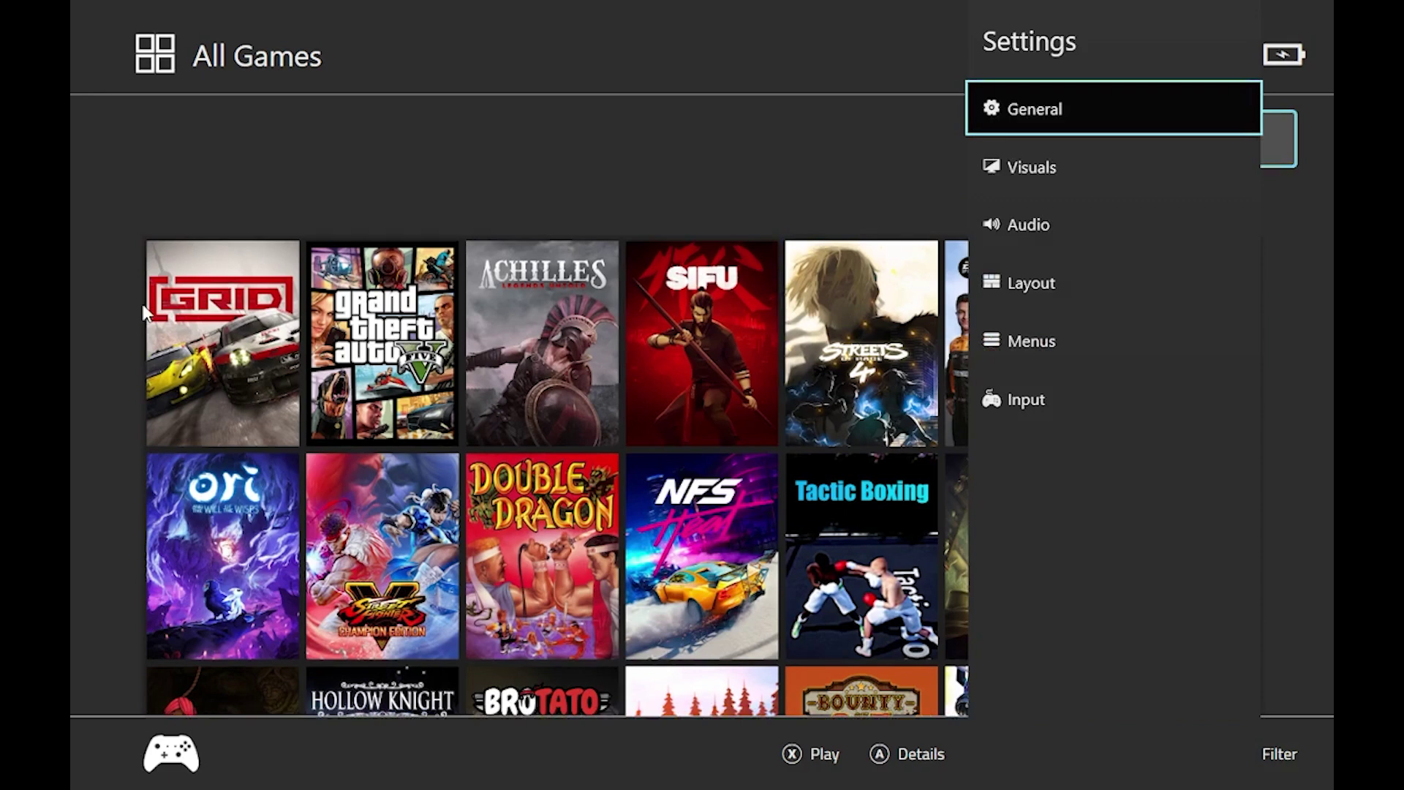
key(Down)
key(Return)
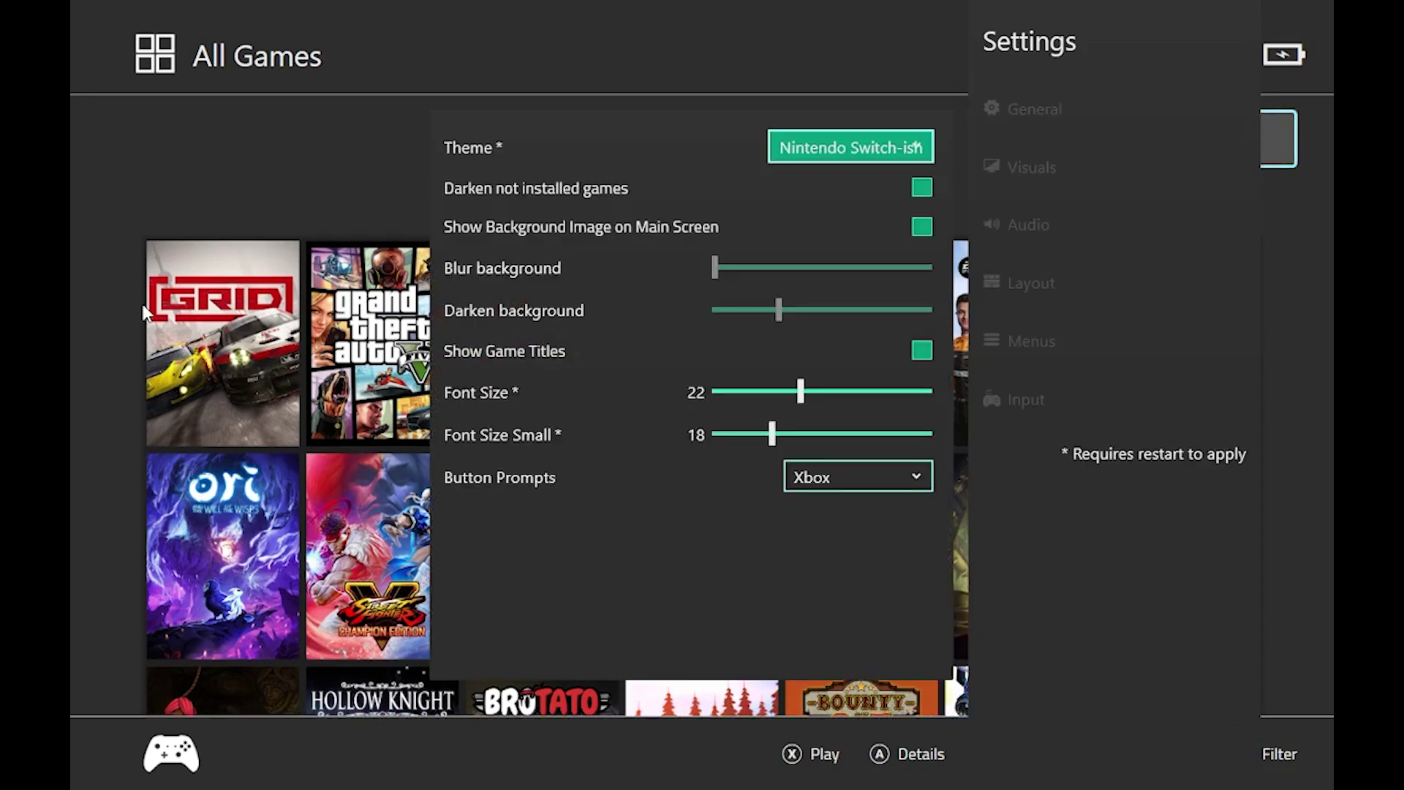
key(Return)
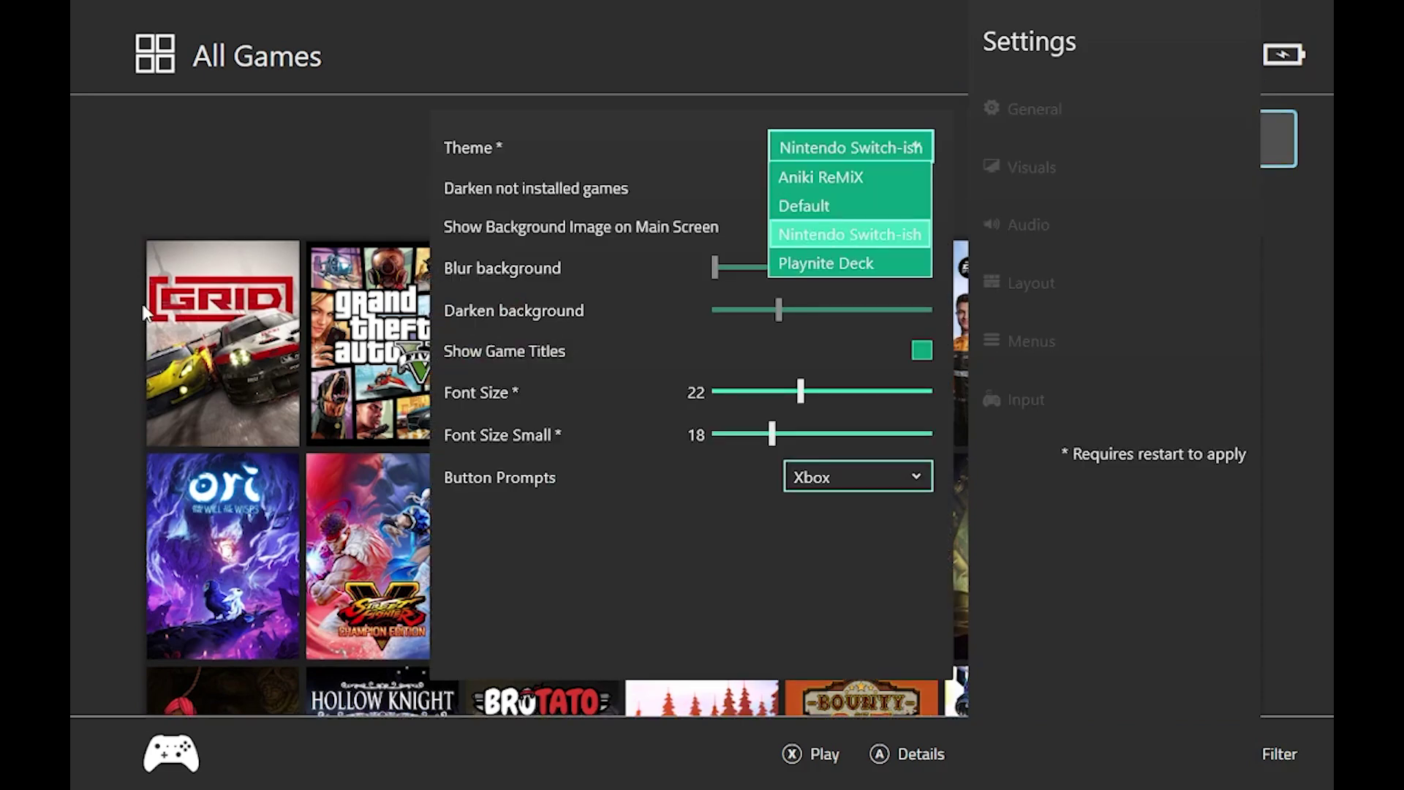
key(Down)
key(Return)
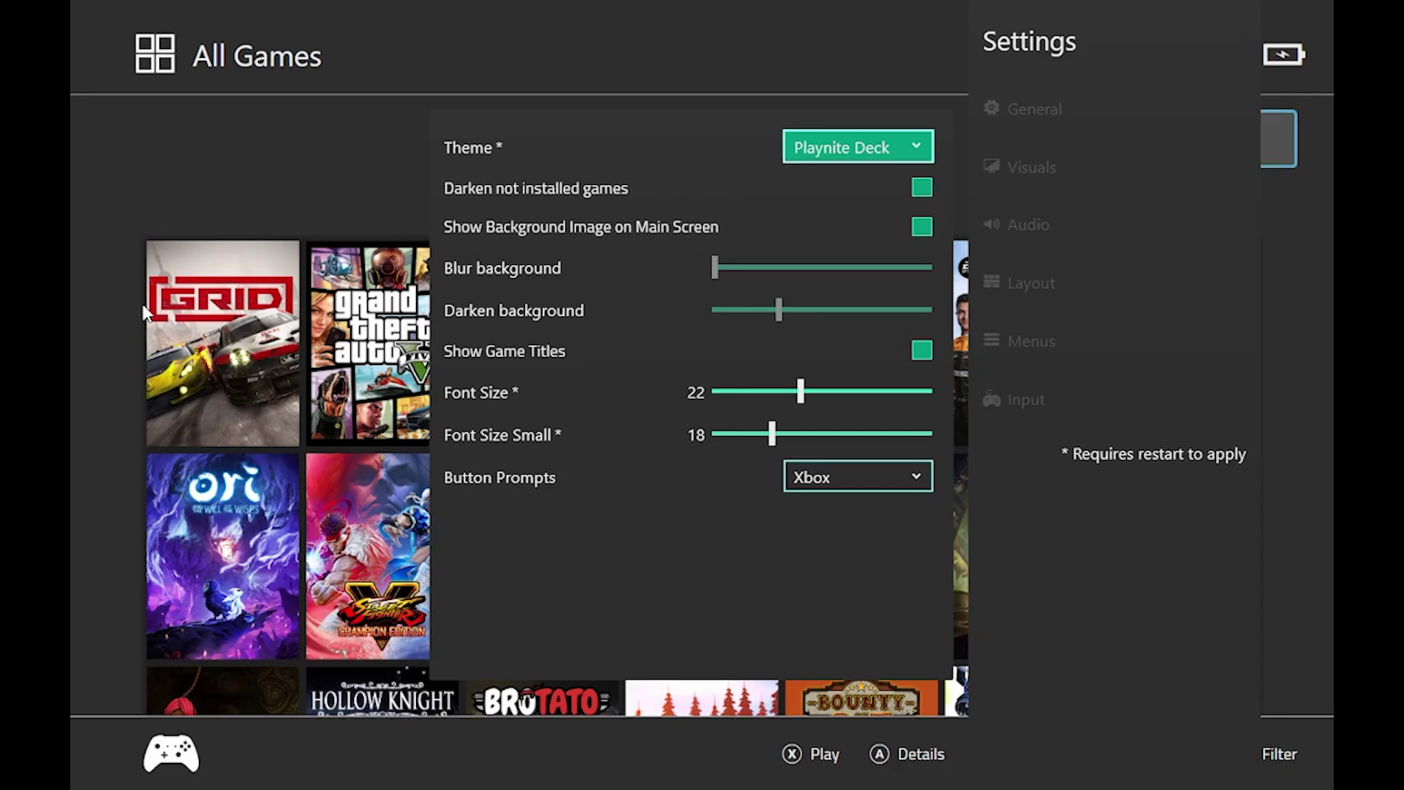
key(Escape)
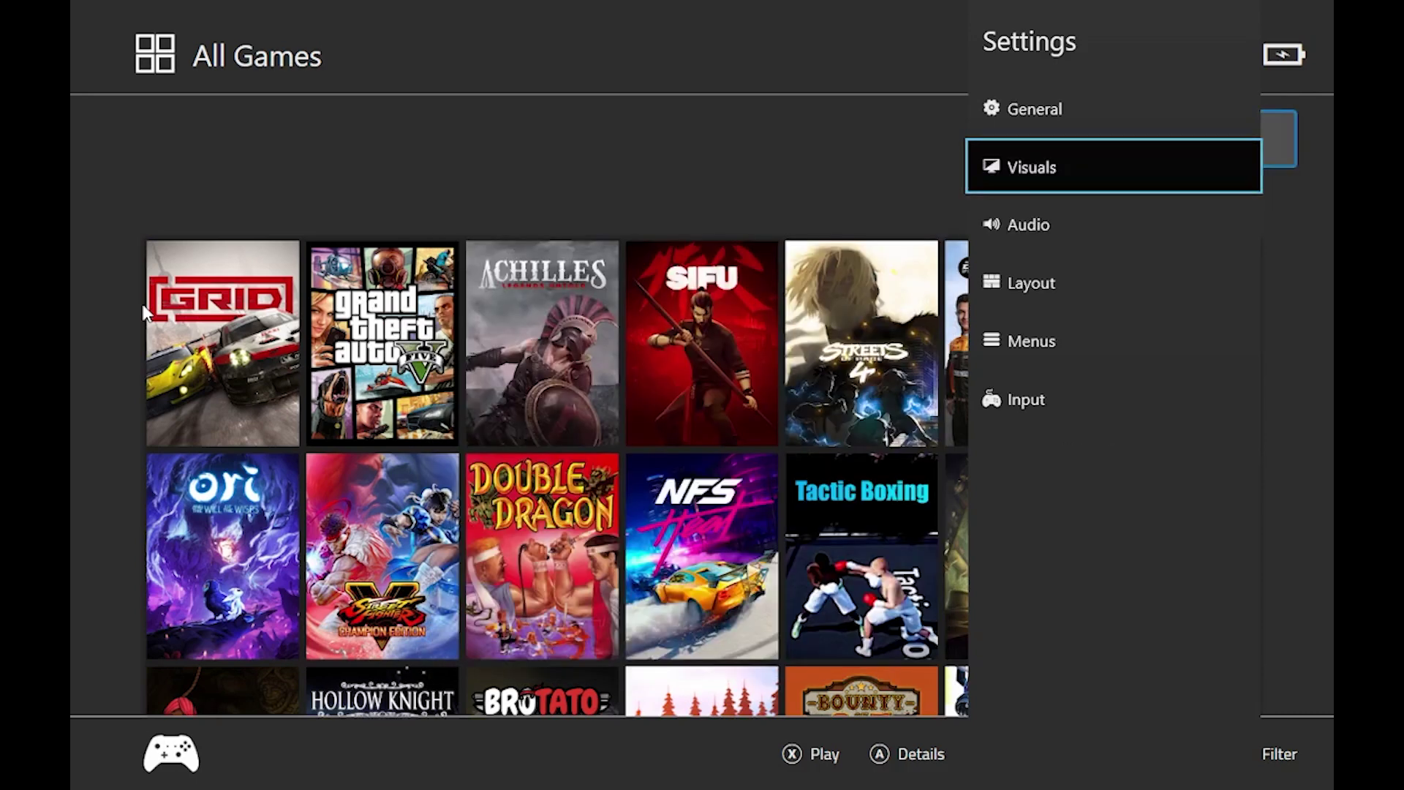
key(Escape)
key(Return)
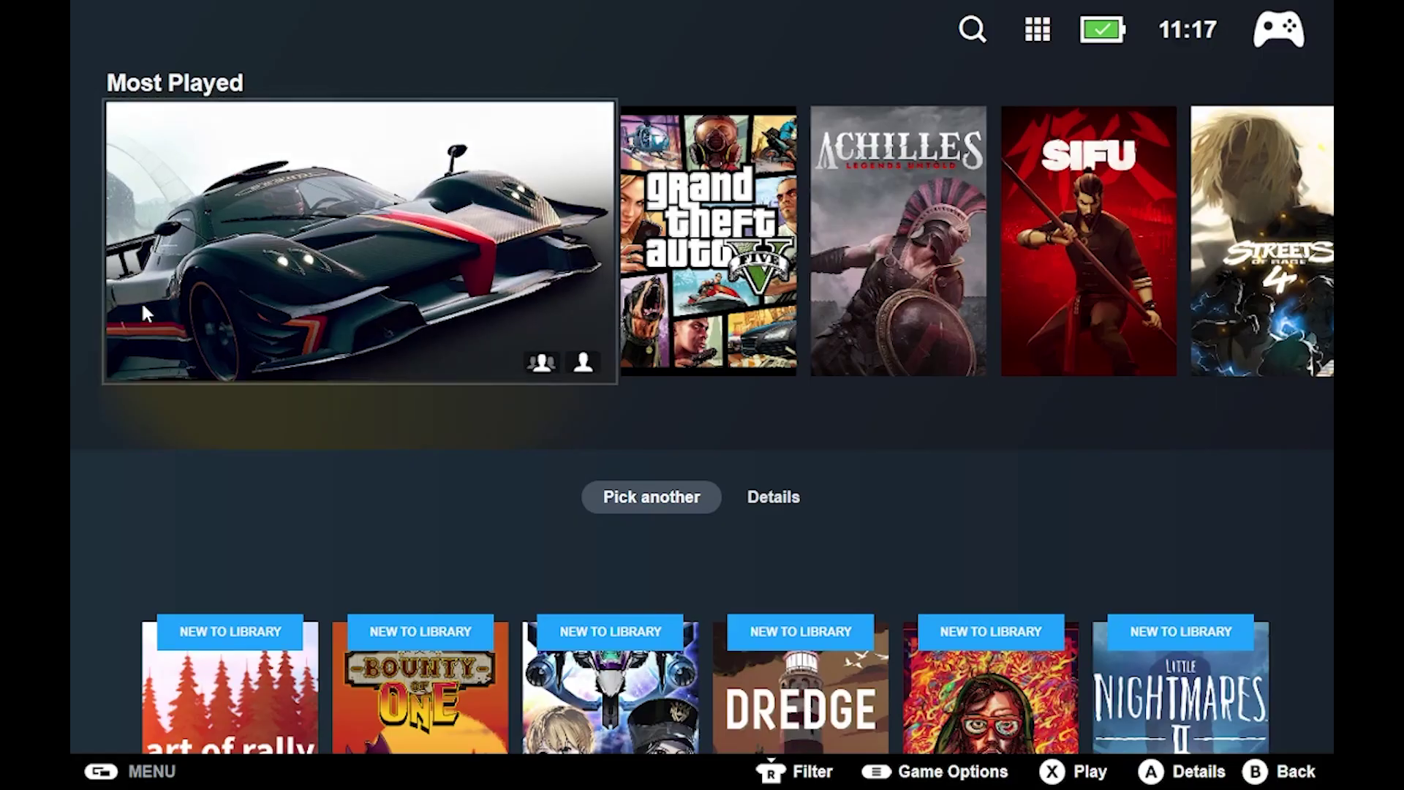
Browse the Most Played games up to Ori and the Will of the Wisps and view its details page
key(Right)
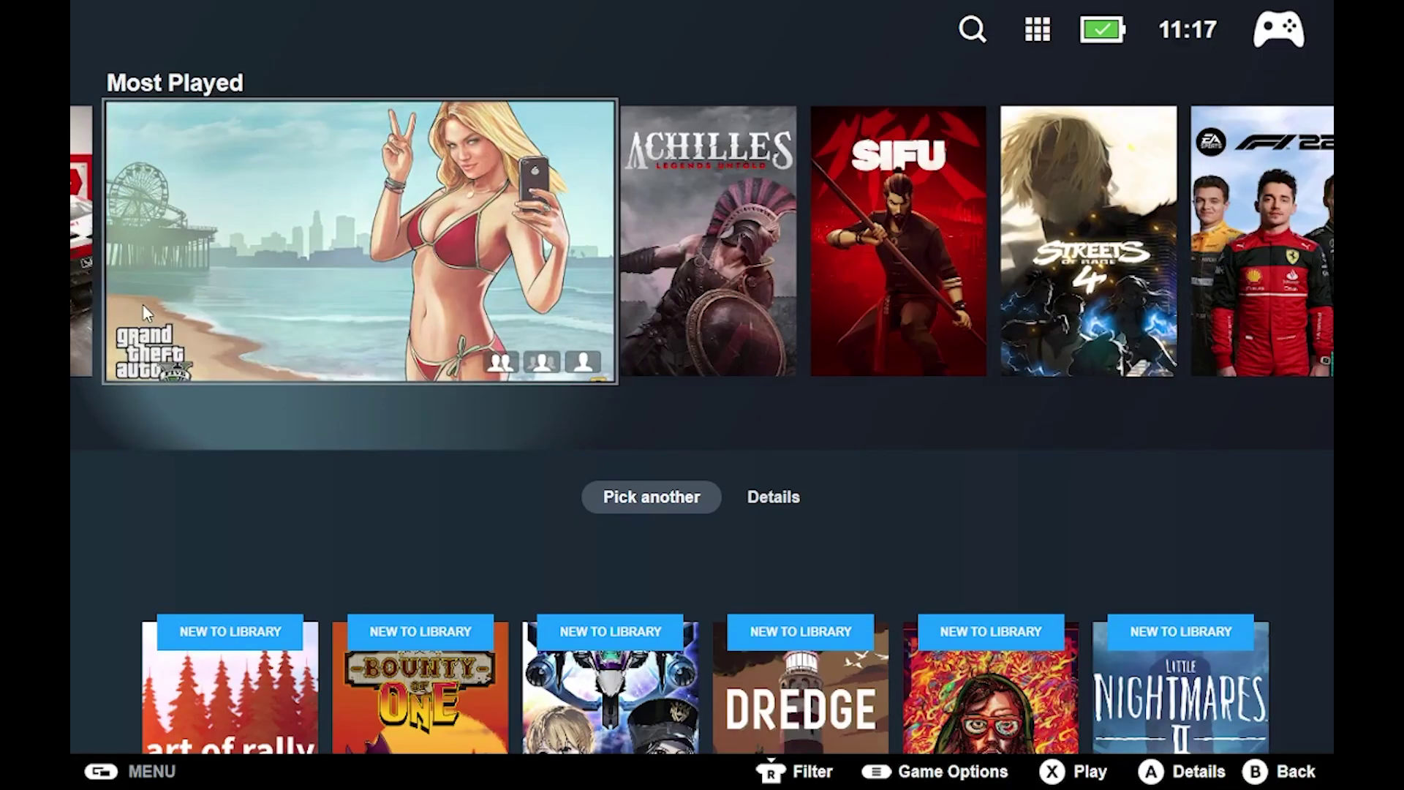
key(Right)
key(Right)
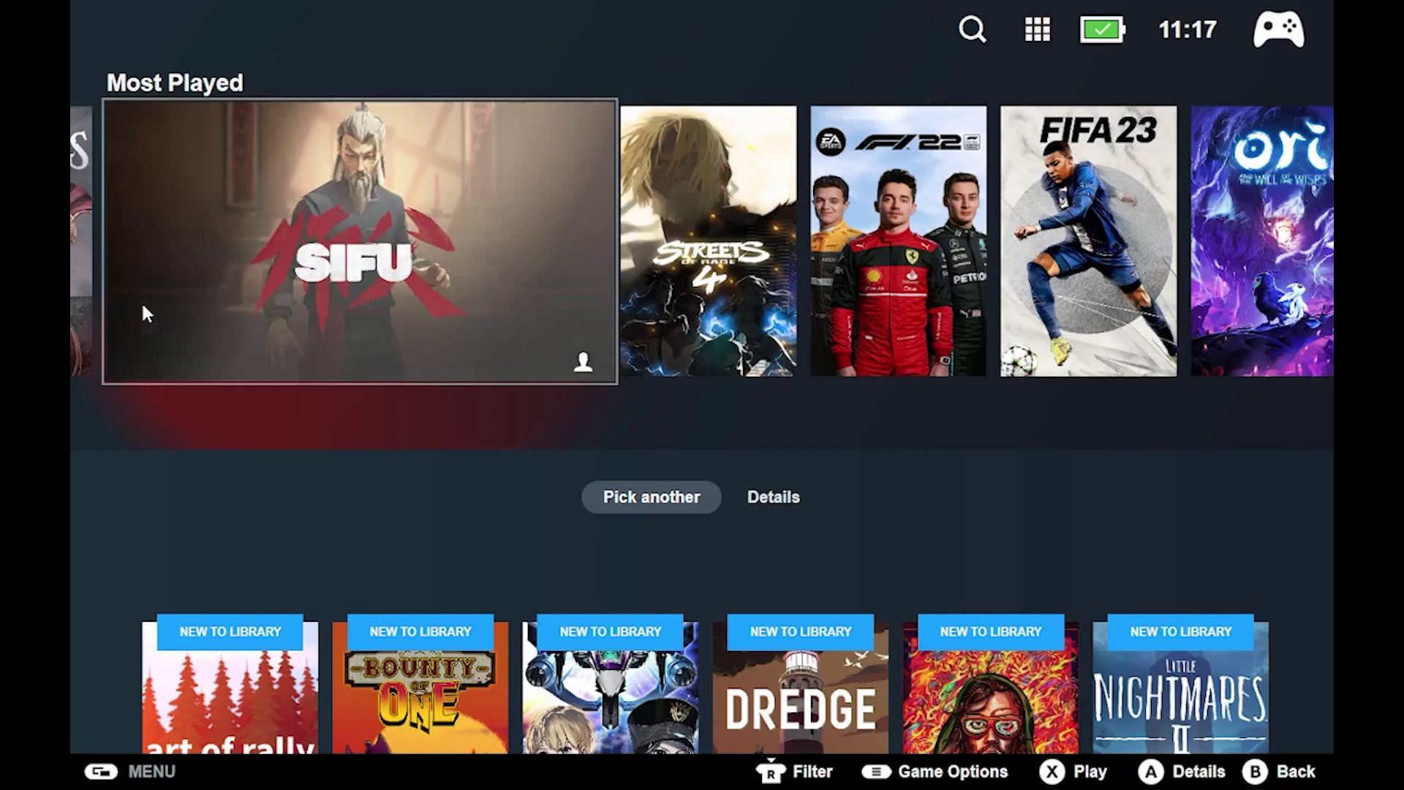
key(Right)
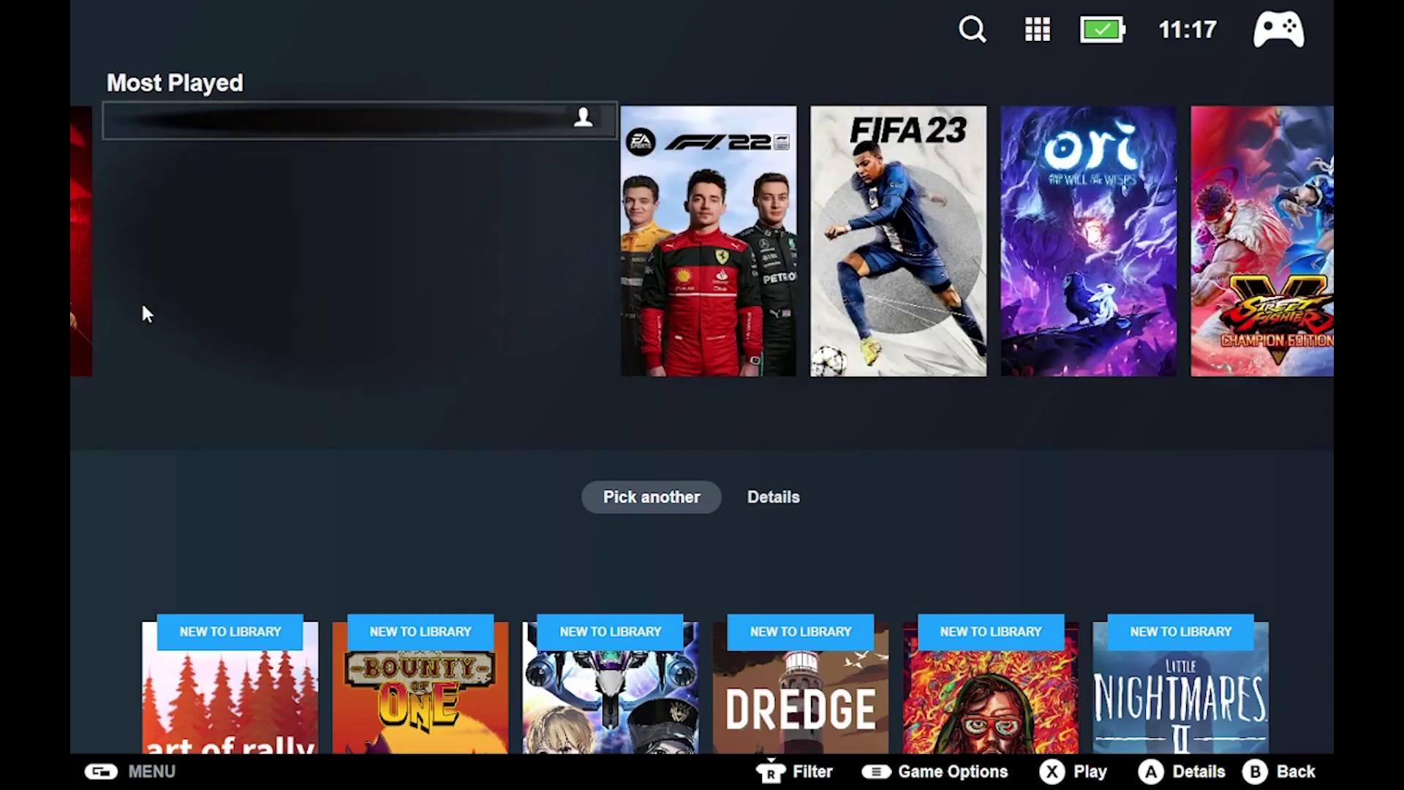
key(Right)
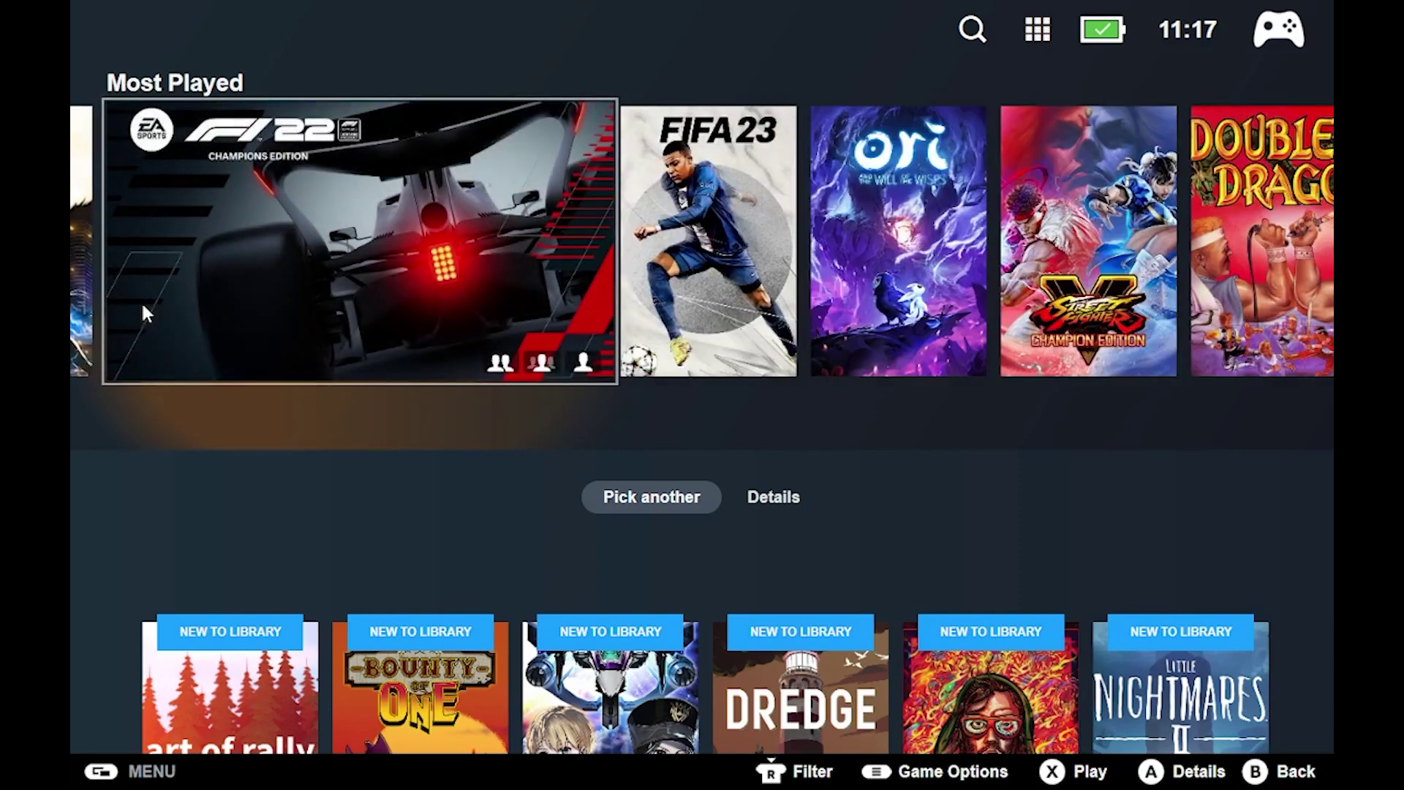
key(Right)
key(Right)
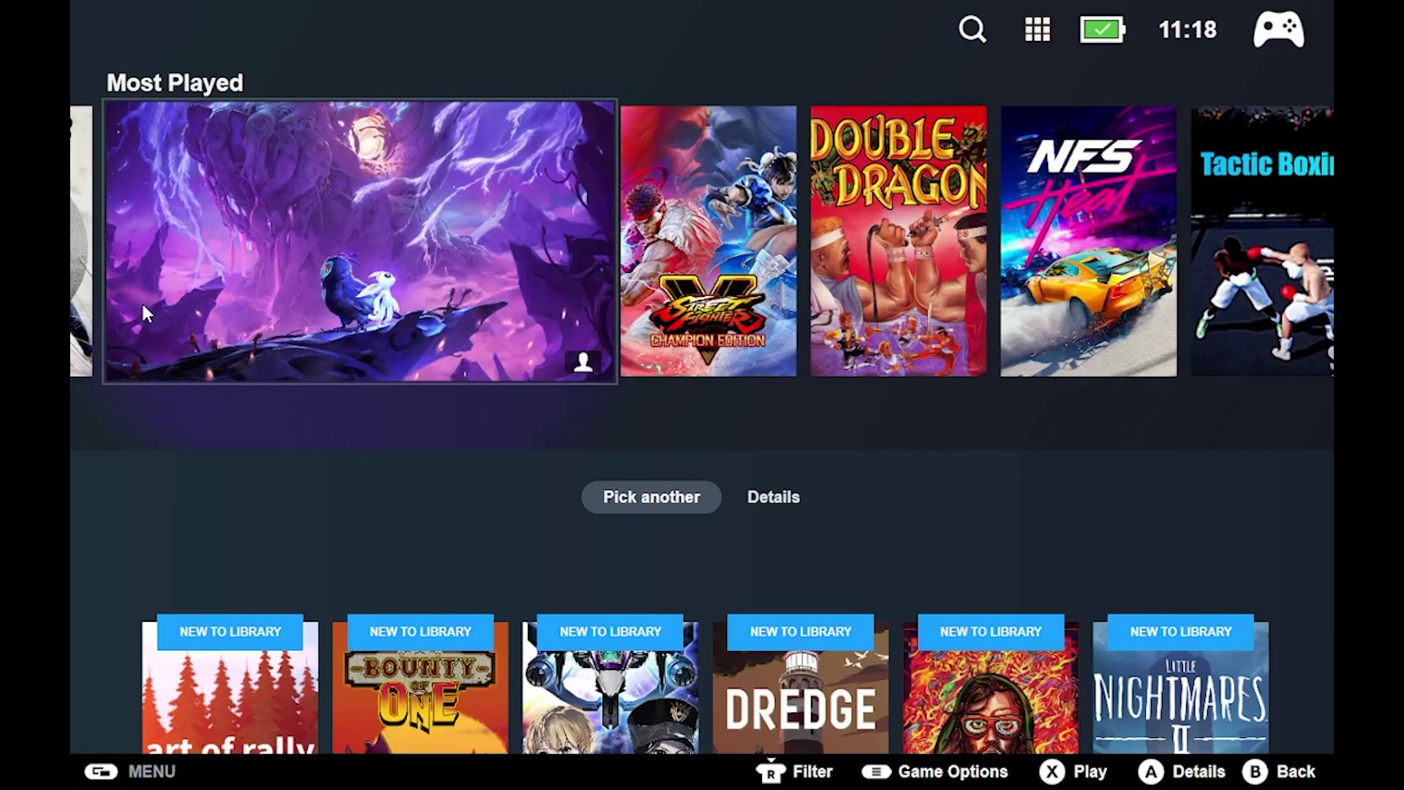
key(Return)
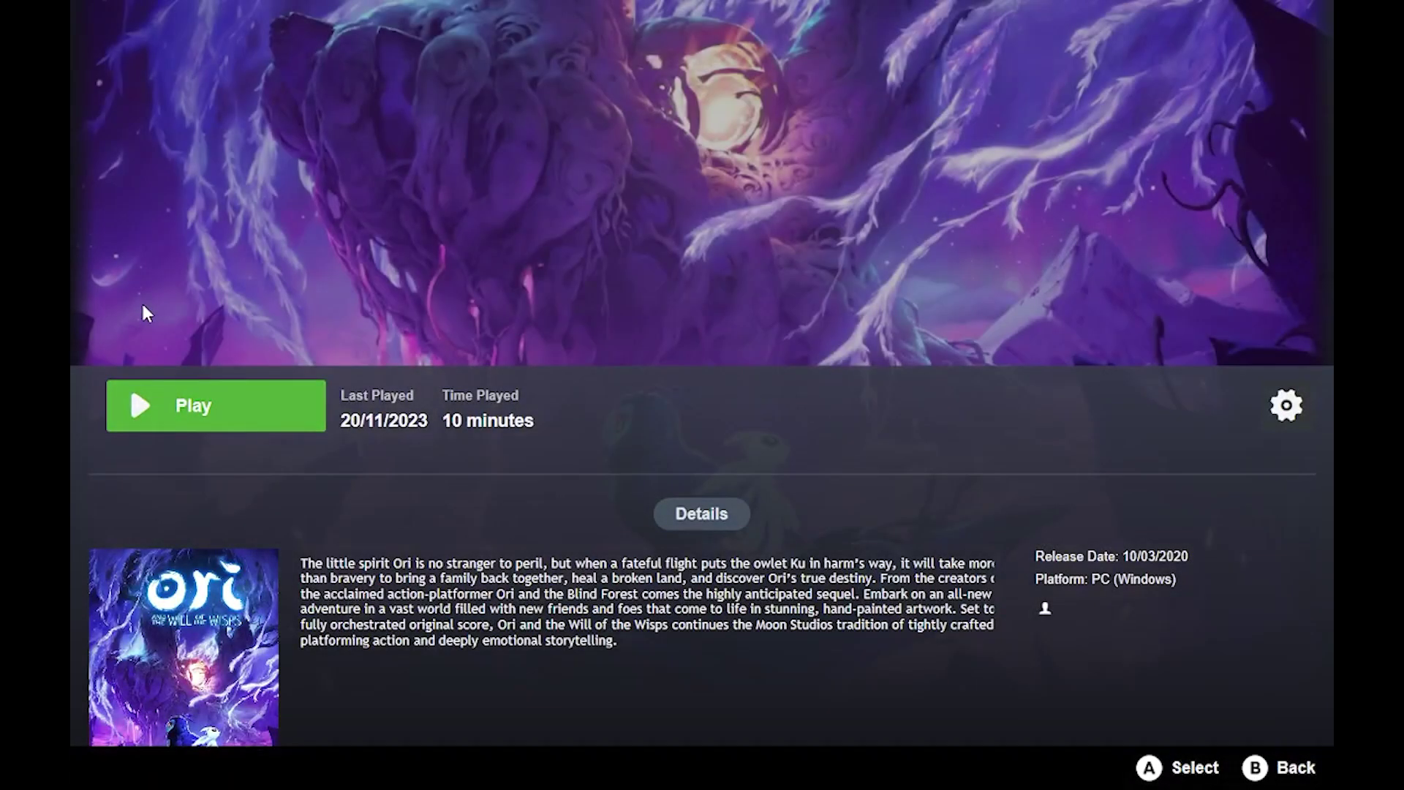
Leave the Ori details page, view the details of Double Dragon and return to the Most Played row
key(Escape)
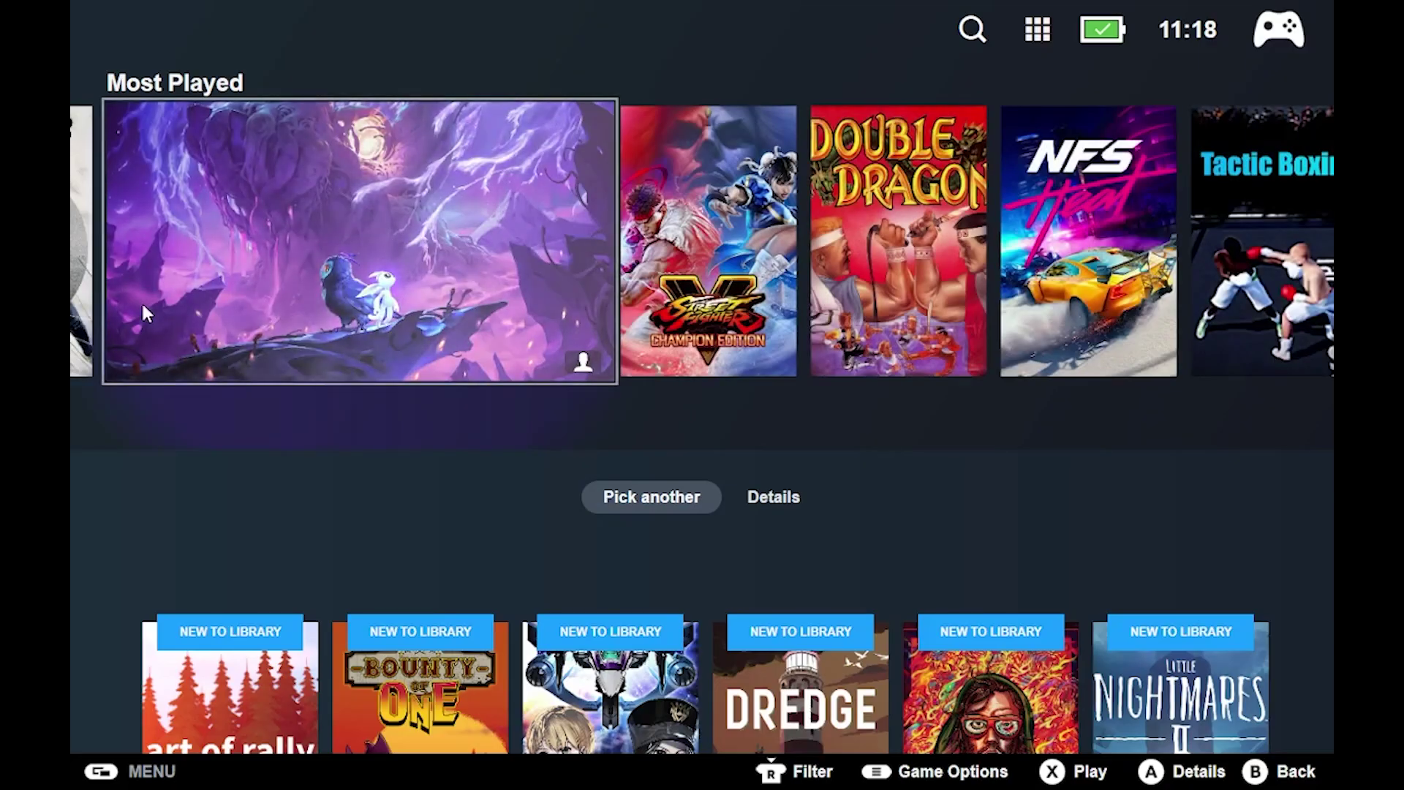
key(Right)
key(Right)
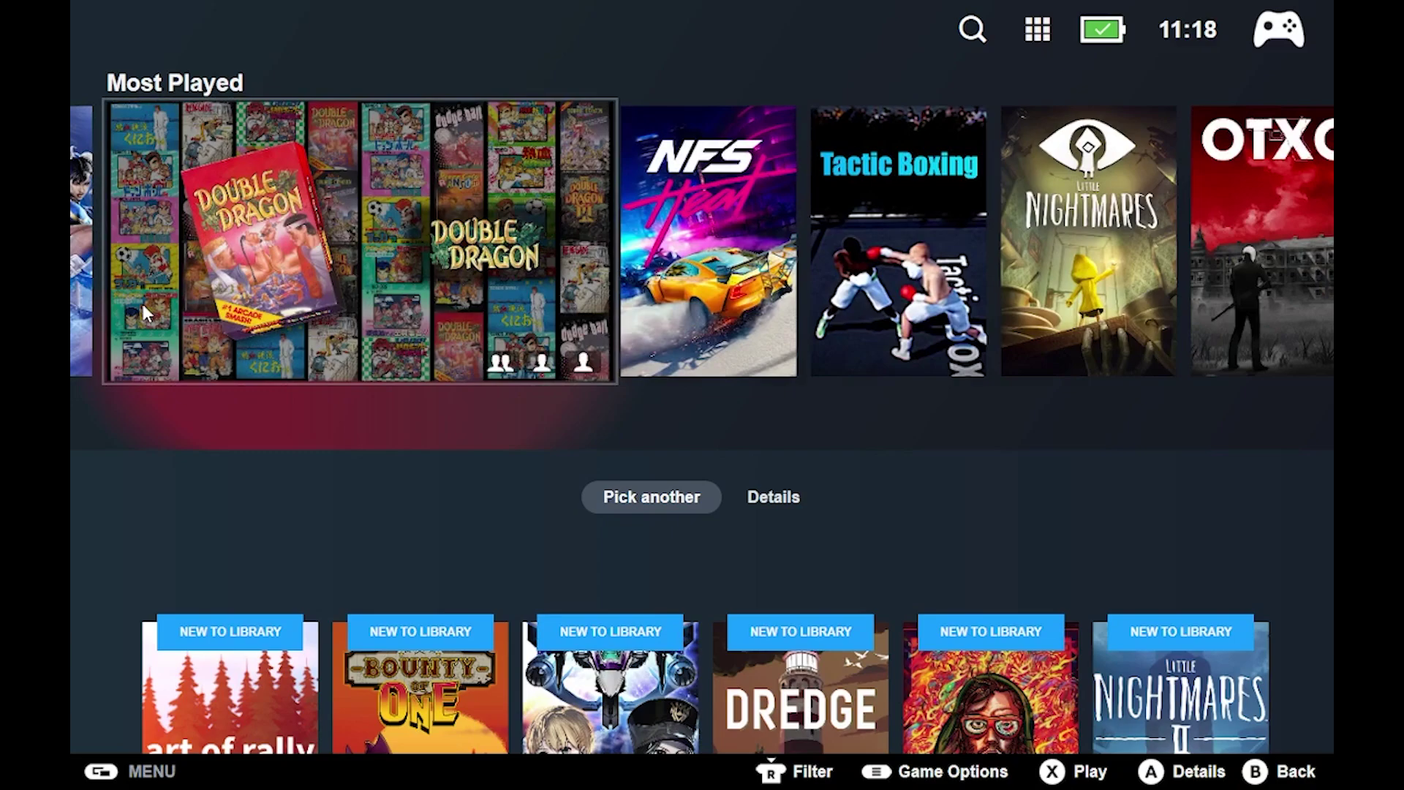
key(Return)
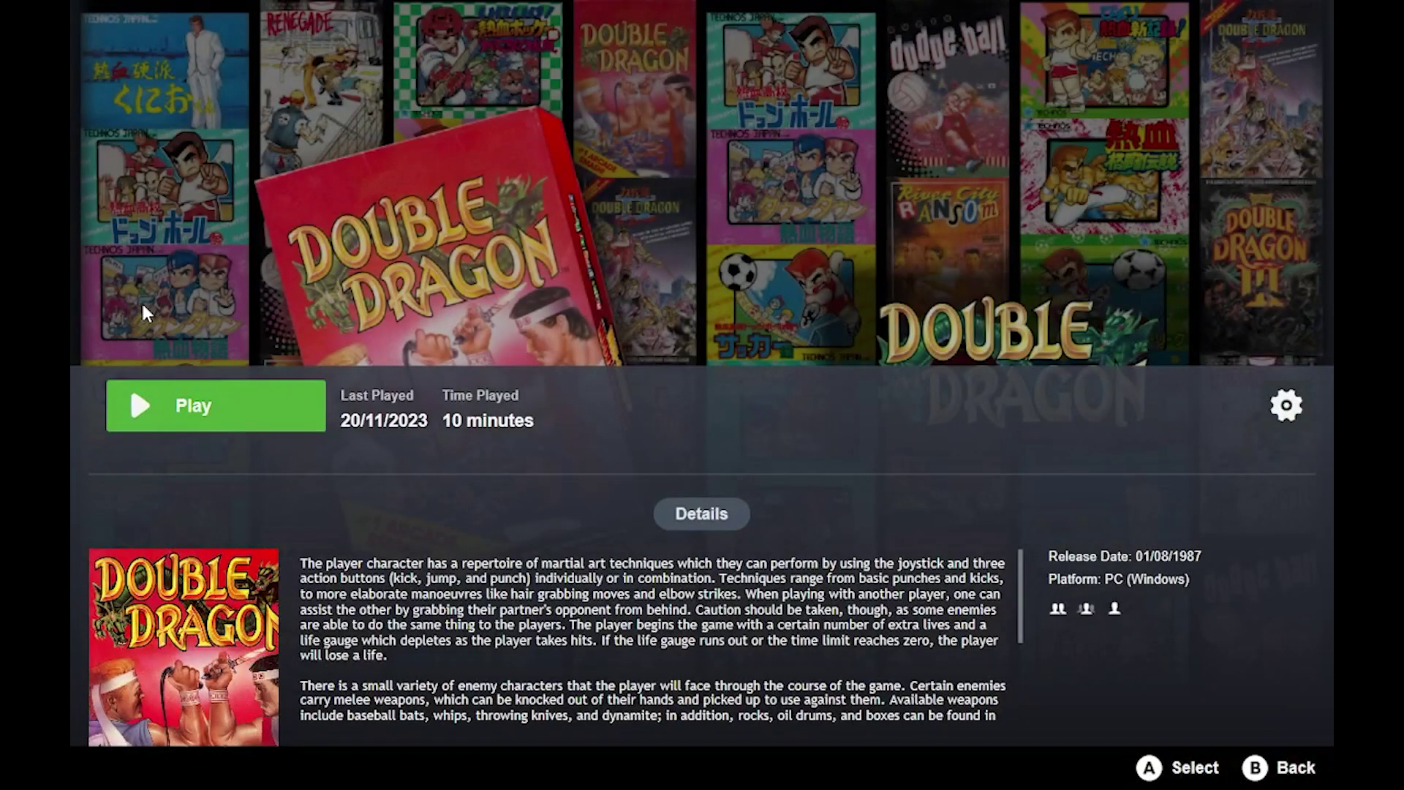
key(Escape)
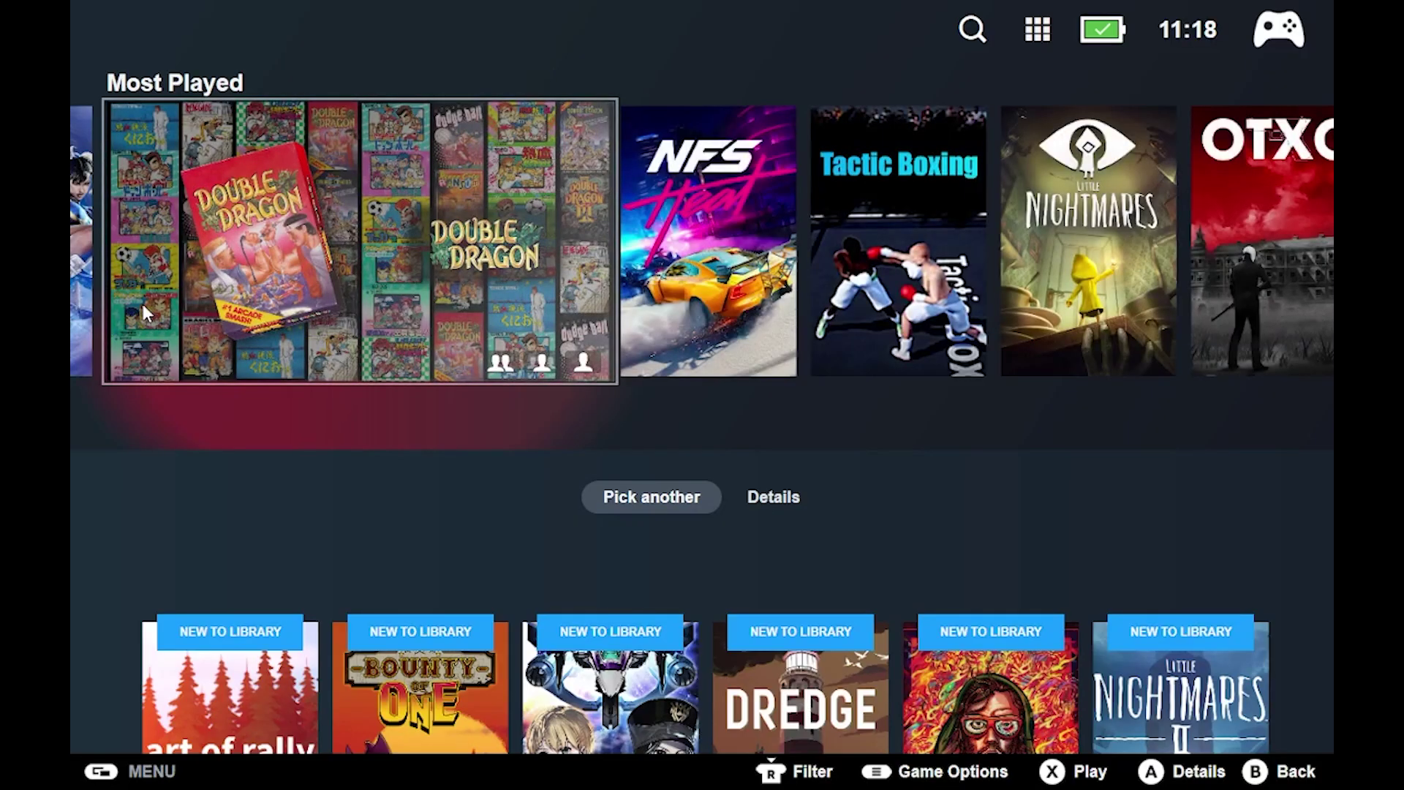
Browse the Most Played row forward to Little Nightmares and back past F1 22 towards the first games
key(Right)
key(Right)
key(Right)
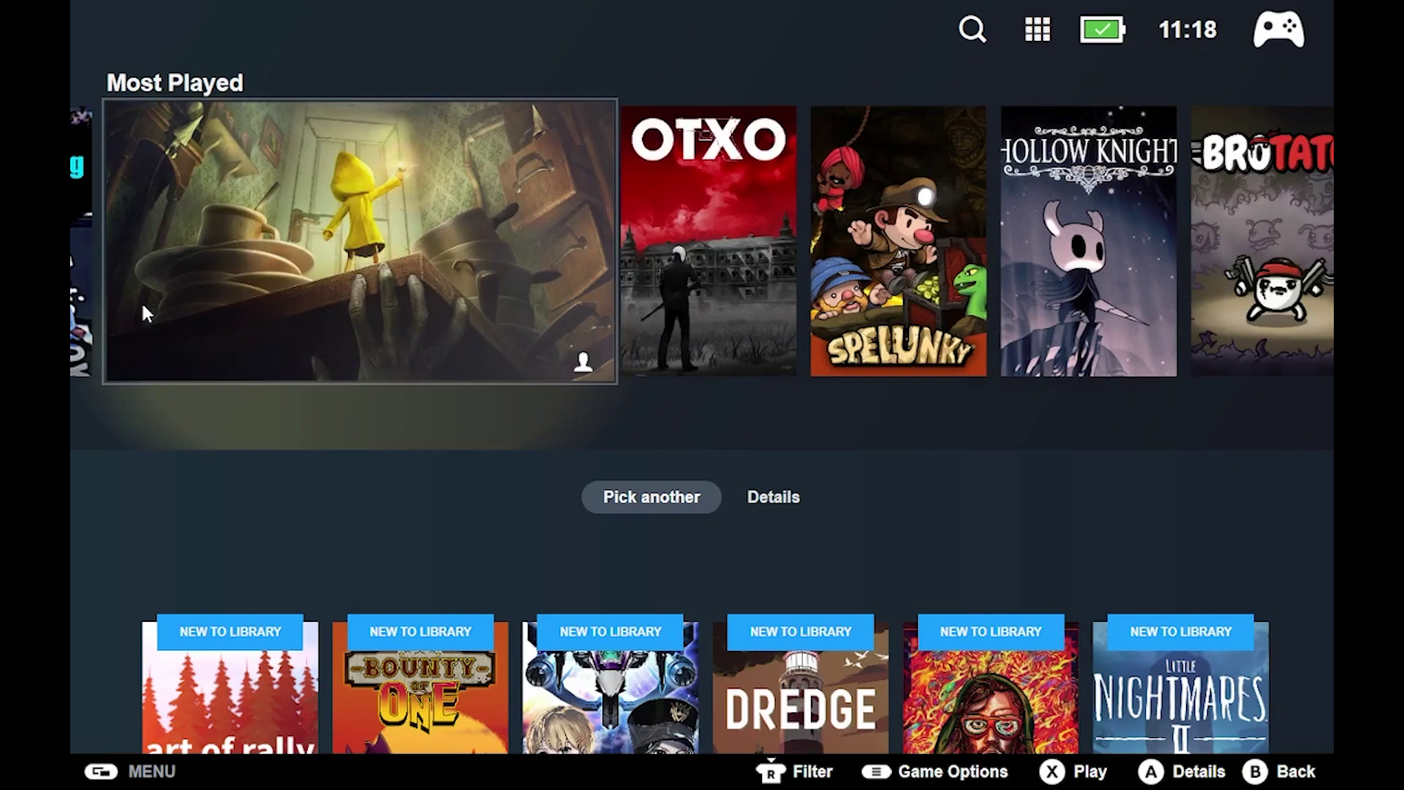
key(Left)
key(Left)
key(Left)
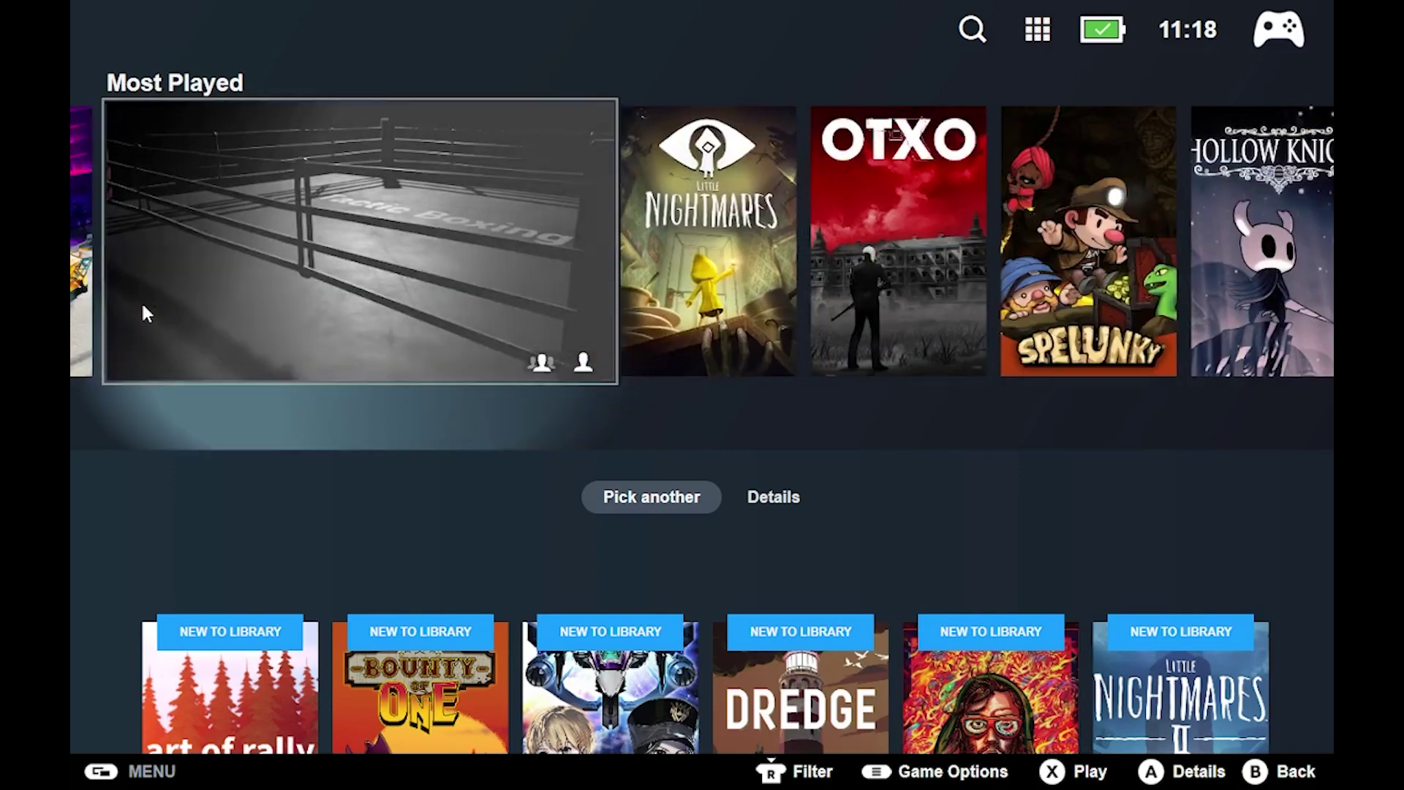
key(Left)
key(Left)
key(Left)
key(Left)
key(Left)
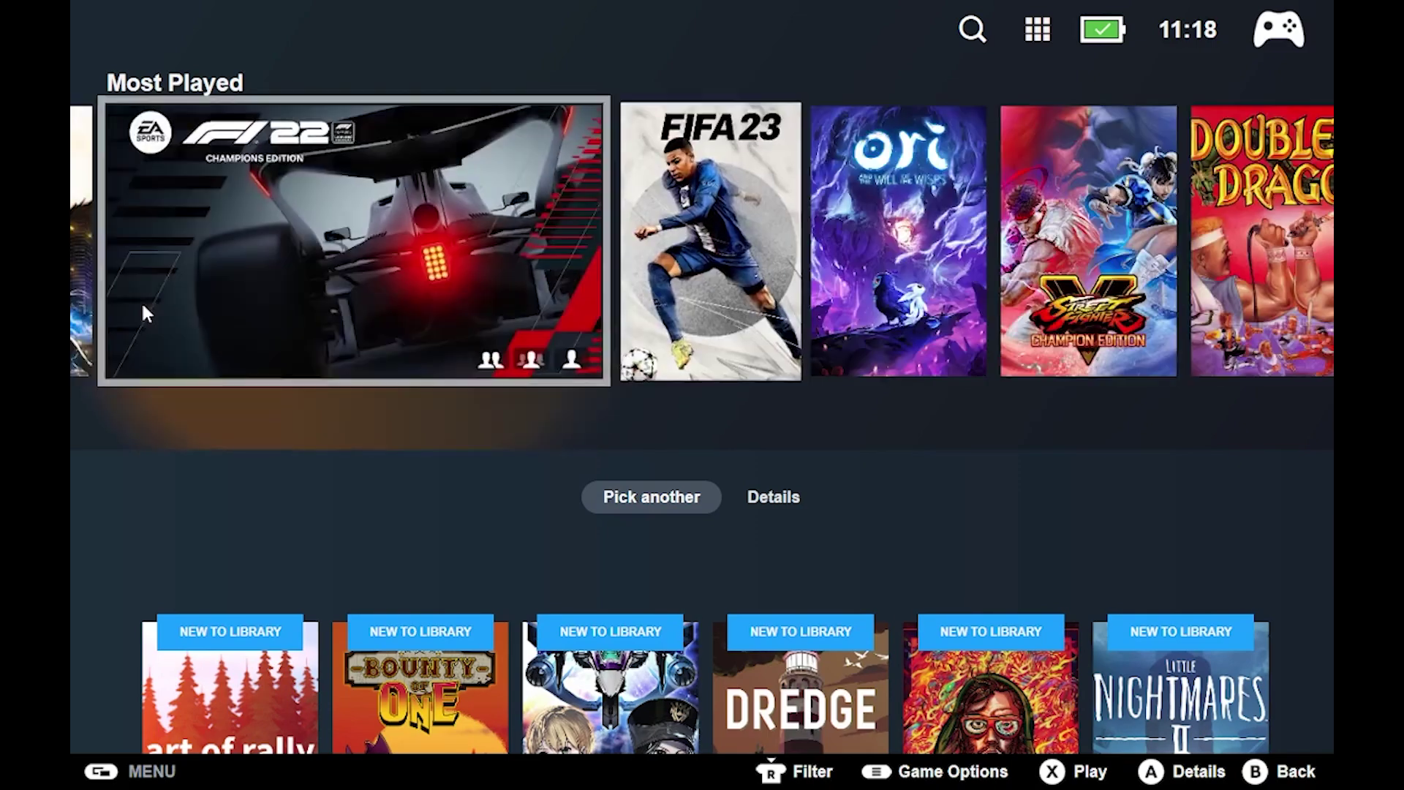
key(Left)
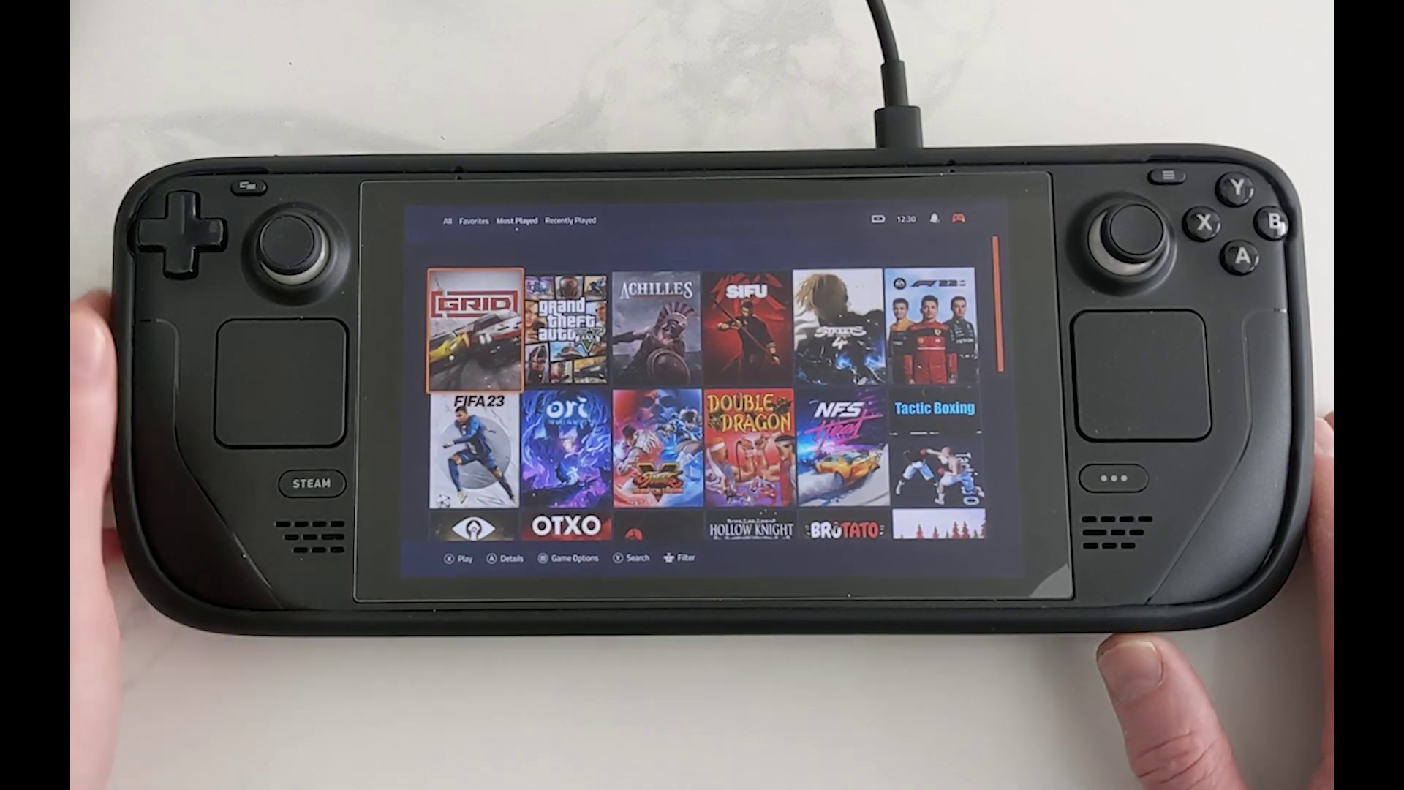
Browse the Most Played grid from GRID through the first two rows and down to Spelunky
key(Right)
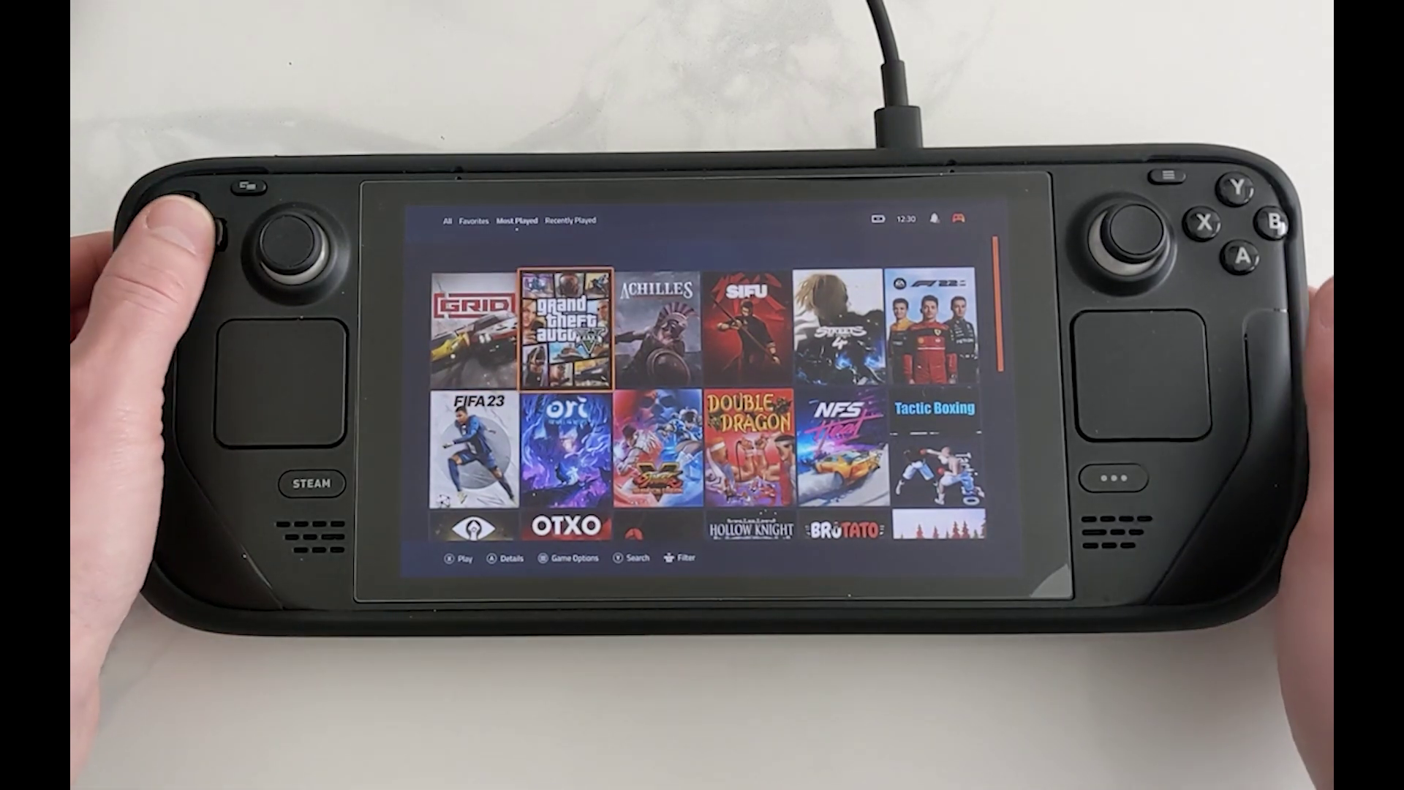
key(Right)
key(Right)
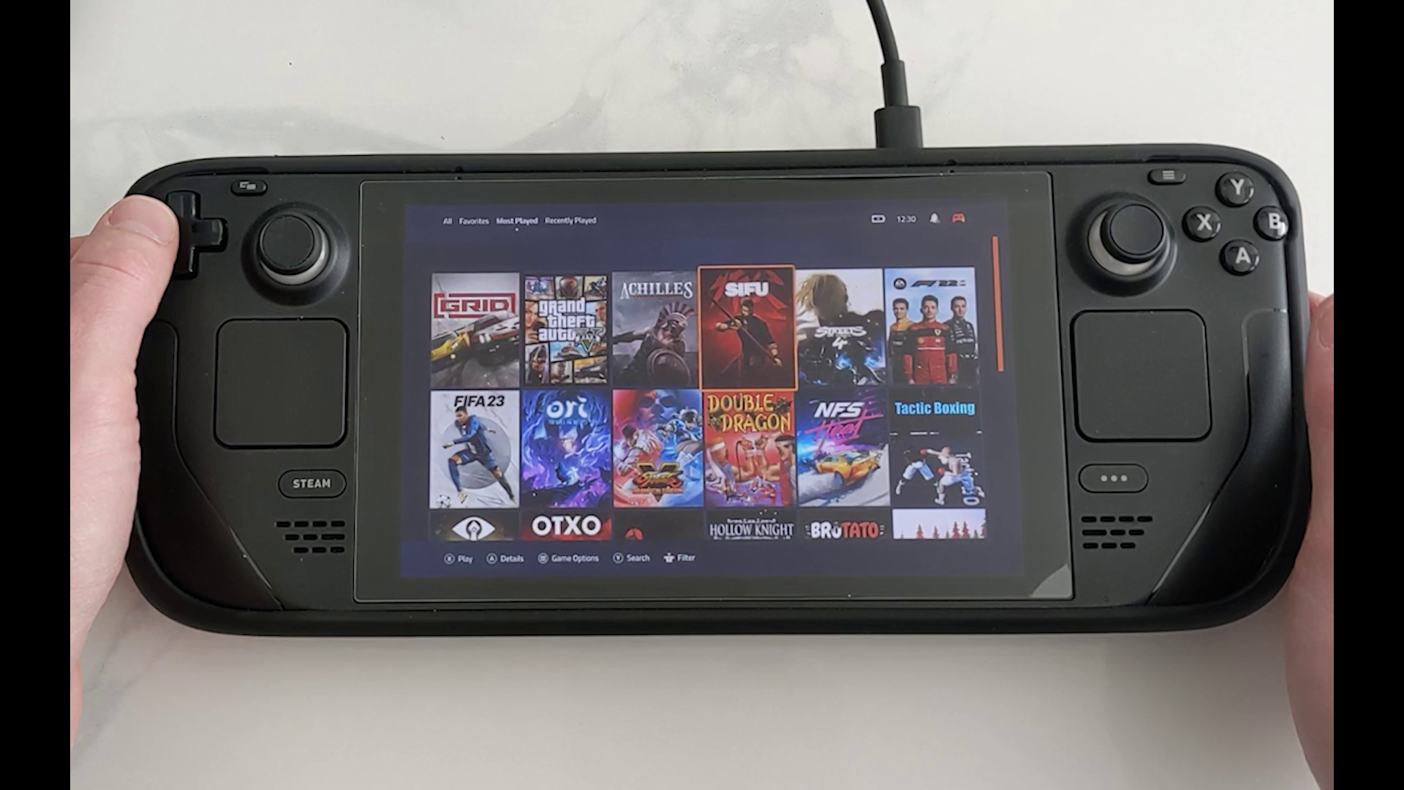
key(Down)
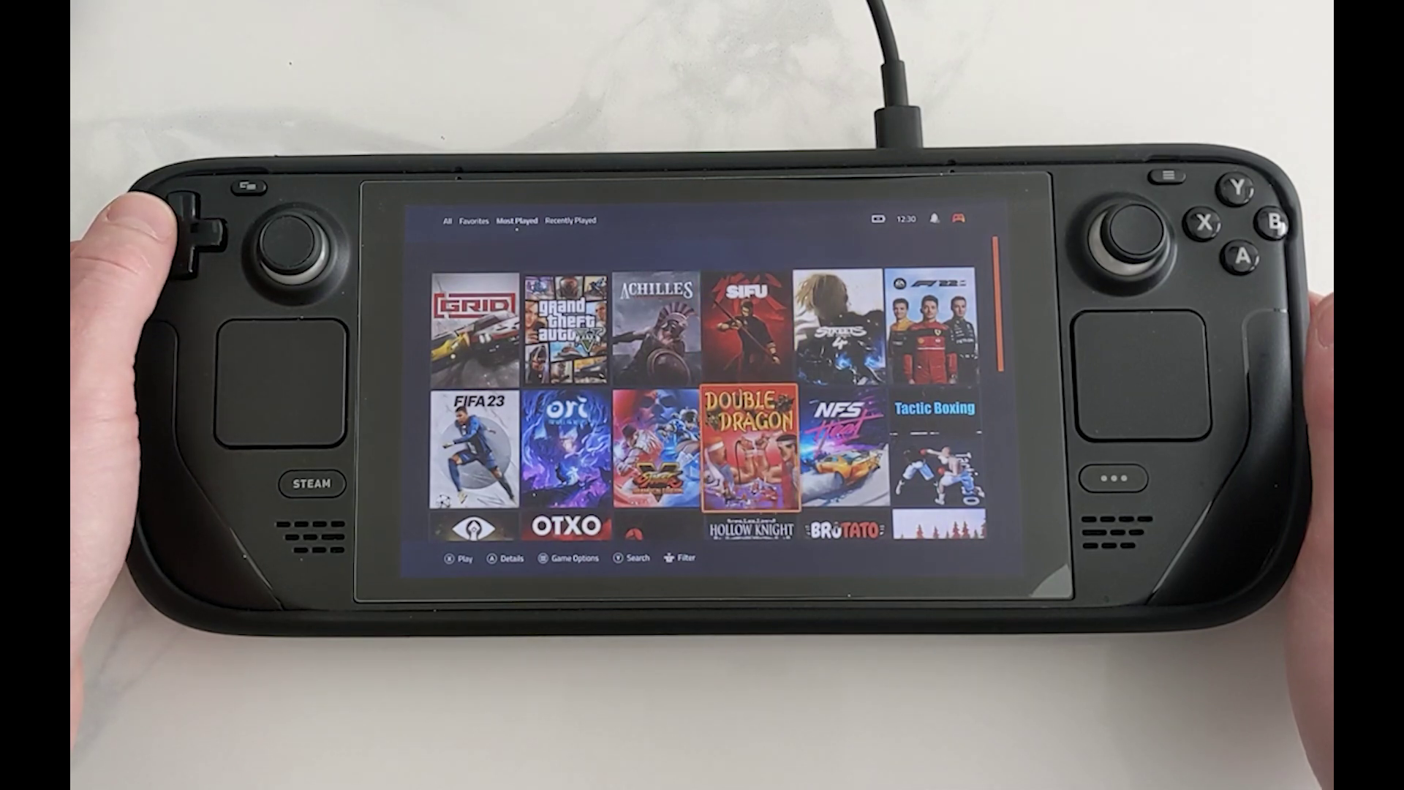
key(Left)
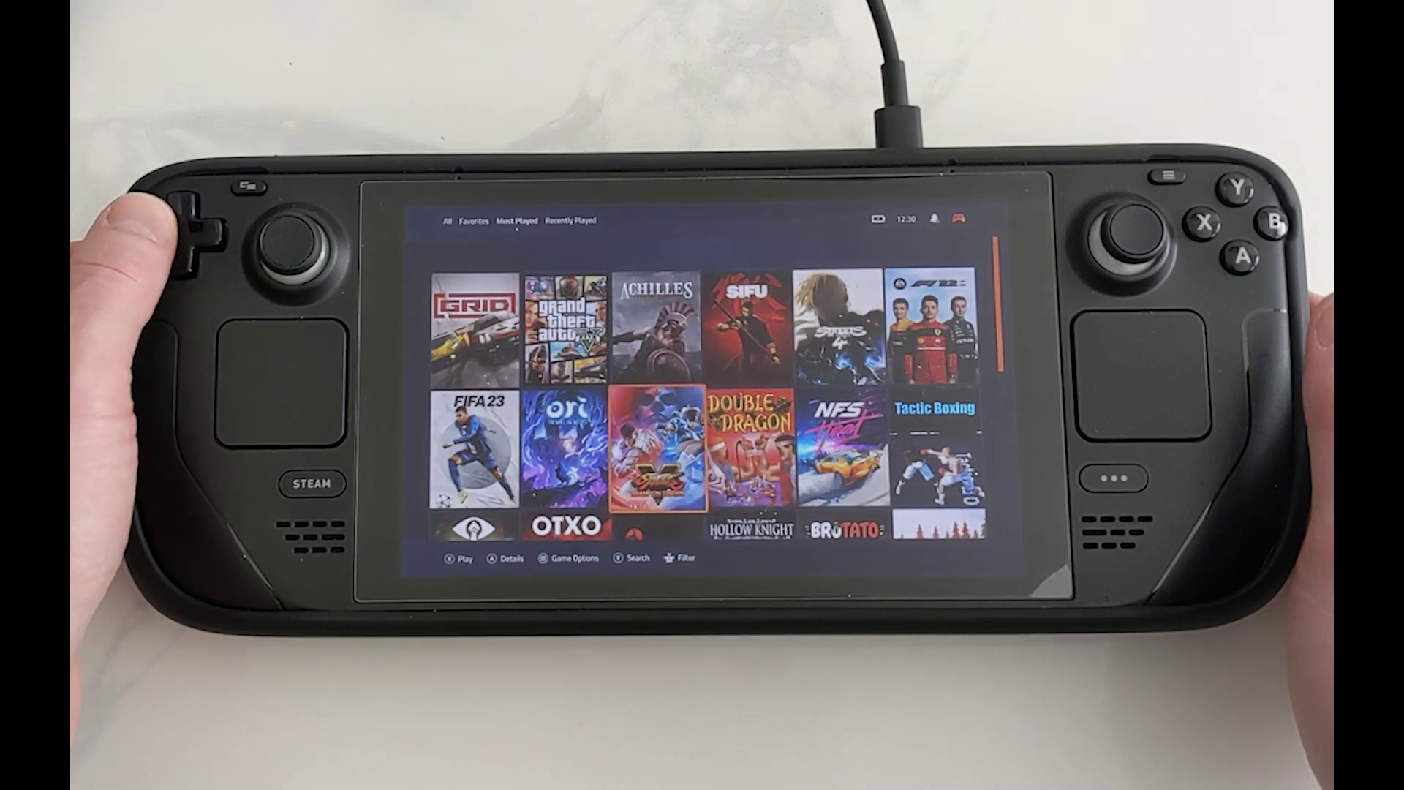
key(Left)
key(Right)
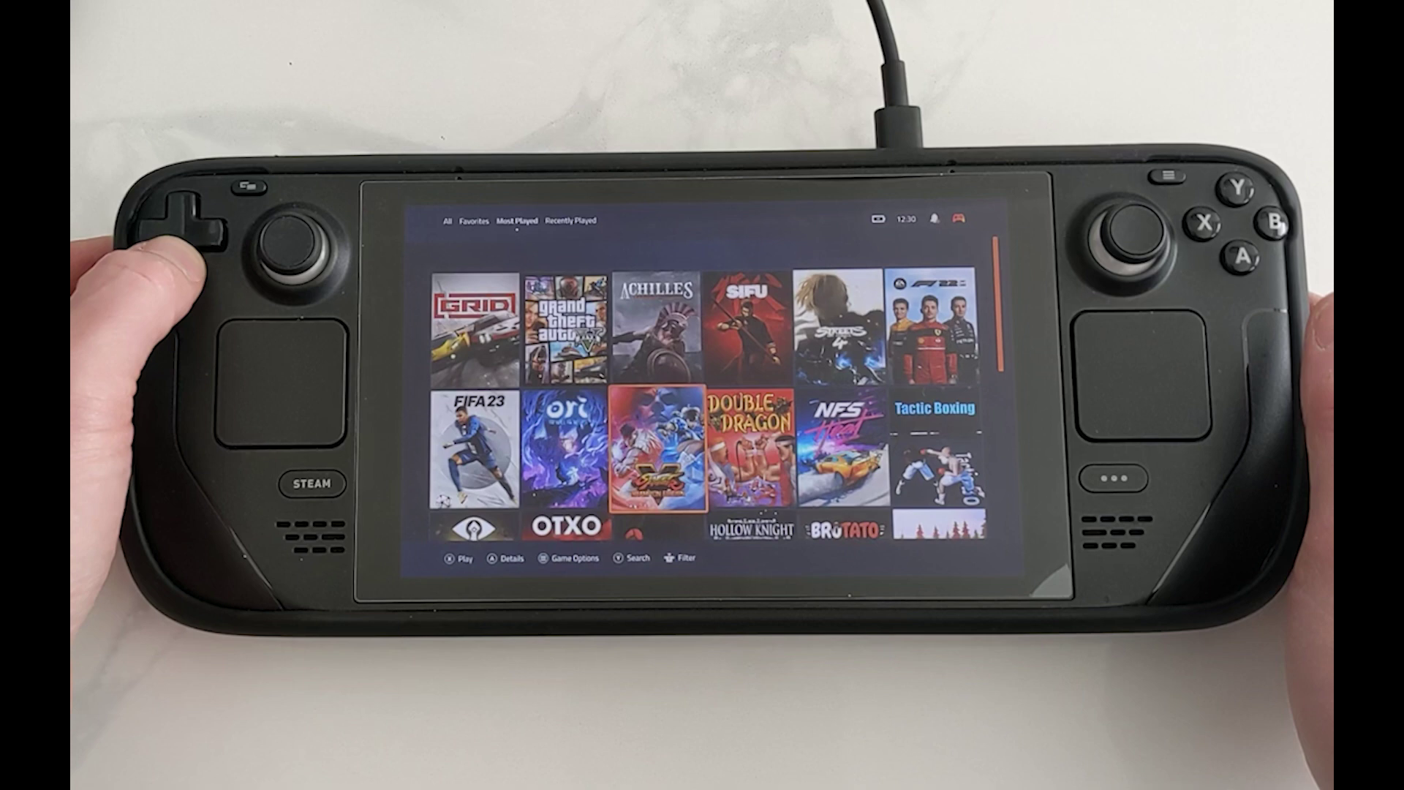
key(Down)
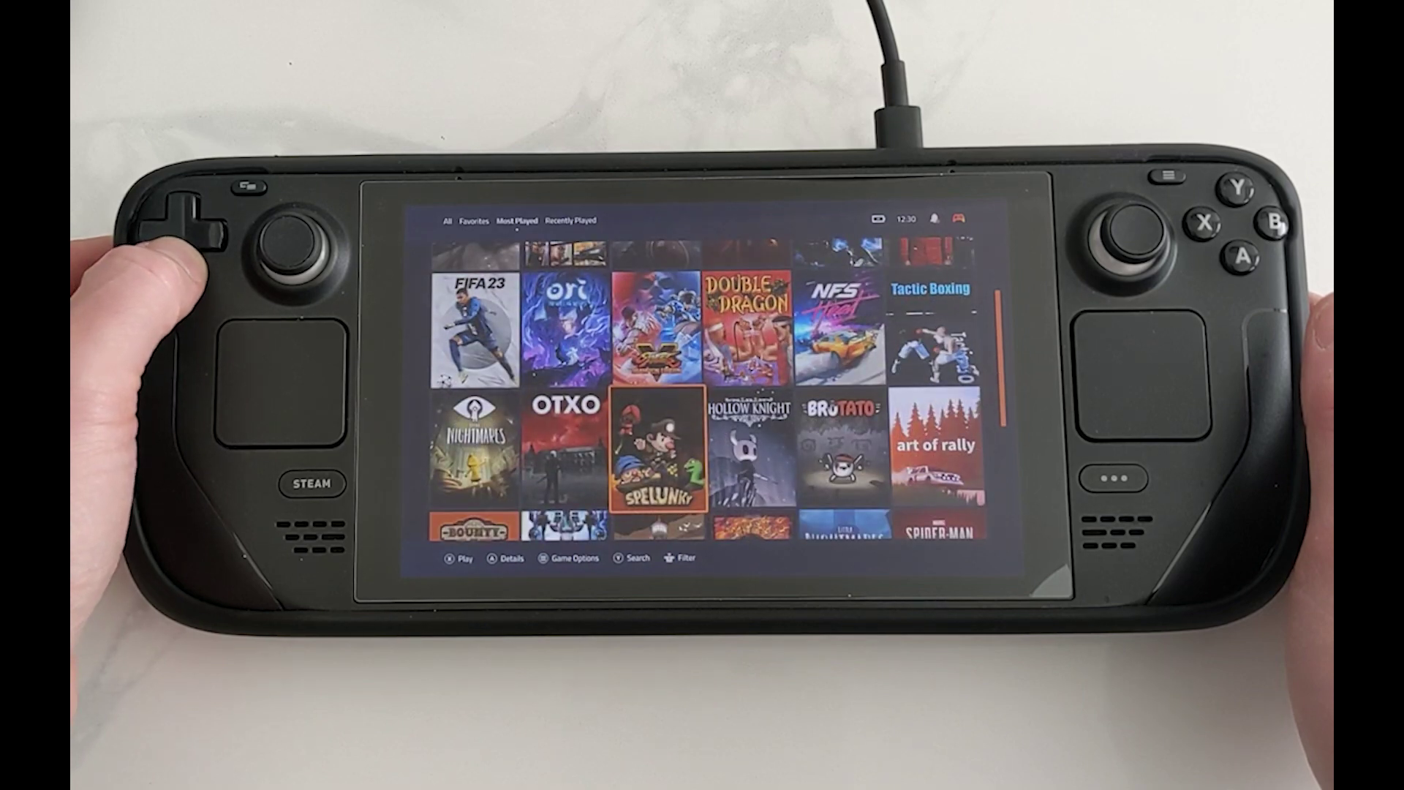
Select Brotato in the Most Played grid and launch it
key(Right)
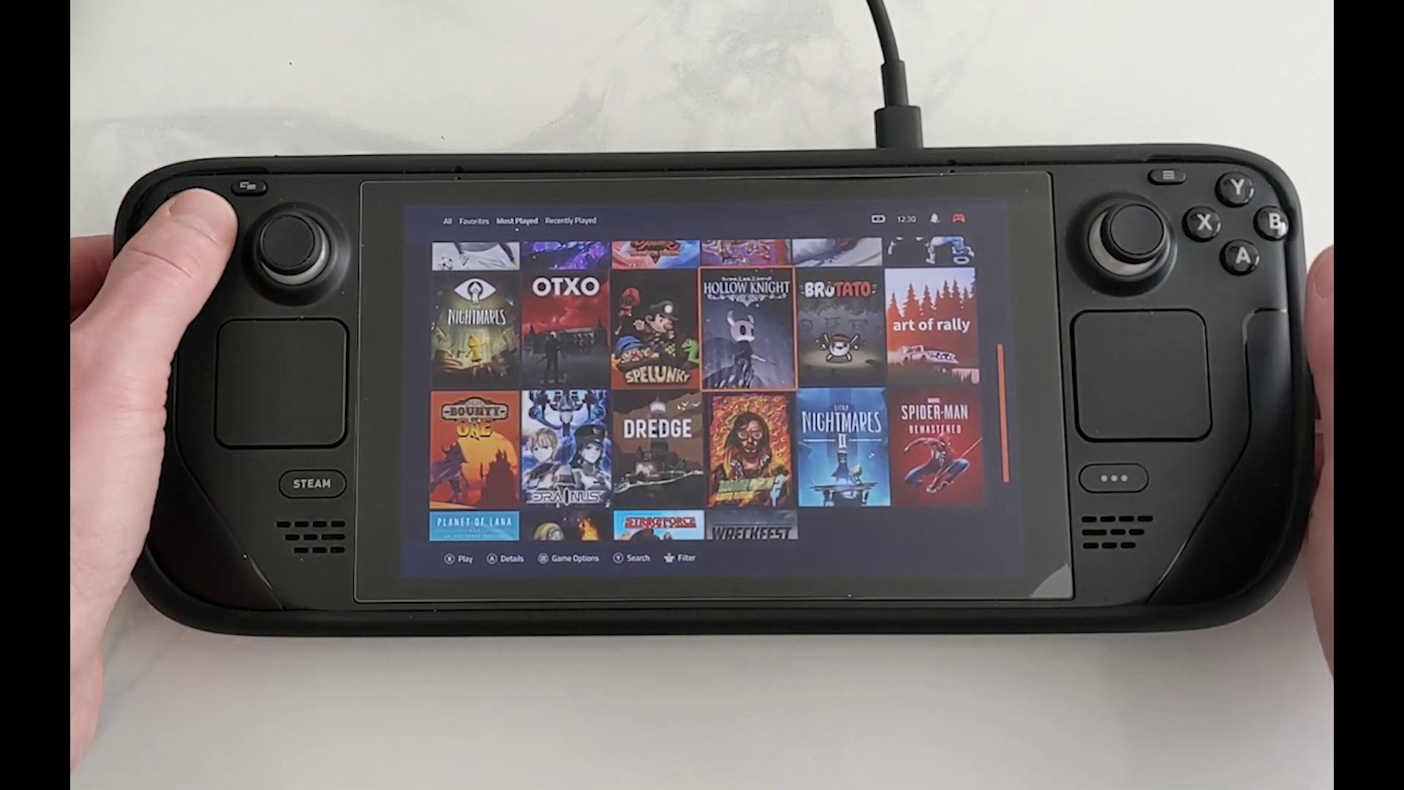
key(Right)
key(Return)
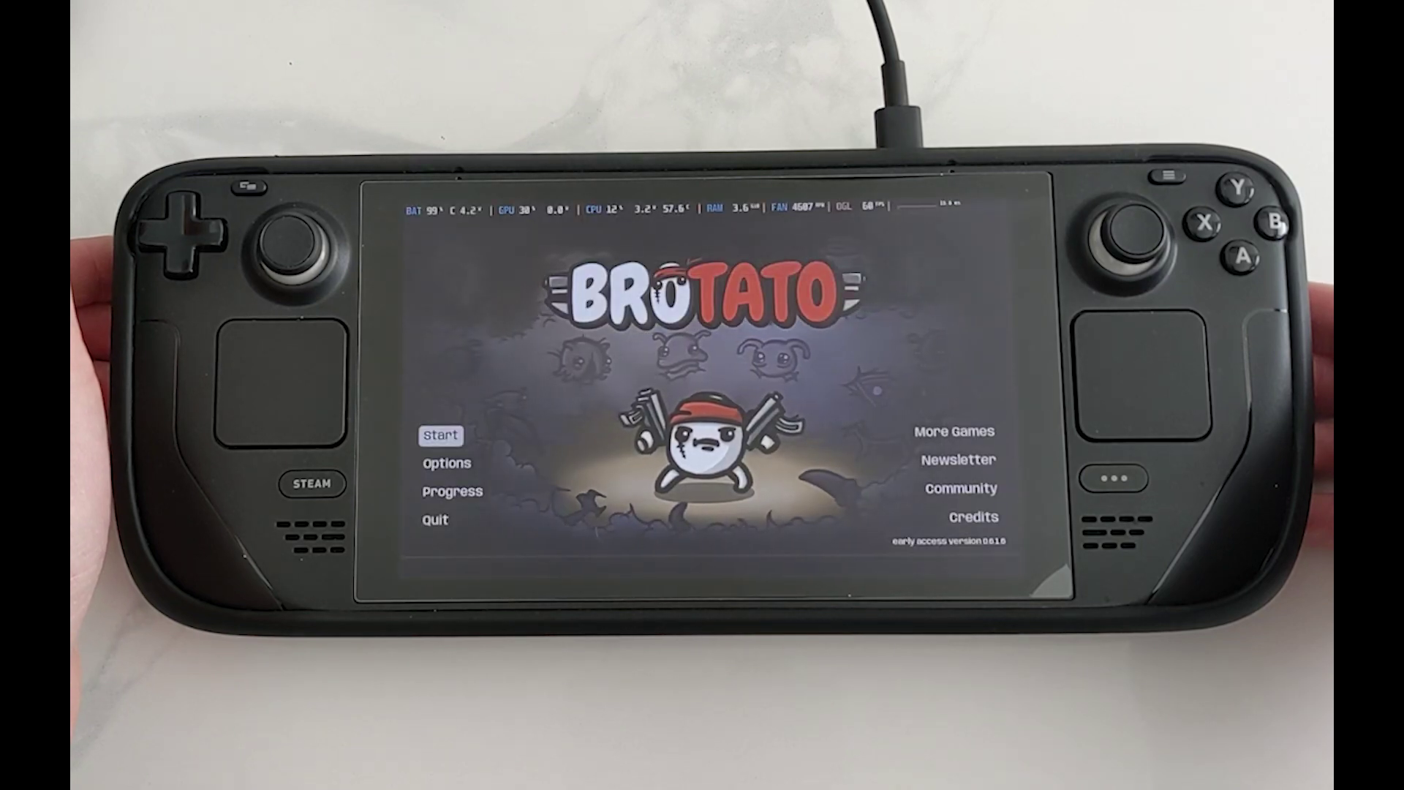
Quit Brotato from its main menu to return to the launcher
key(Down)
key(Down)
key(Down)
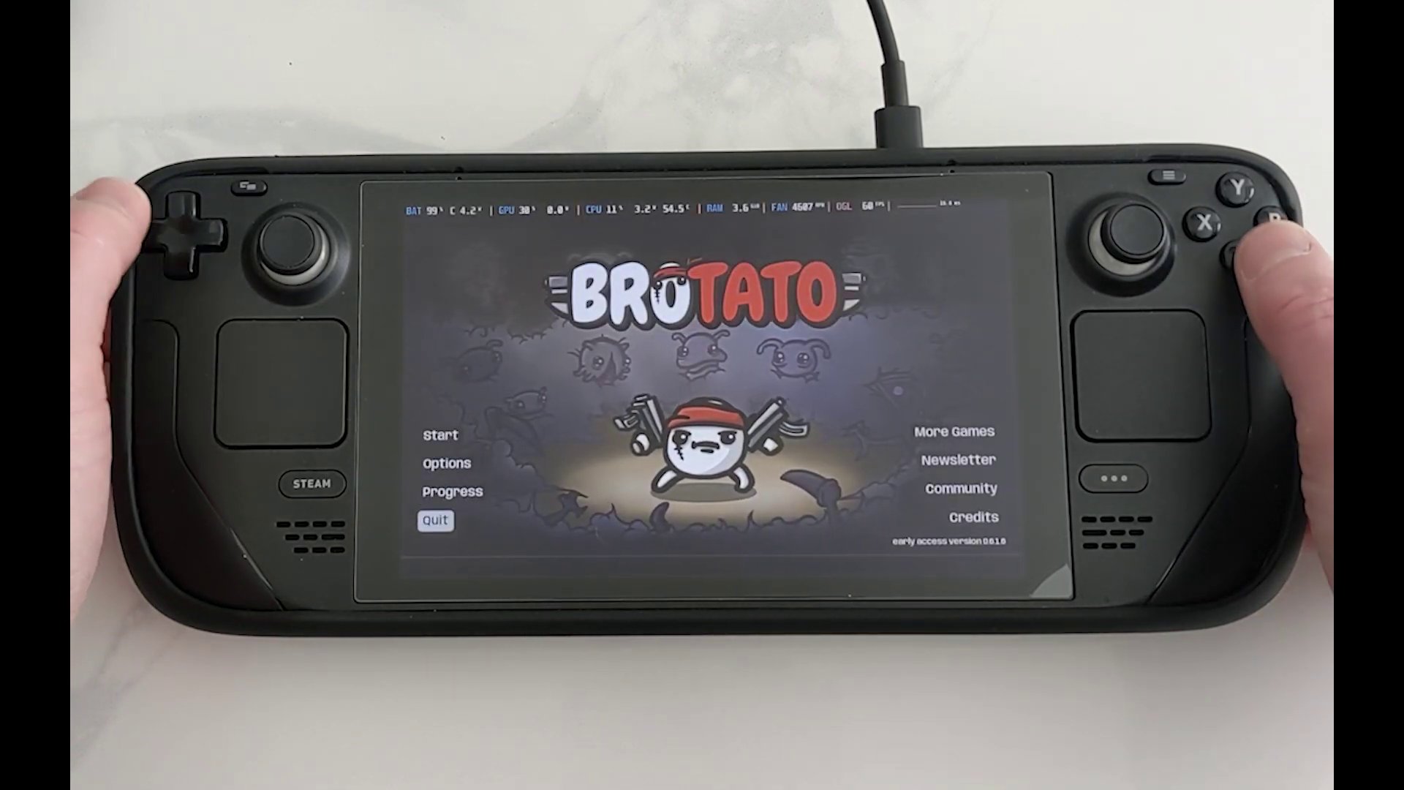
key(Return)
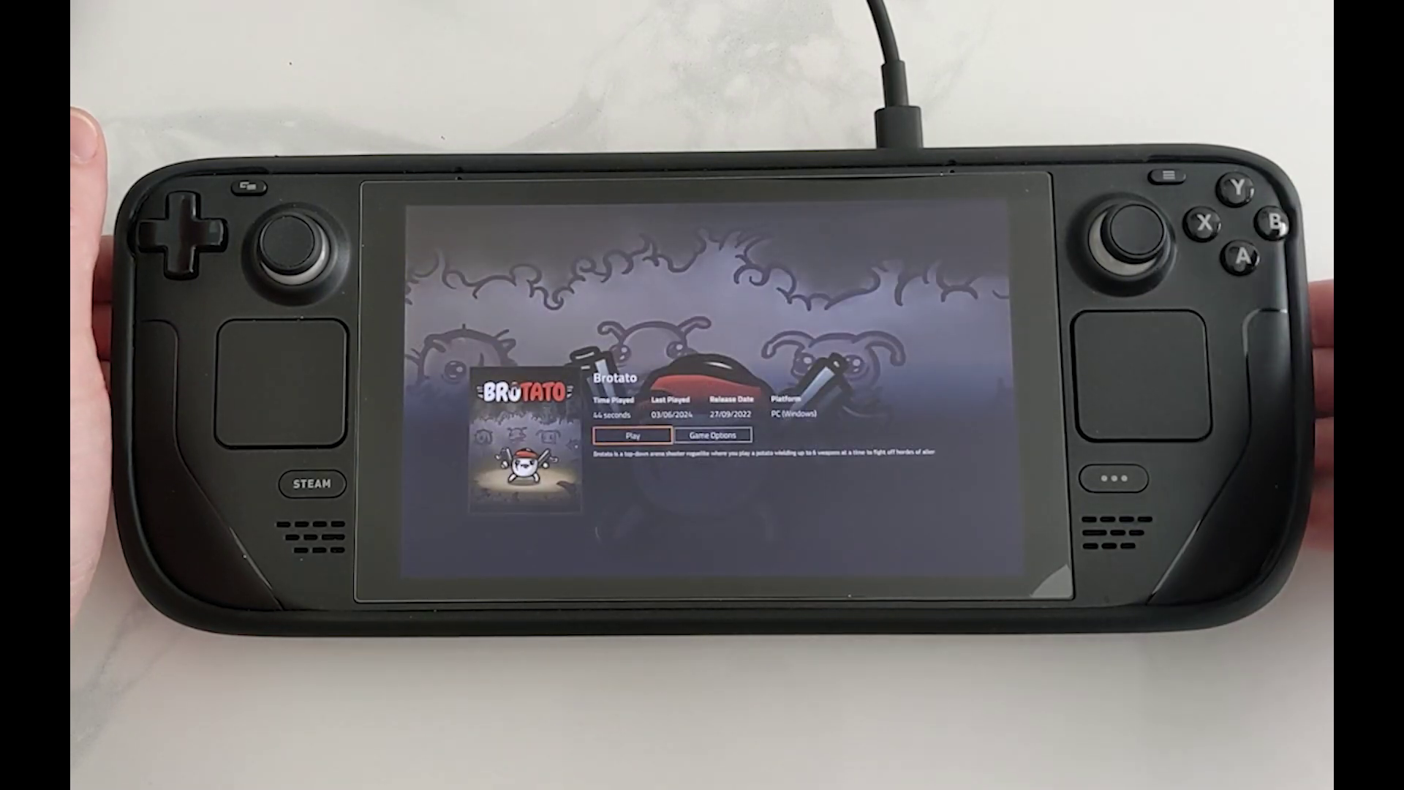
Close the Brotato details page and browse its row of the Most Played grid back to Spelunky
key(Escape)
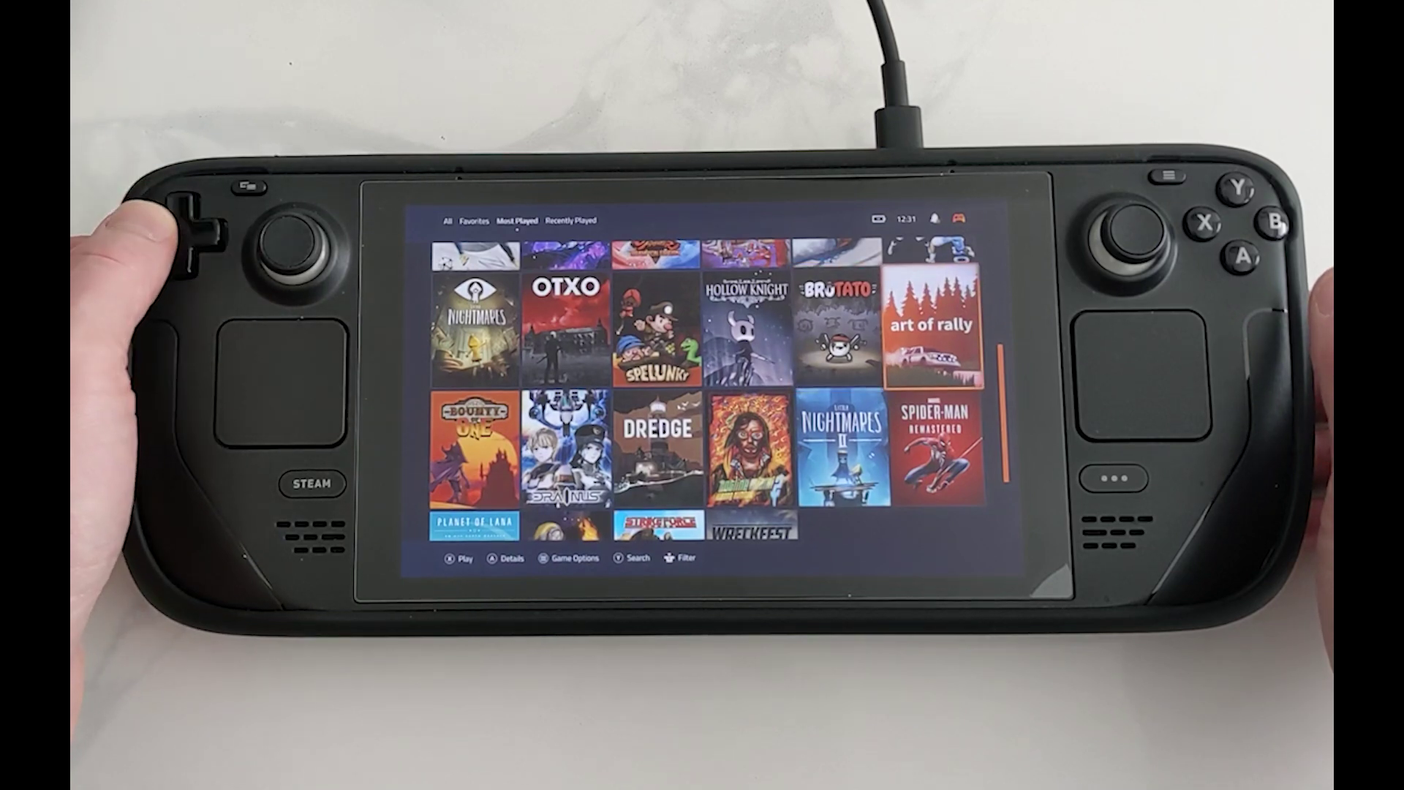
key(Left)
key(Left)
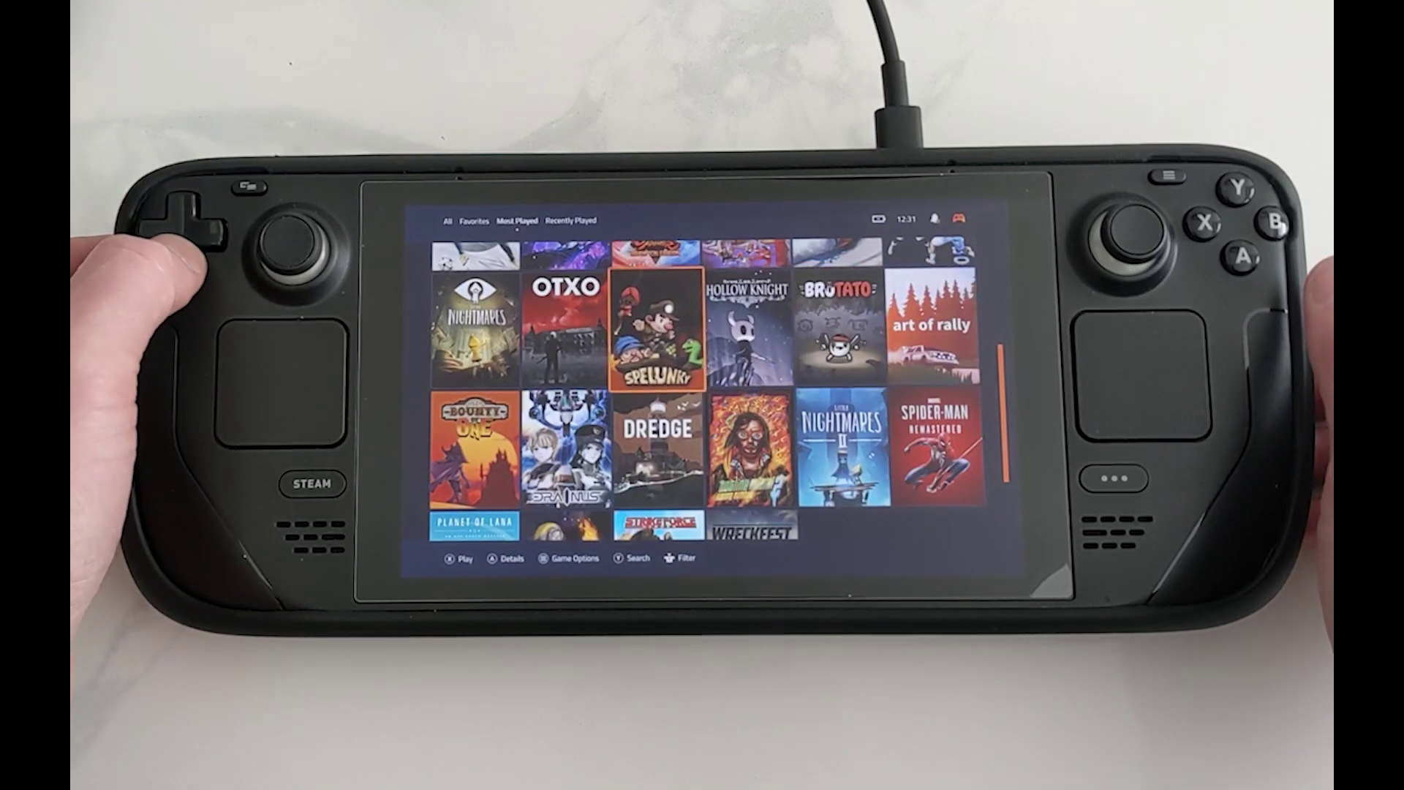